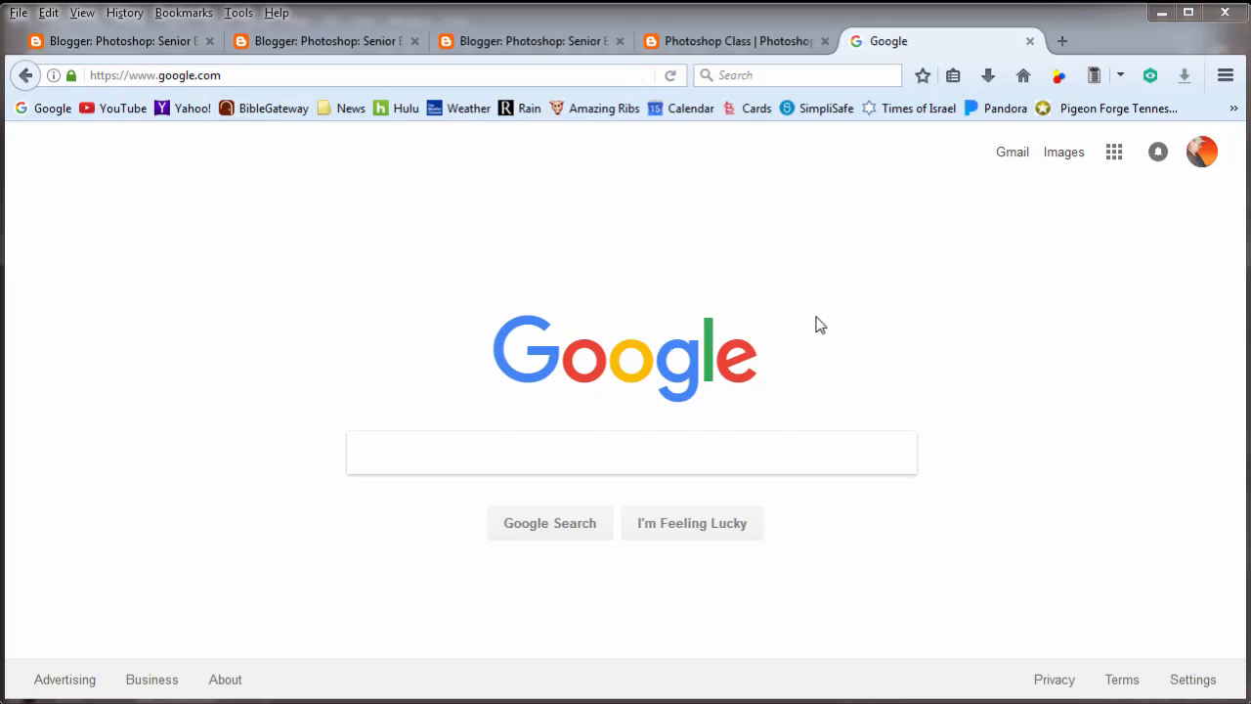
- Search Google for "google calendar" and open the Google Calendar site from the results
{"action": "left_click", "coordinate": [415, 456]}
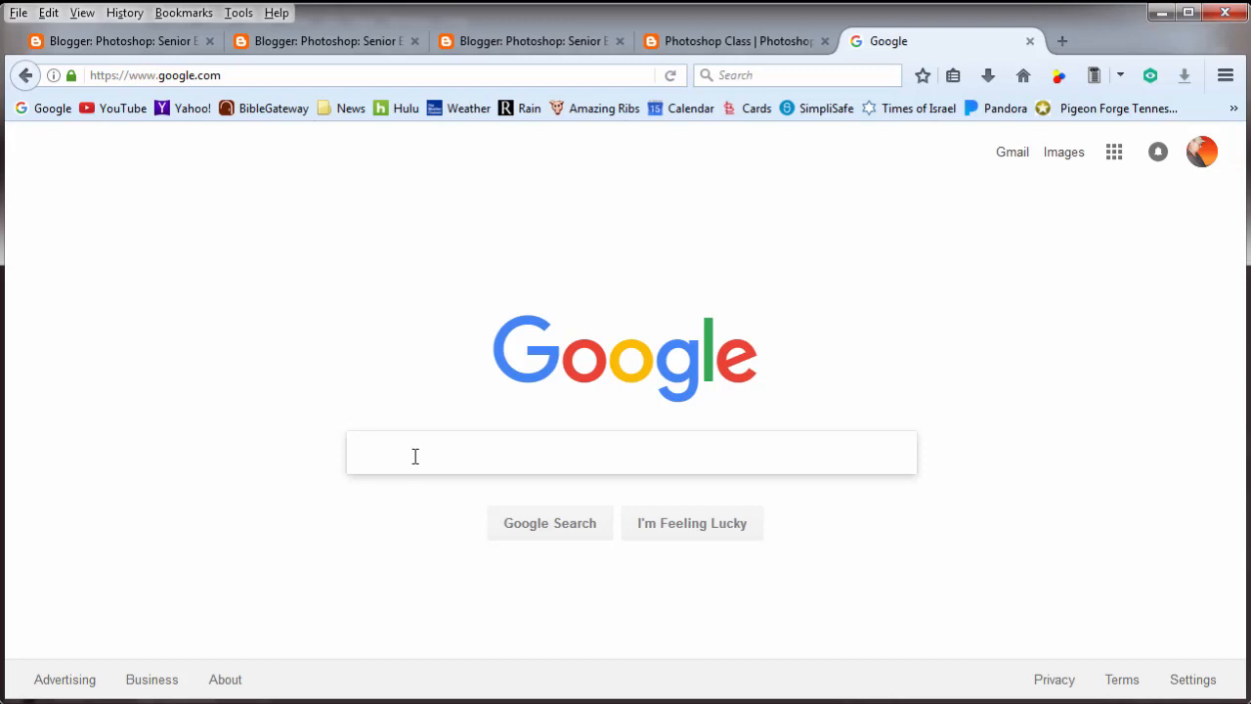
{"action": "type", "text": "goog"}
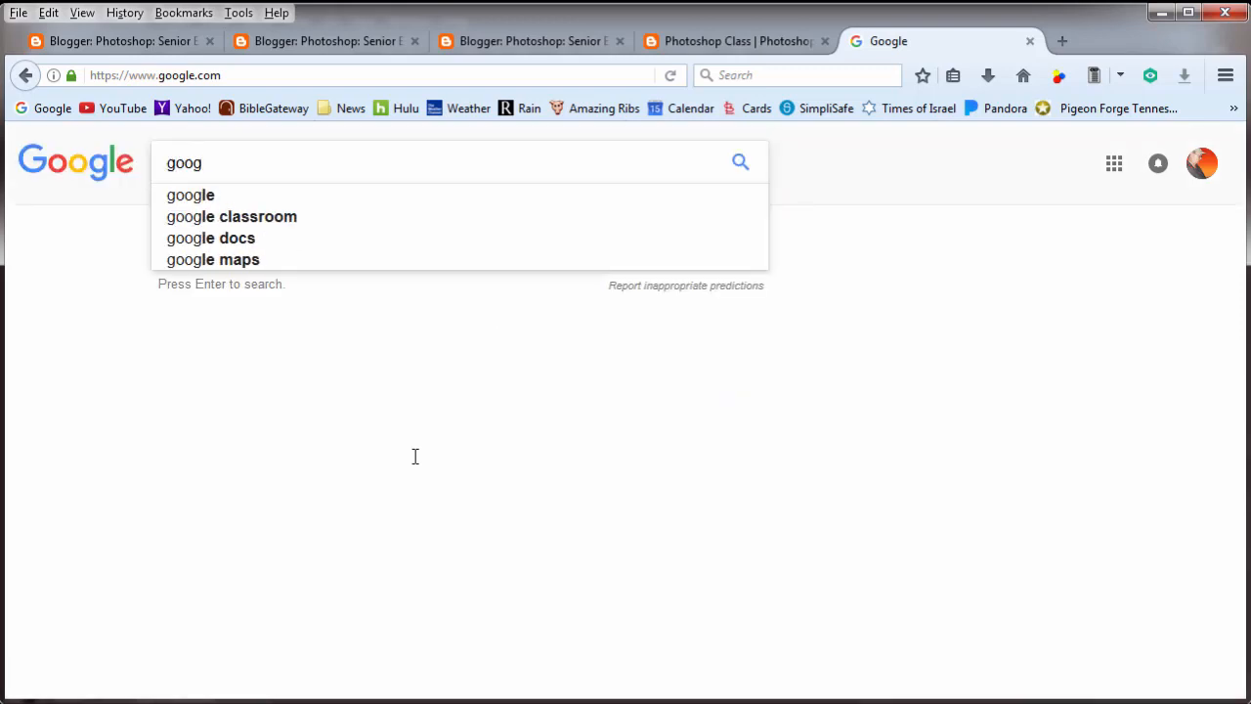
{"action": "type", "text": "le ca"}
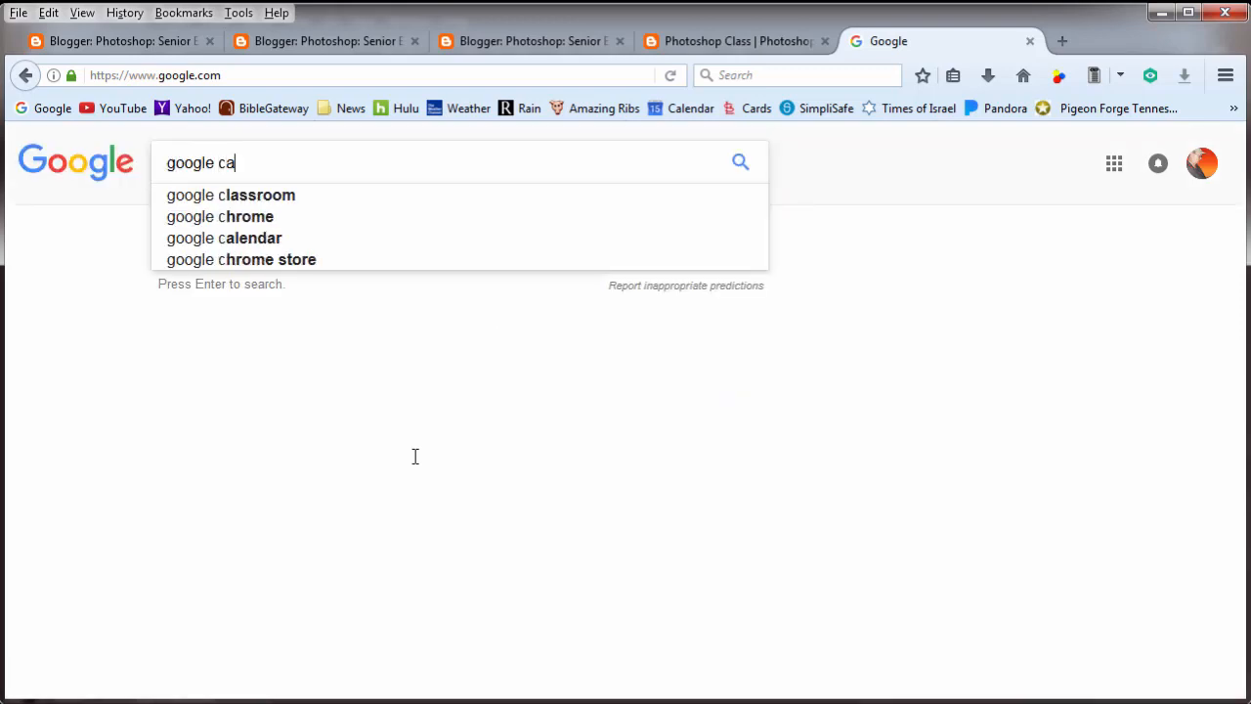
{"action": "type", "text": "lendar"}
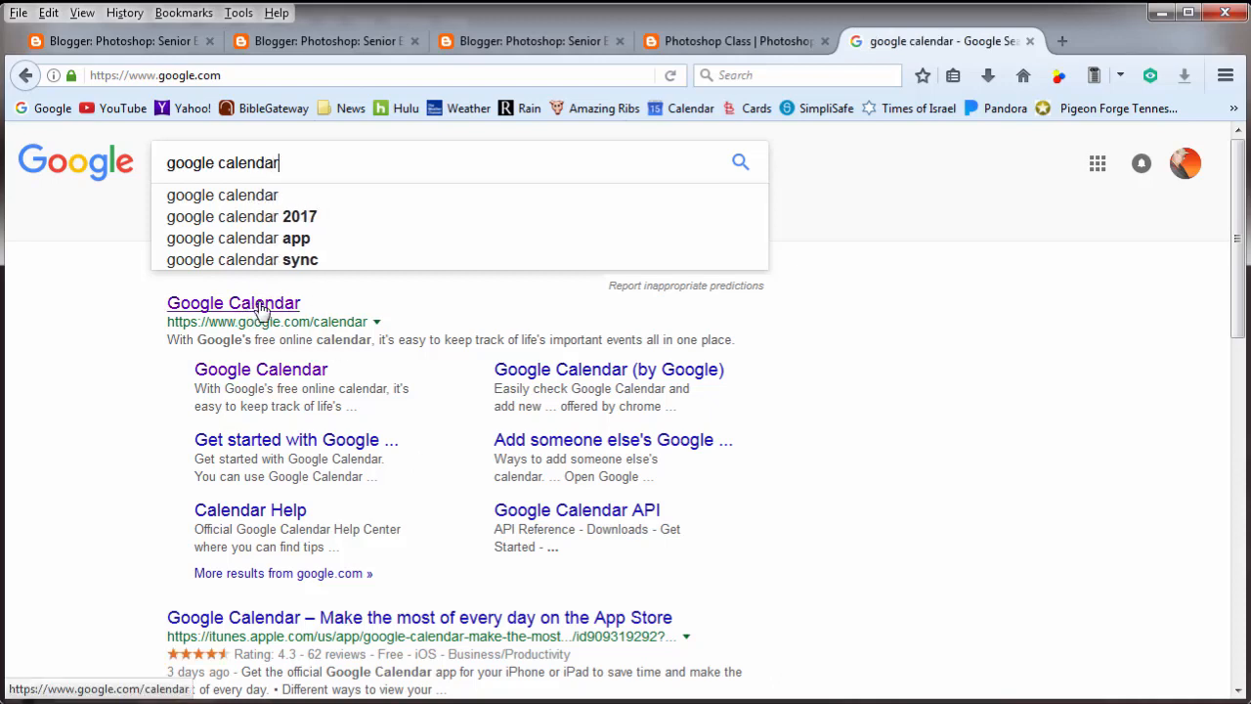
{"action": "left_click", "coordinate": [262, 309]}
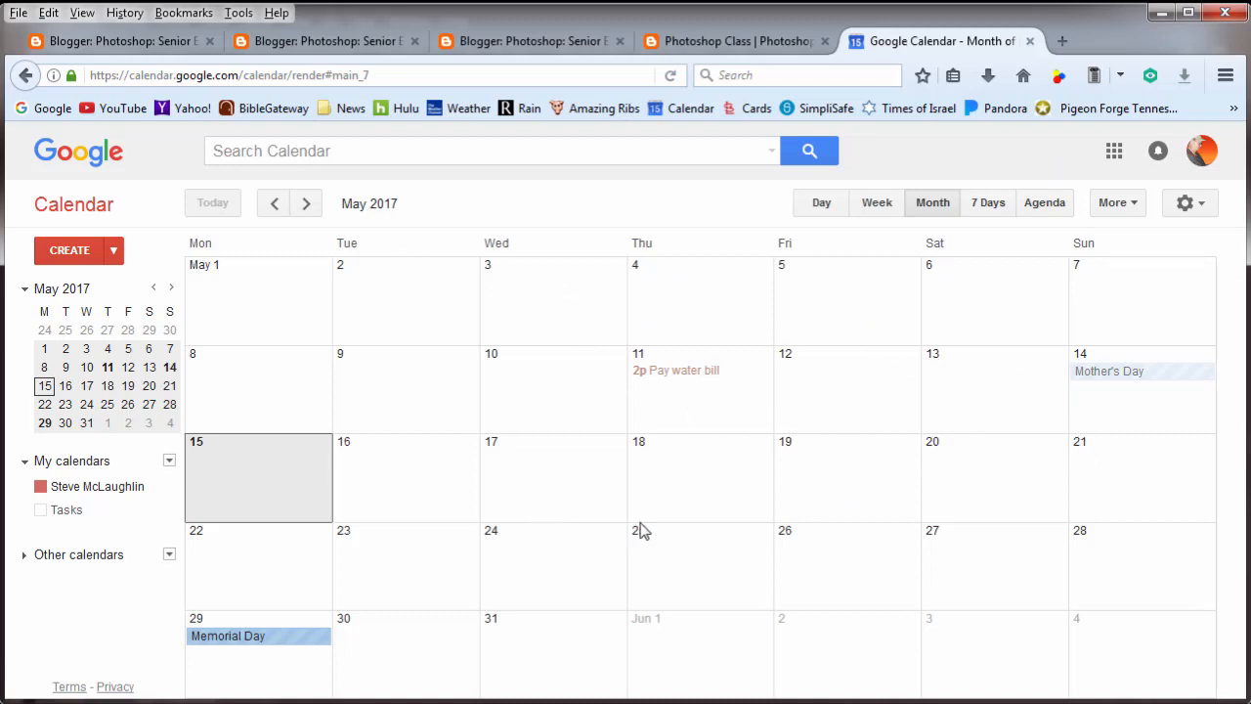
- Save the May 2017 month view as a PDF file through the calendar's print preview
{"action": "left_click", "coordinate": [1122, 204]}
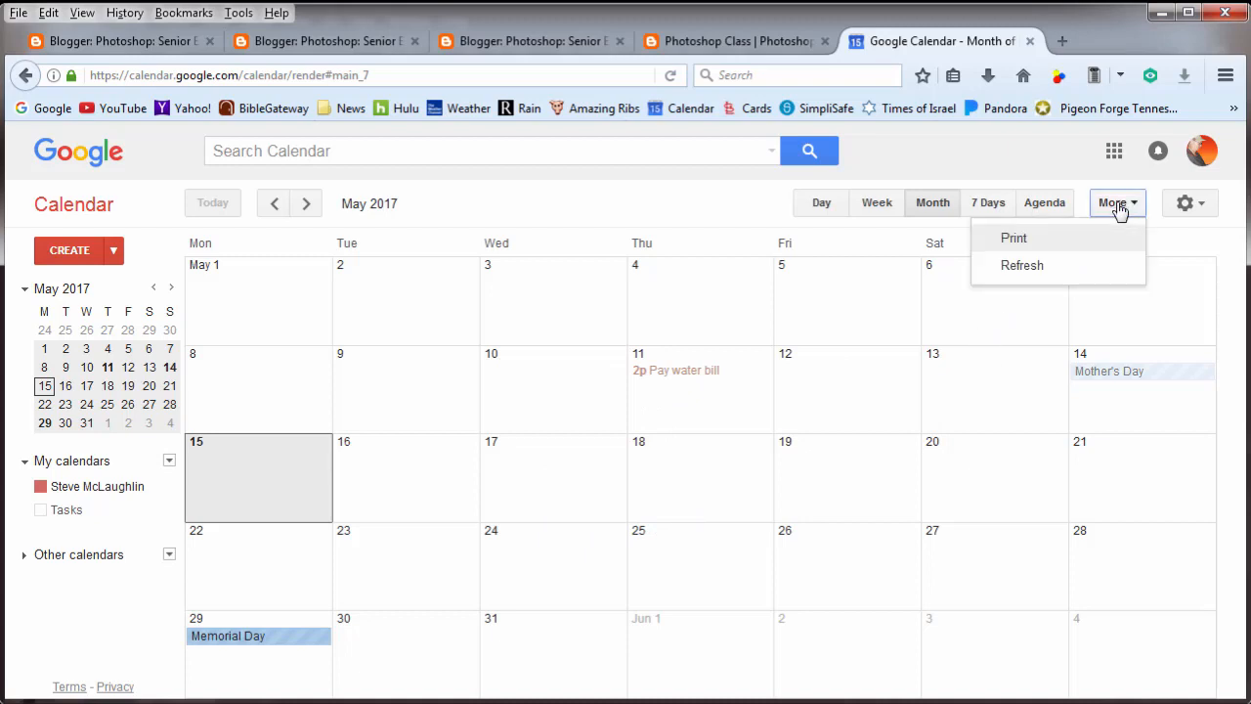
{"action": "left_click", "coordinate": [1035, 243]}
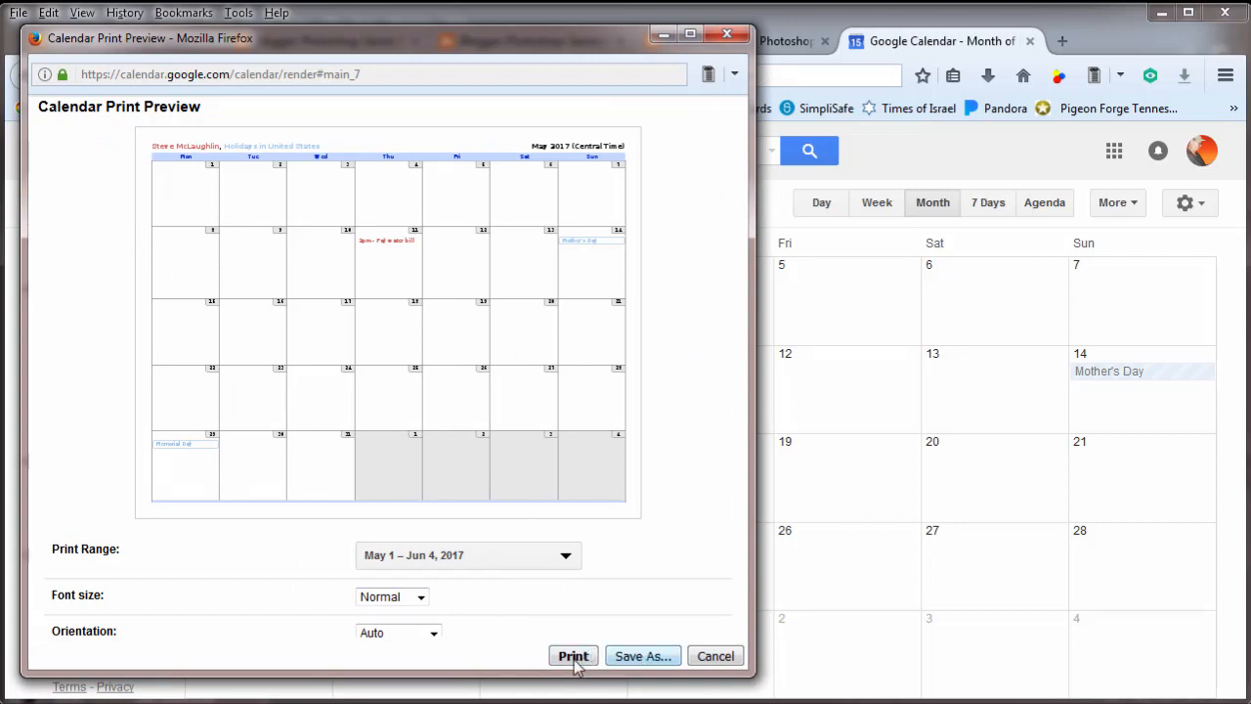
{"action": "left_click", "coordinate": [650, 658]}
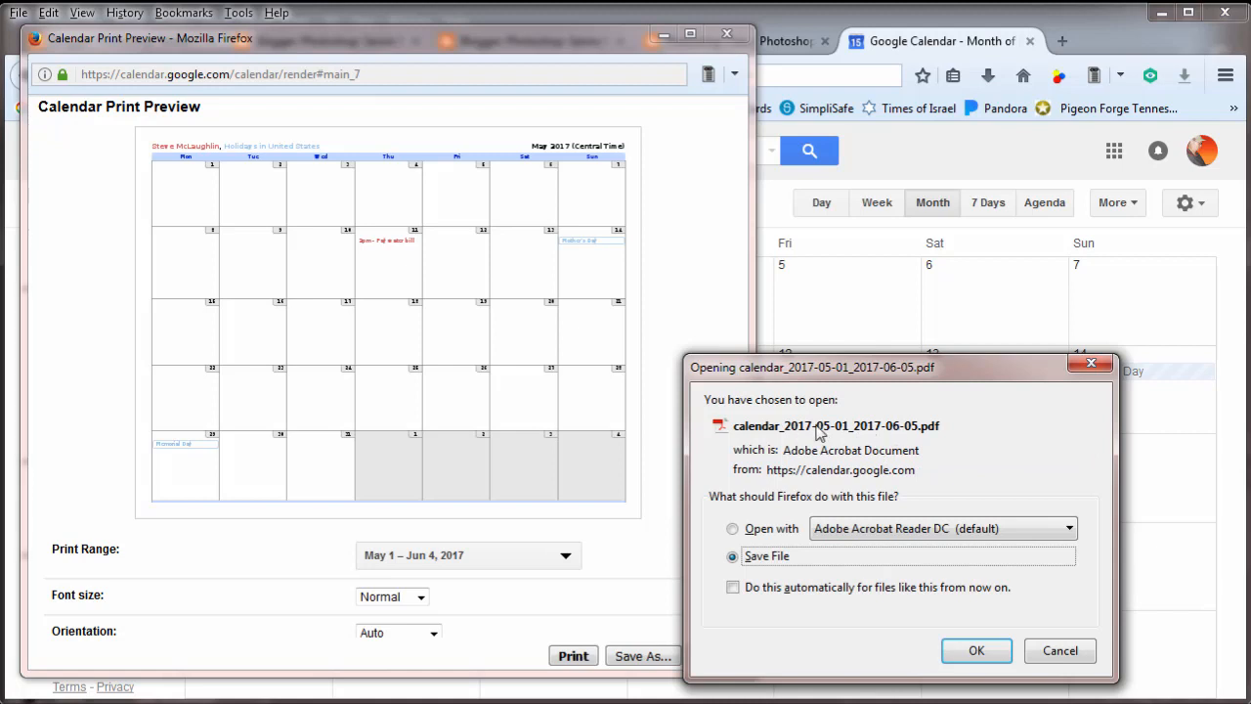
{"action": "left_click", "coordinate": [983, 651]}
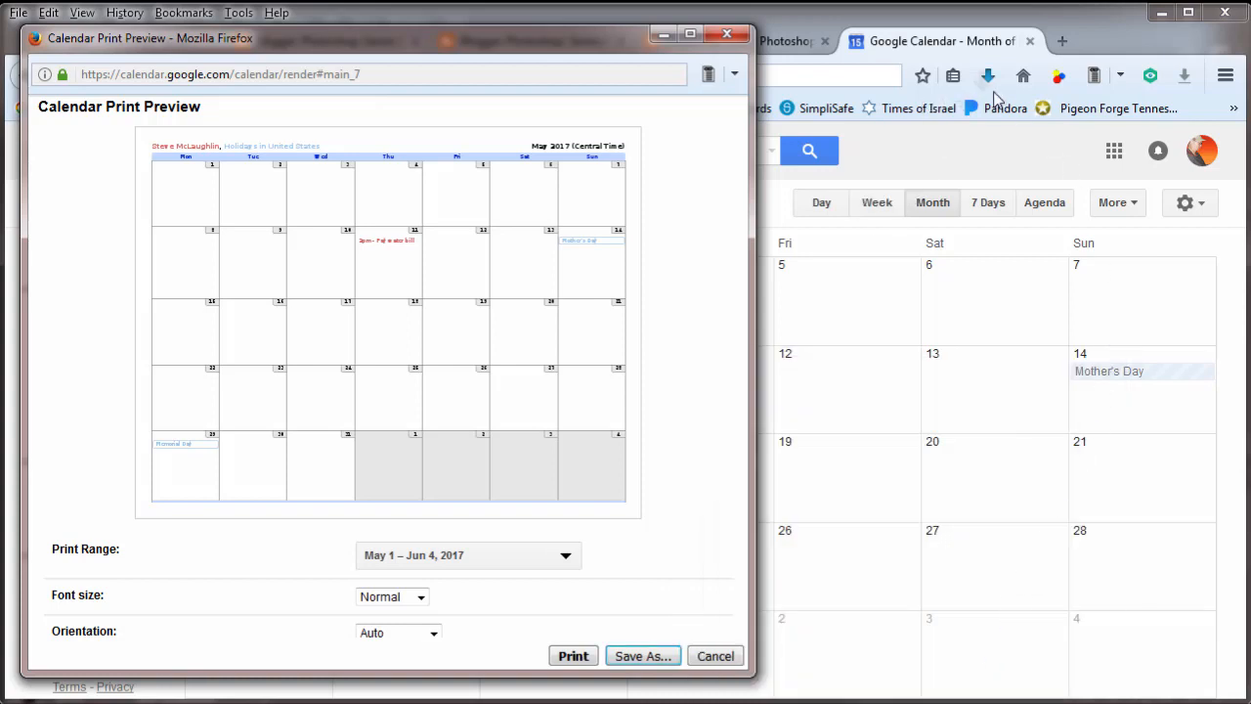
- Bring the newly downloaded calendar PDF from the browser's downloads into Photoshop and import its page at 72 pixels/inch
{"action": "left_click", "coordinate": [1007, 34]}
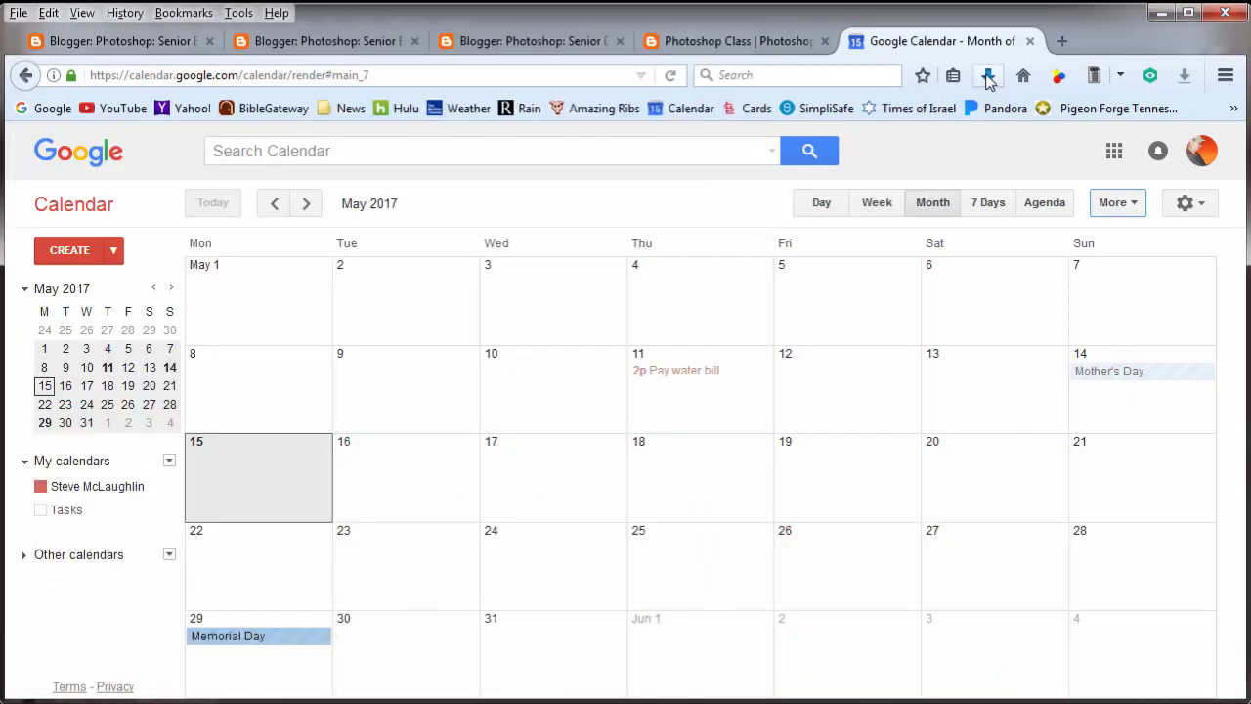
{"action": "left_click", "coordinate": [990, 76]}
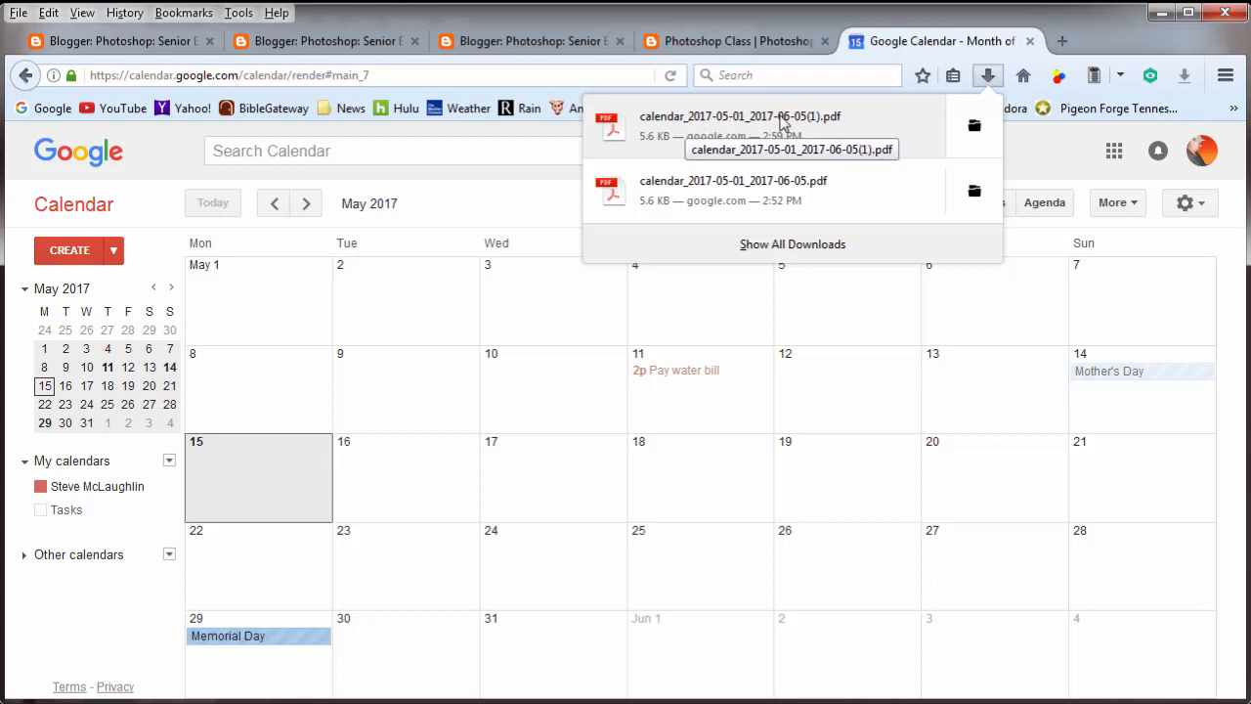
{"action": "left_click_drag", "start_coordinate": [665, 125], "coordinate": [849, 168]}
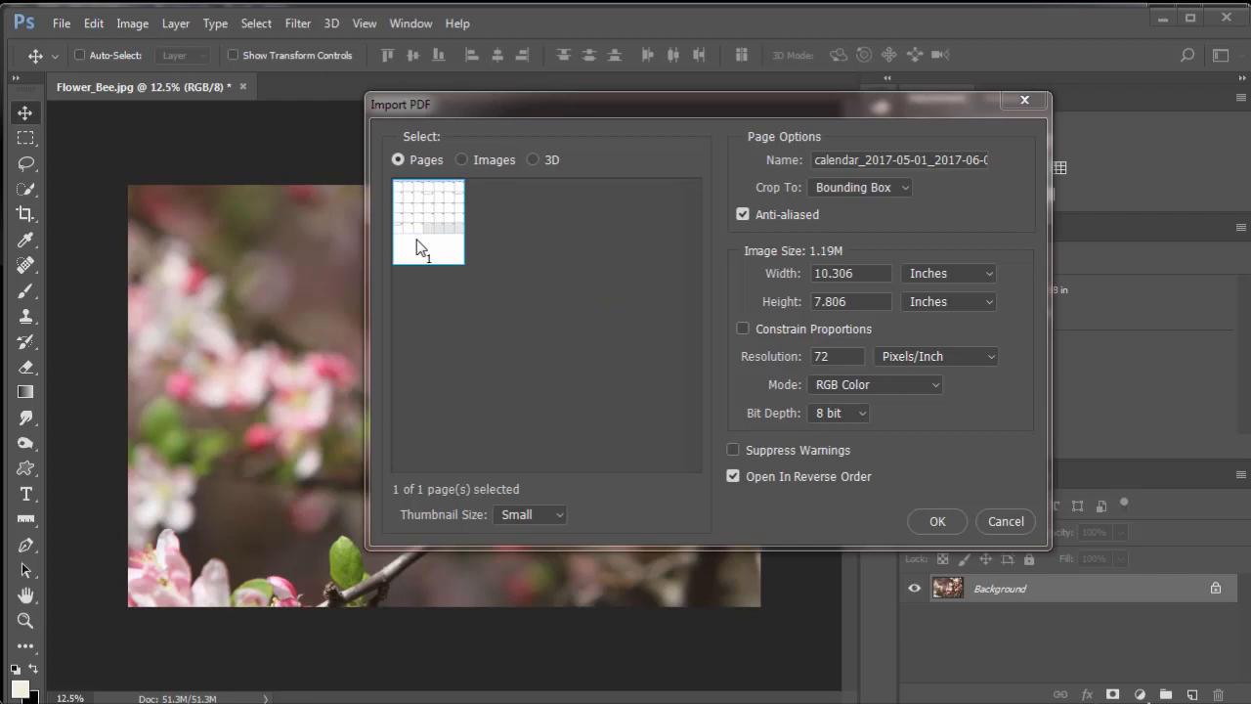
{"action": "left_click", "coordinate": [938, 521]}
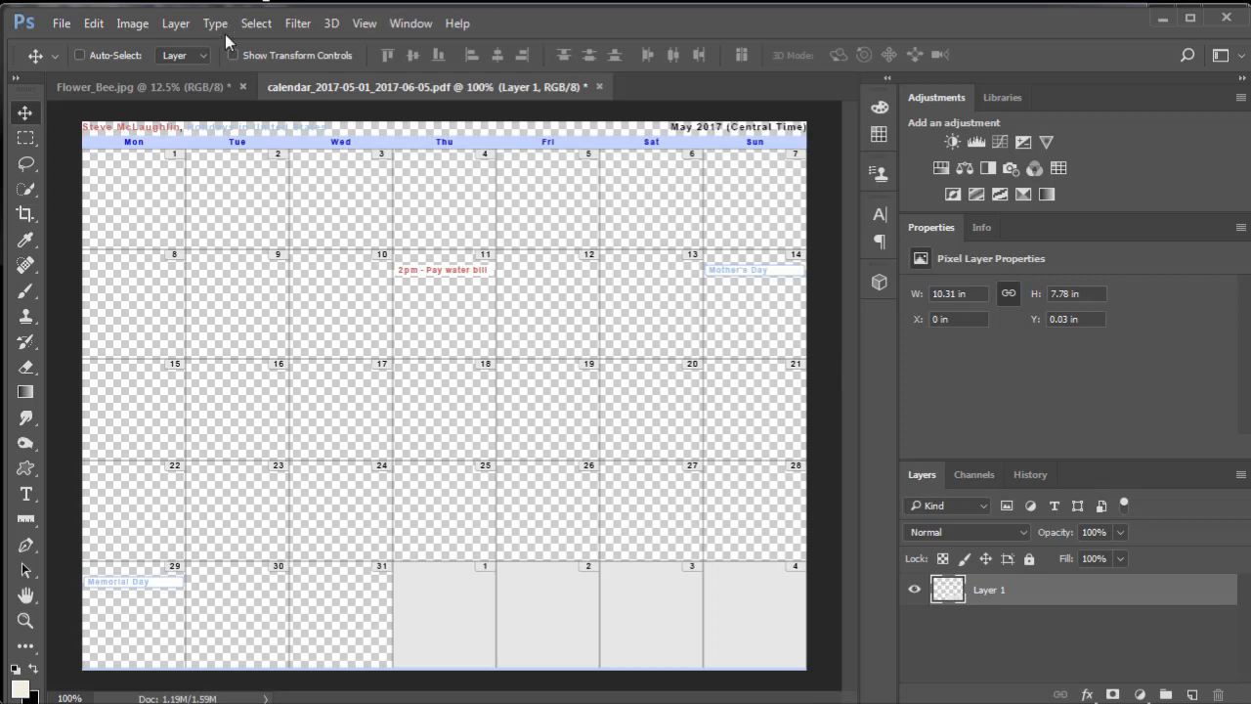
- Start a new Photoshop document and look up the monitor's resolution in the Windows display settings
{"action": "left_click", "coordinate": [62, 25]}
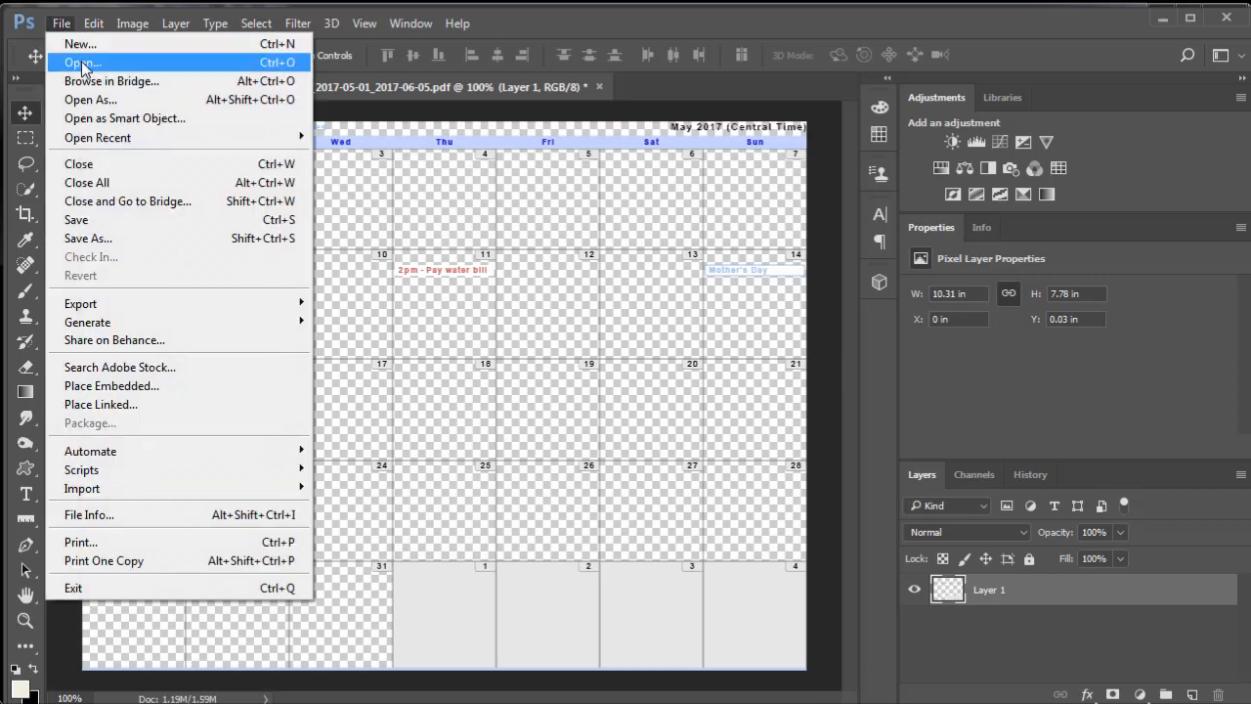
{"action": "left_click", "coordinate": [81, 45]}
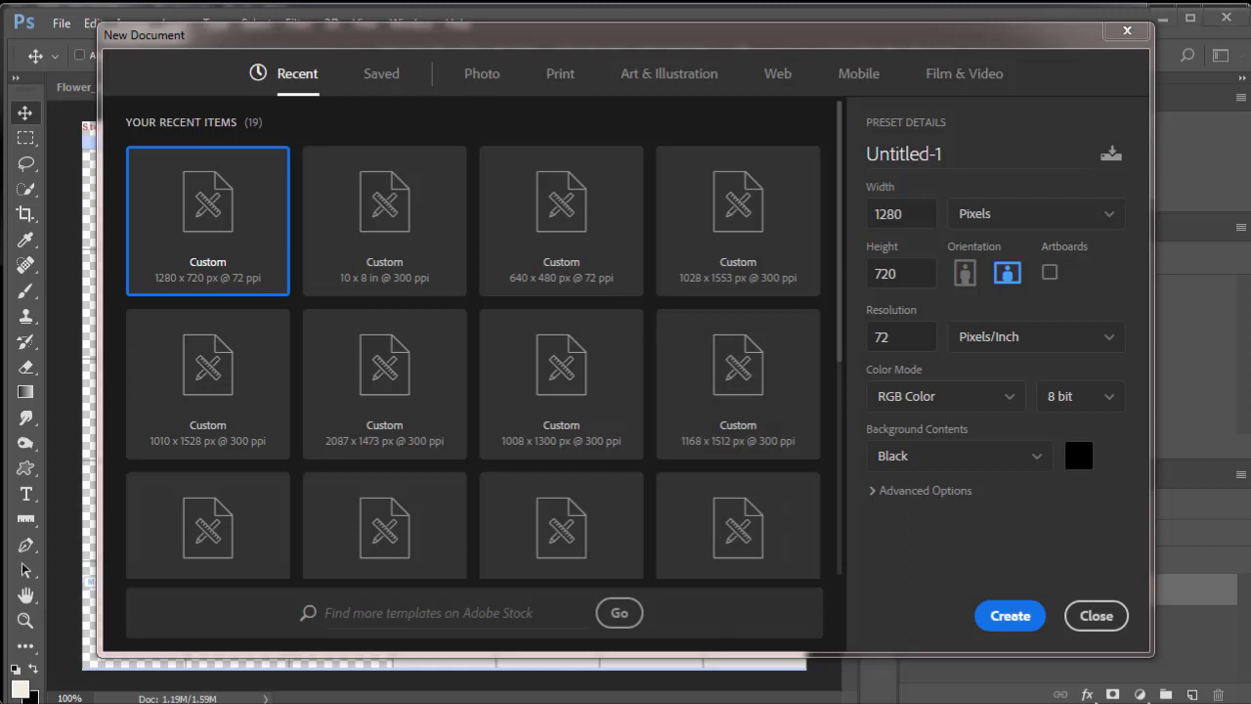
{"action": "right_click", "coordinate": [502, 702]}
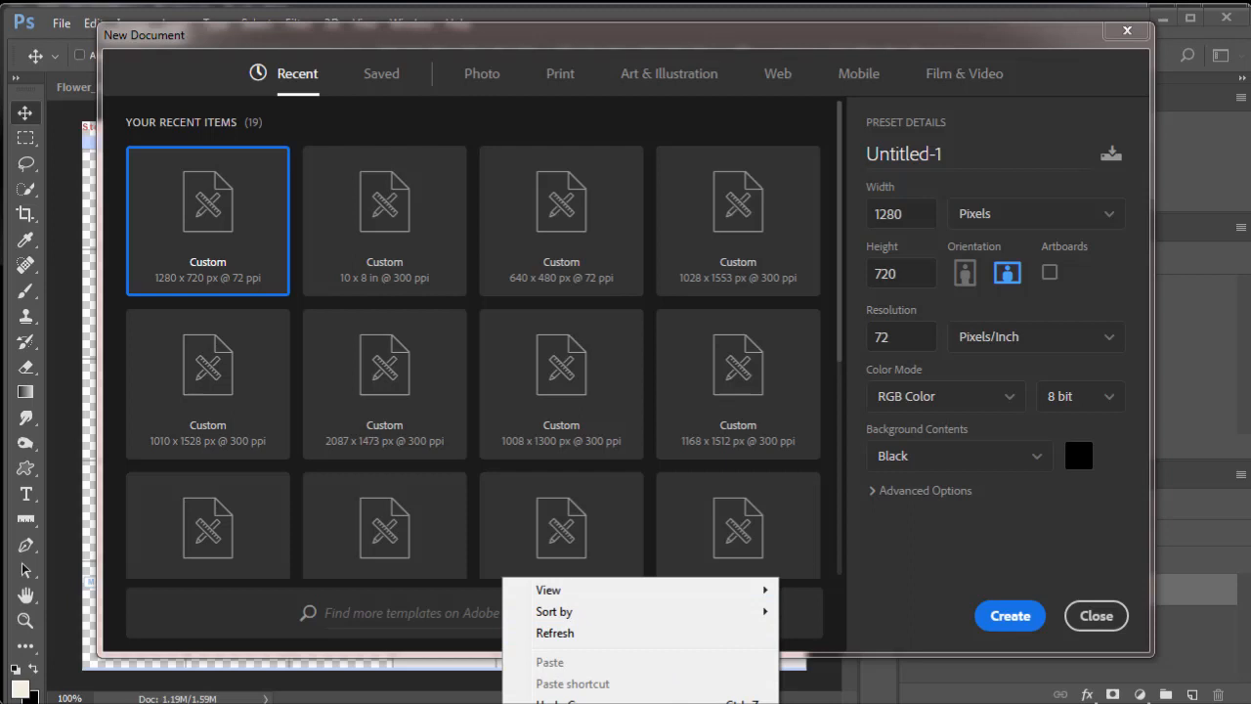
{"action": "right_click", "coordinate": [807, 437]}
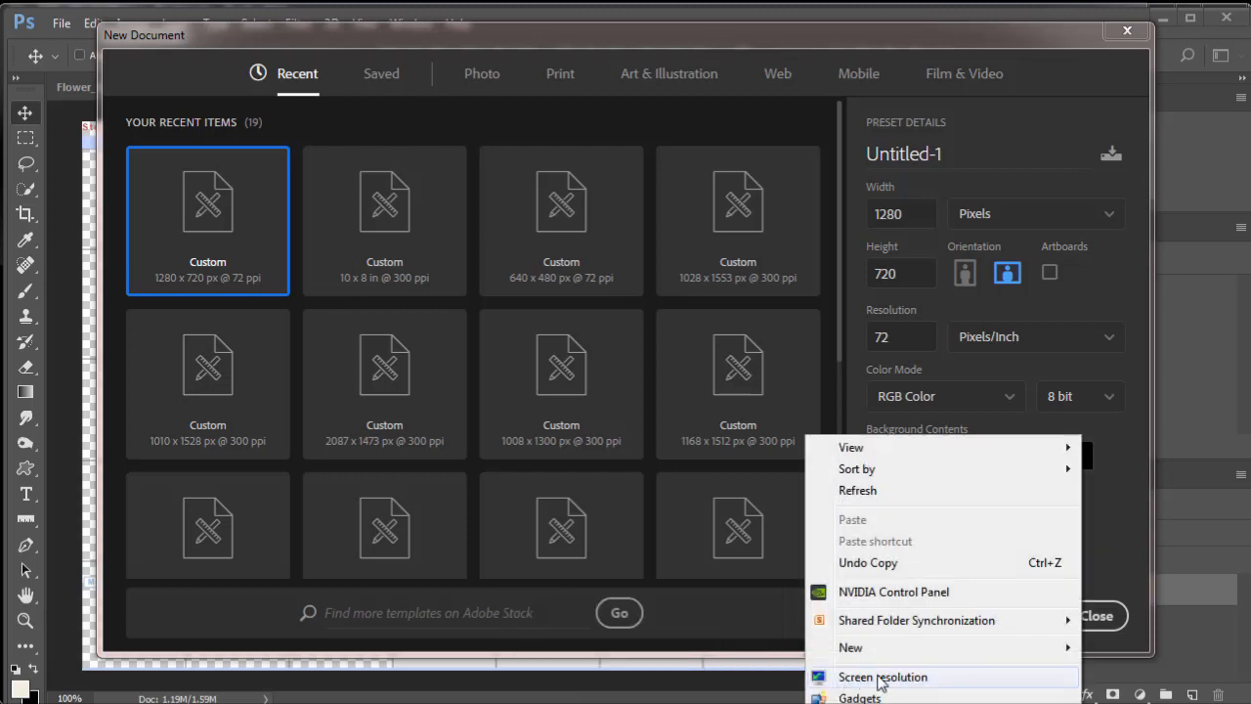
{"action": "left_click", "coordinate": [882, 679]}
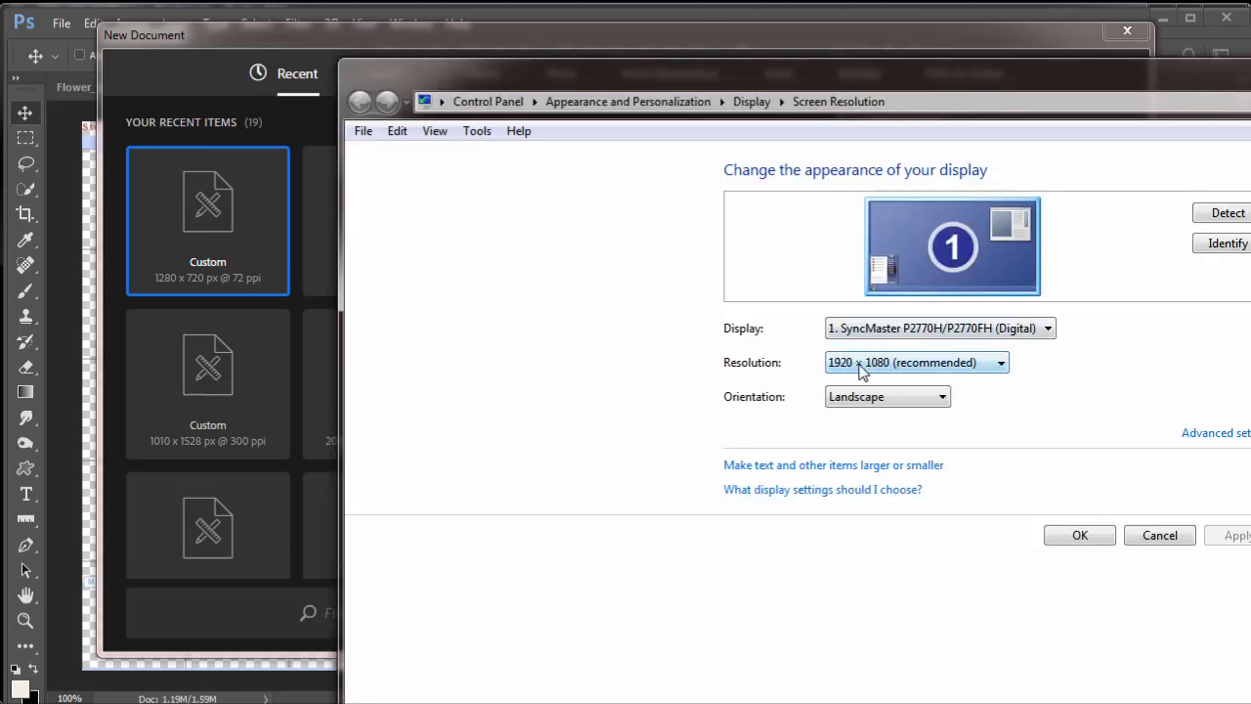
{"action": "left_click", "coordinate": [1079, 536]}
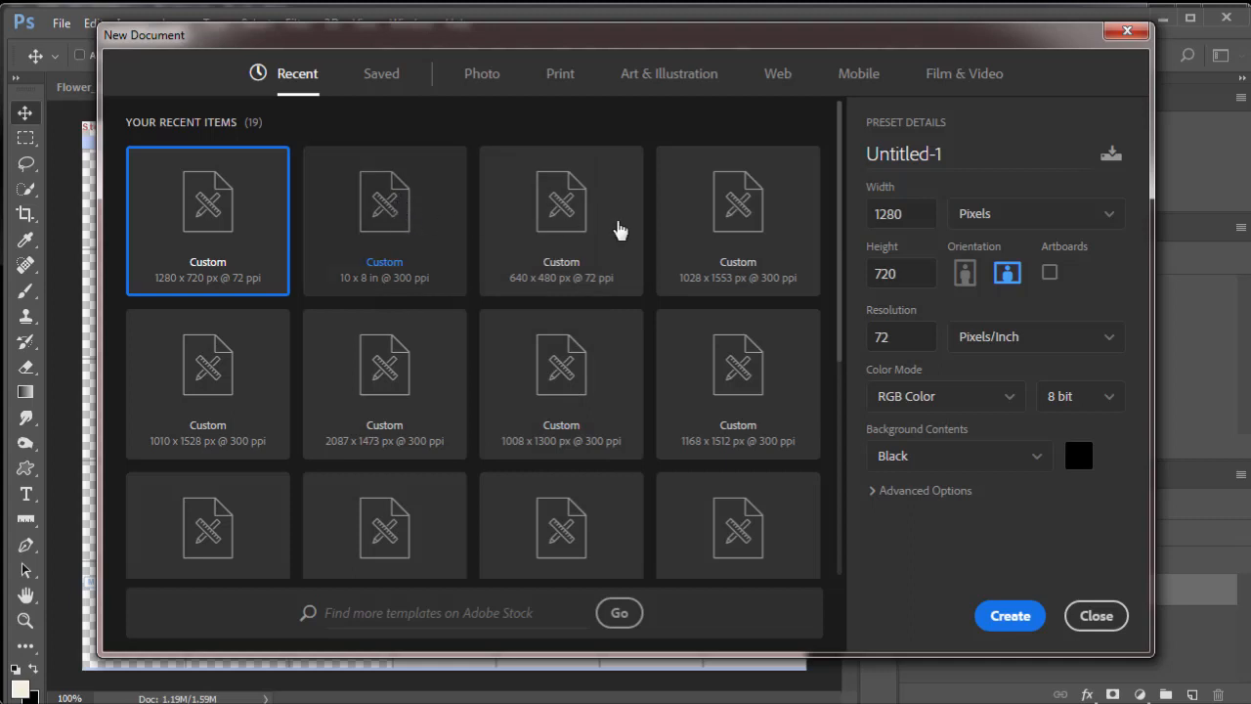
- Create the new document with a width of 1920 pixels and a height of 1080 pixels
{"action": "double_click", "coordinate": [880, 214]}
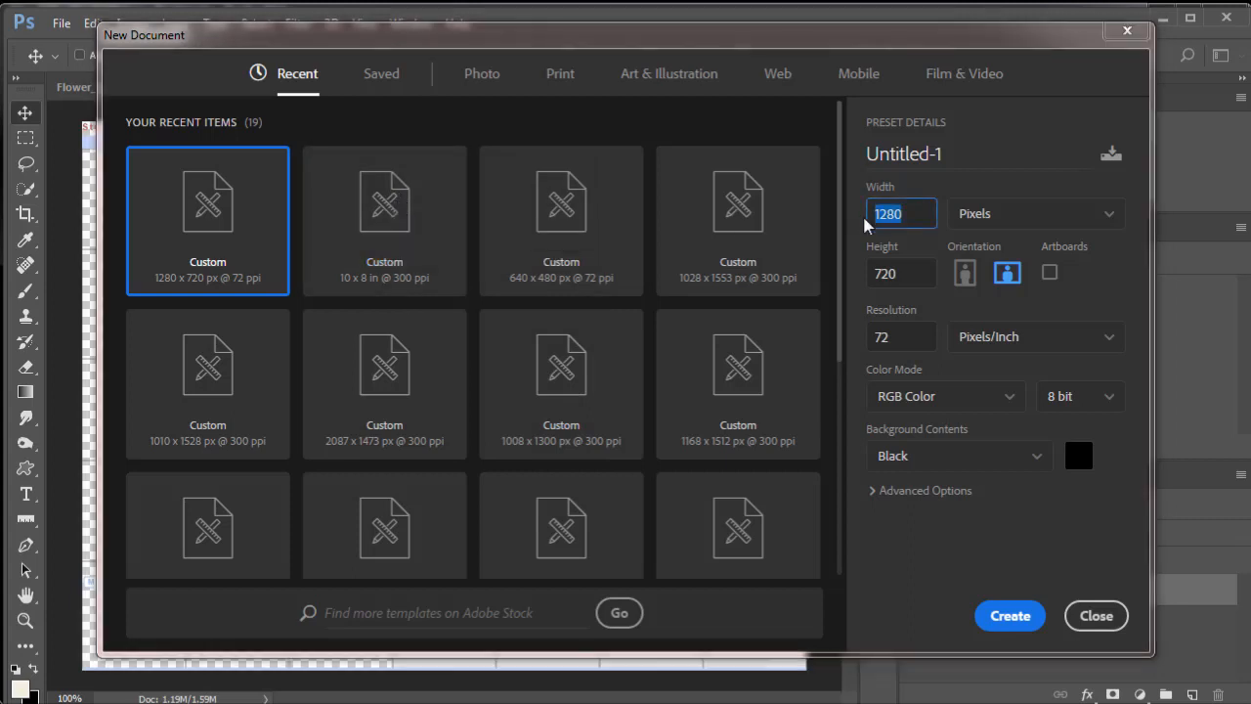
{"action": "type", "text": "1920"}
{"action": "double_click", "coordinate": [872, 273]}
{"action": "type", "text": "1080"}
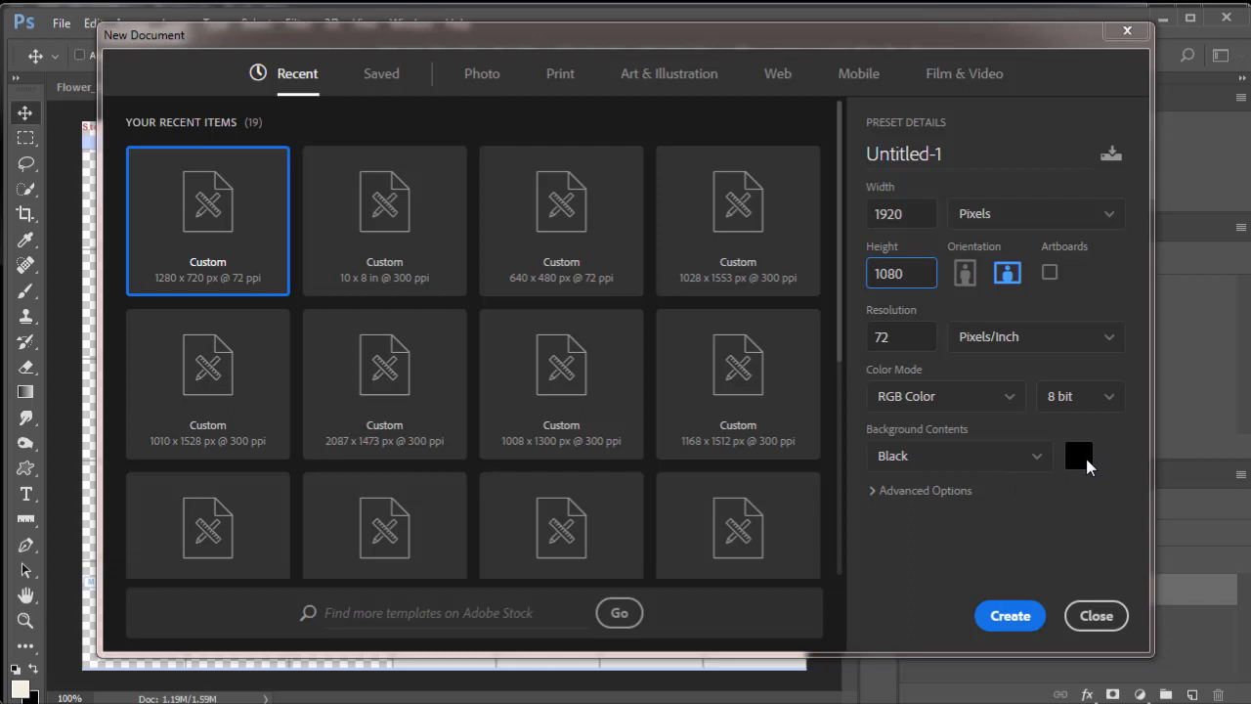
{"action": "left_click", "coordinate": [999, 622]}
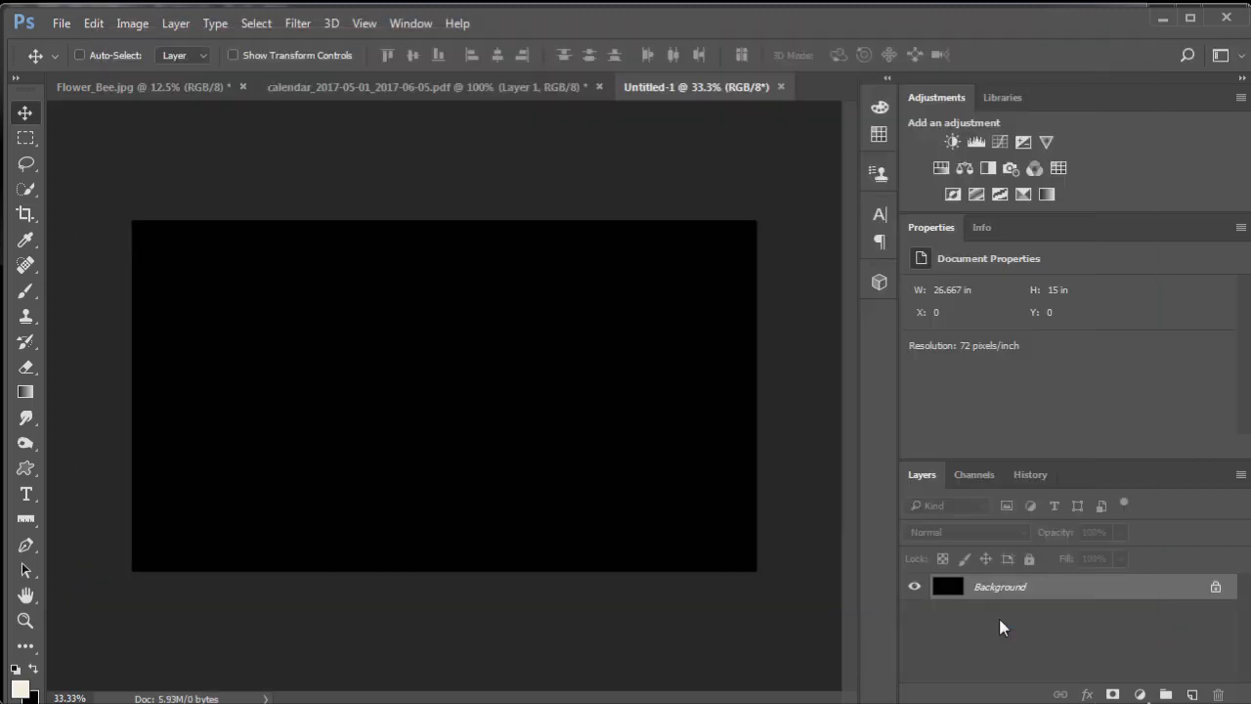
- Copy the calendar layer from the PDF document into Untitled-1, accepting the color conversion, and convert it to a smart object
{"action": "left_click", "coordinate": [475, 86]}
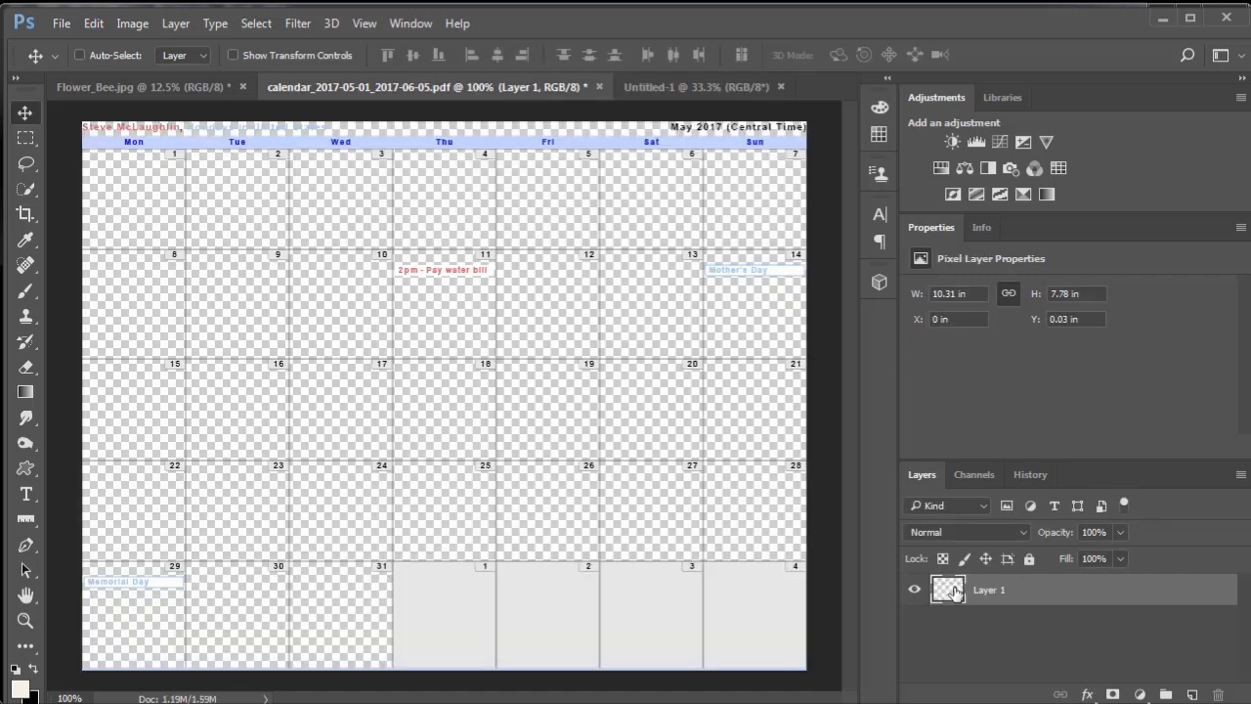
{"action": "left_click_drag", "start_coordinate": [954, 592], "coordinate": [445, 407]}
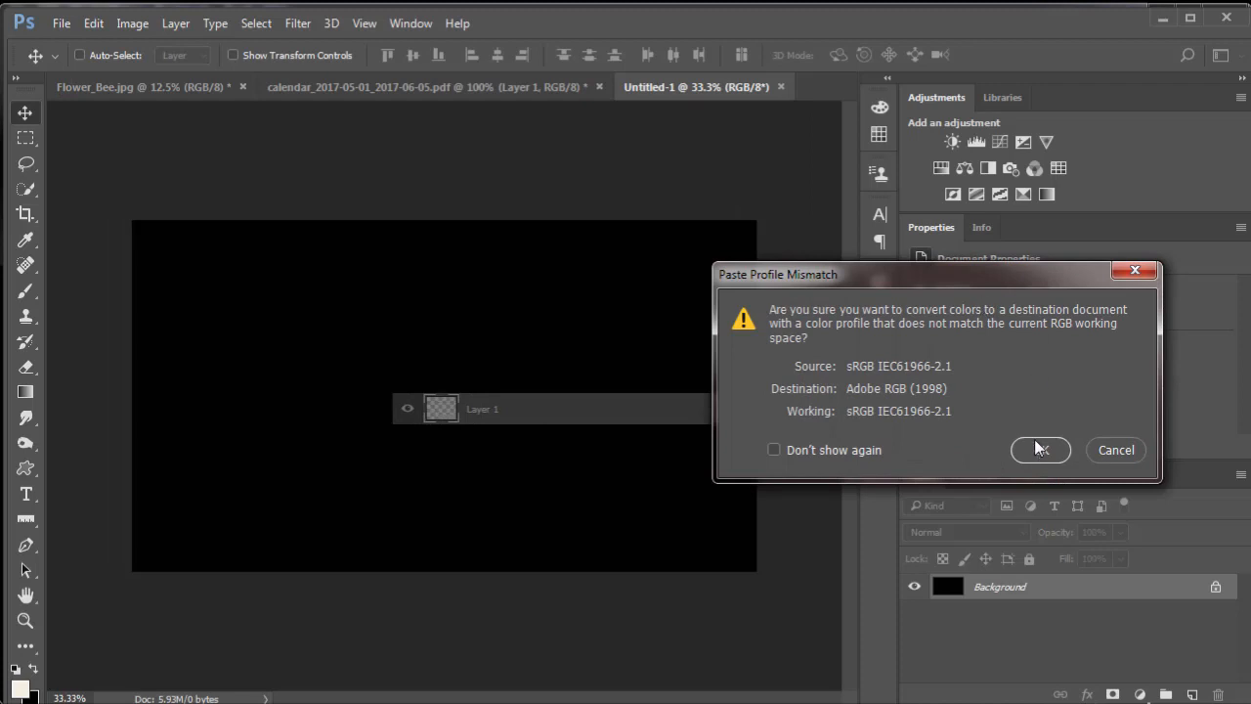
{"action": "left_click", "coordinate": [1045, 451]}
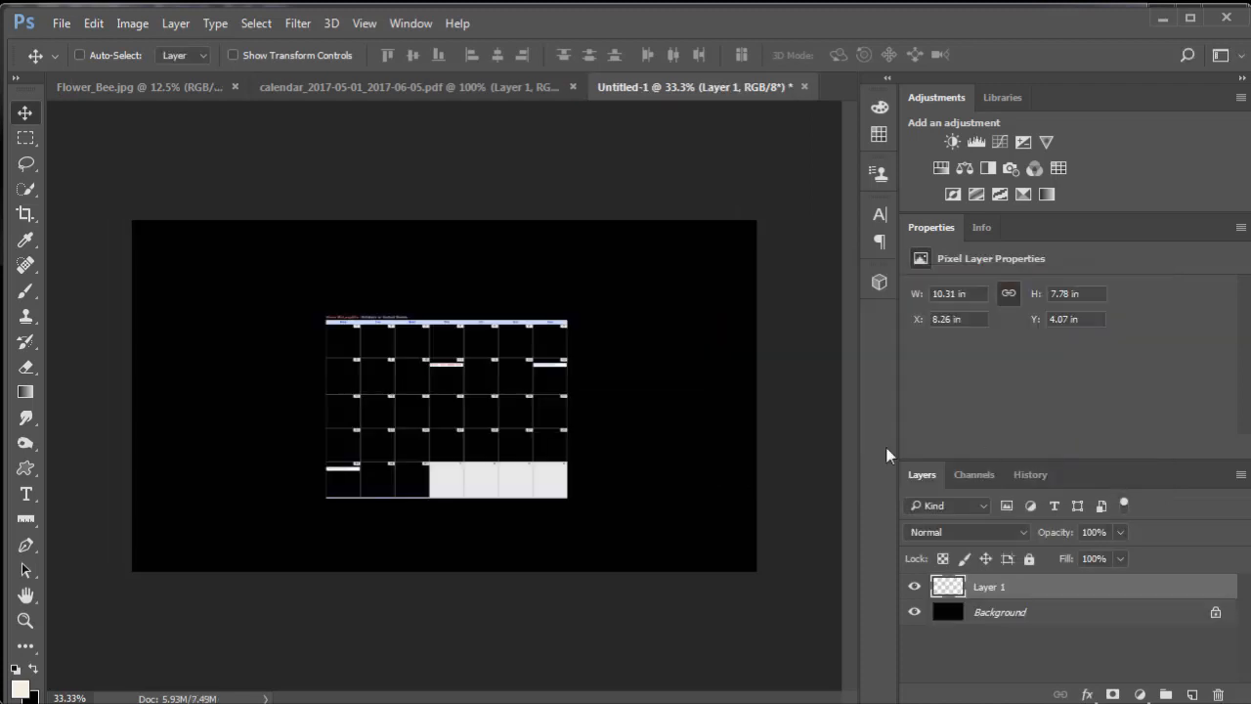
{"action": "right_click", "coordinate": [982, 587]}
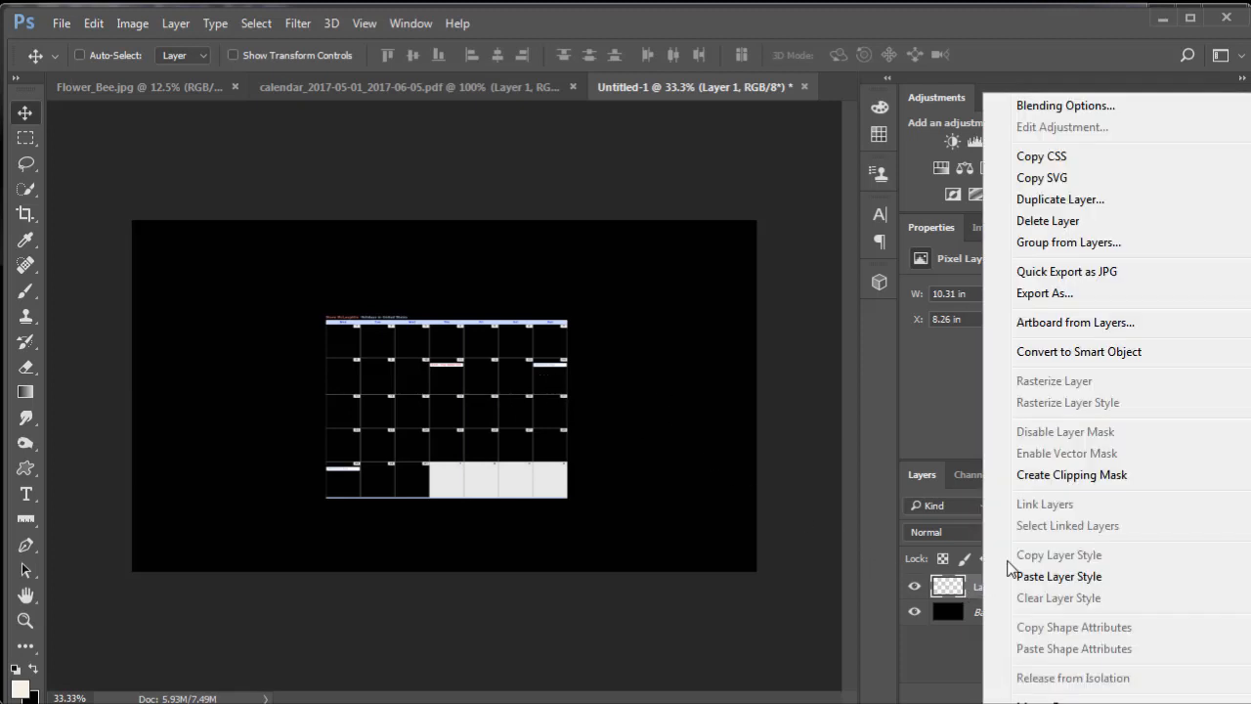
{"action": "left_click", "coordinate": [1086, 354]}
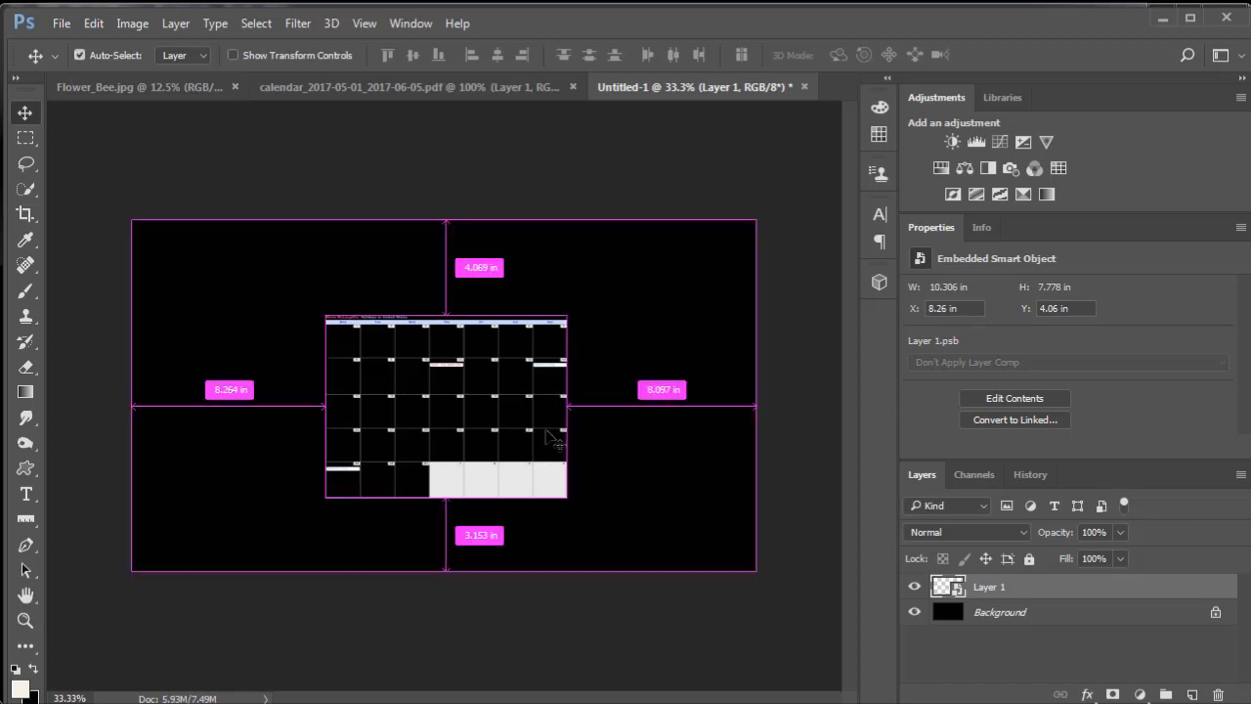
- Scale the calendar layer to about 157% width and 166% height so it fills the right part of the black canvas
{"action": "key", "text": "ctrl+t"}
{"action": "left_click_drag", "start_coordinate": [567, 318], "coordinate": [671, 253]}
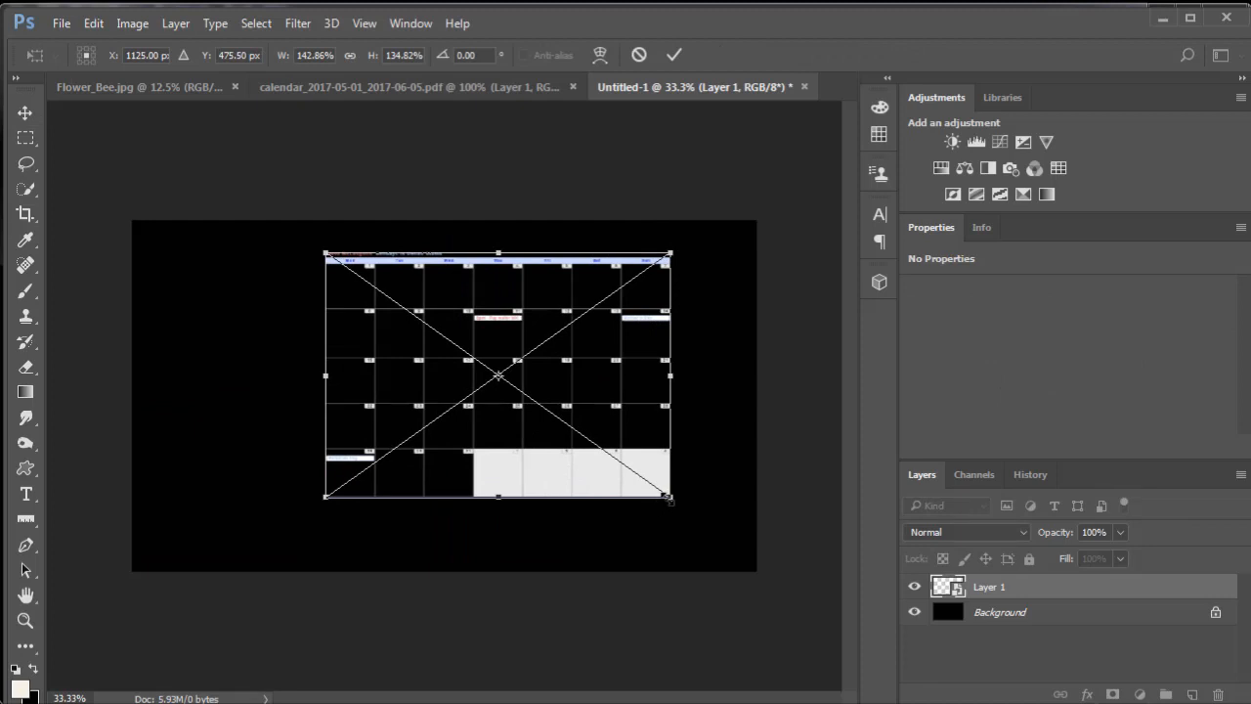
{"action": "left_click_drag", "start_coordinate": [672, 497], "coordinate": [739, 555]}
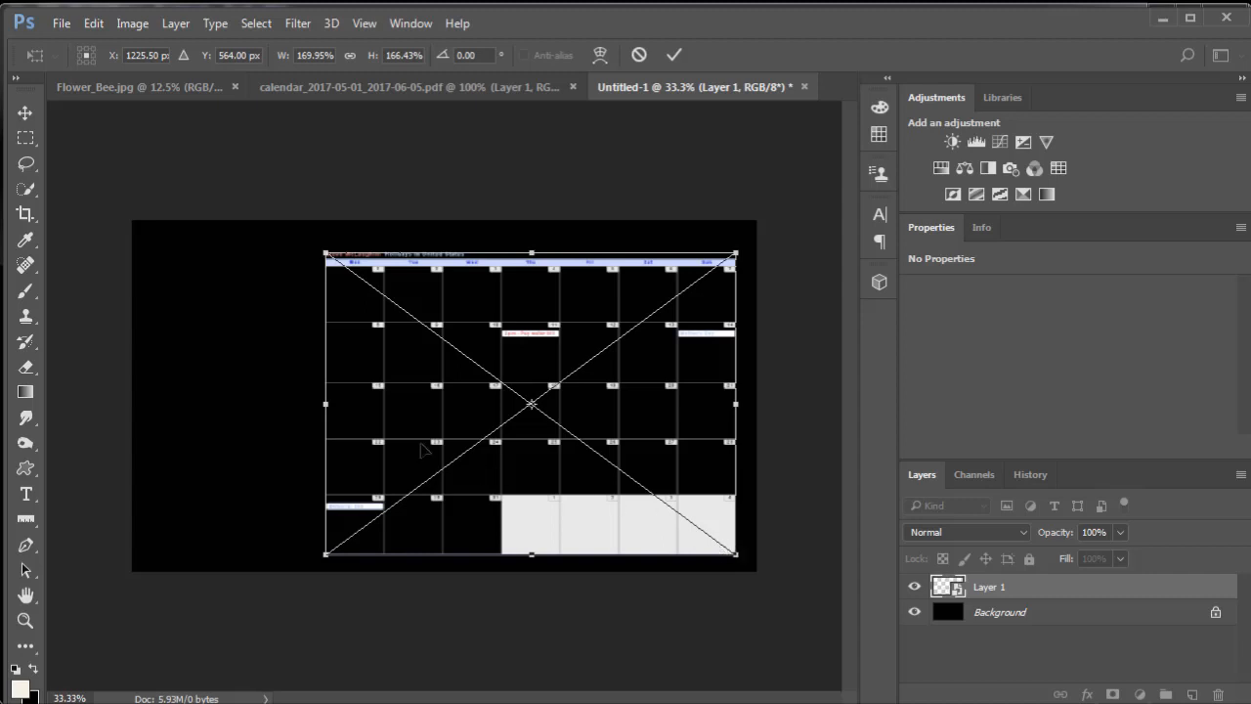
{"action": "left_click_drag", "start_coordinate": [331, 404], "coordinate": [356, 407]}
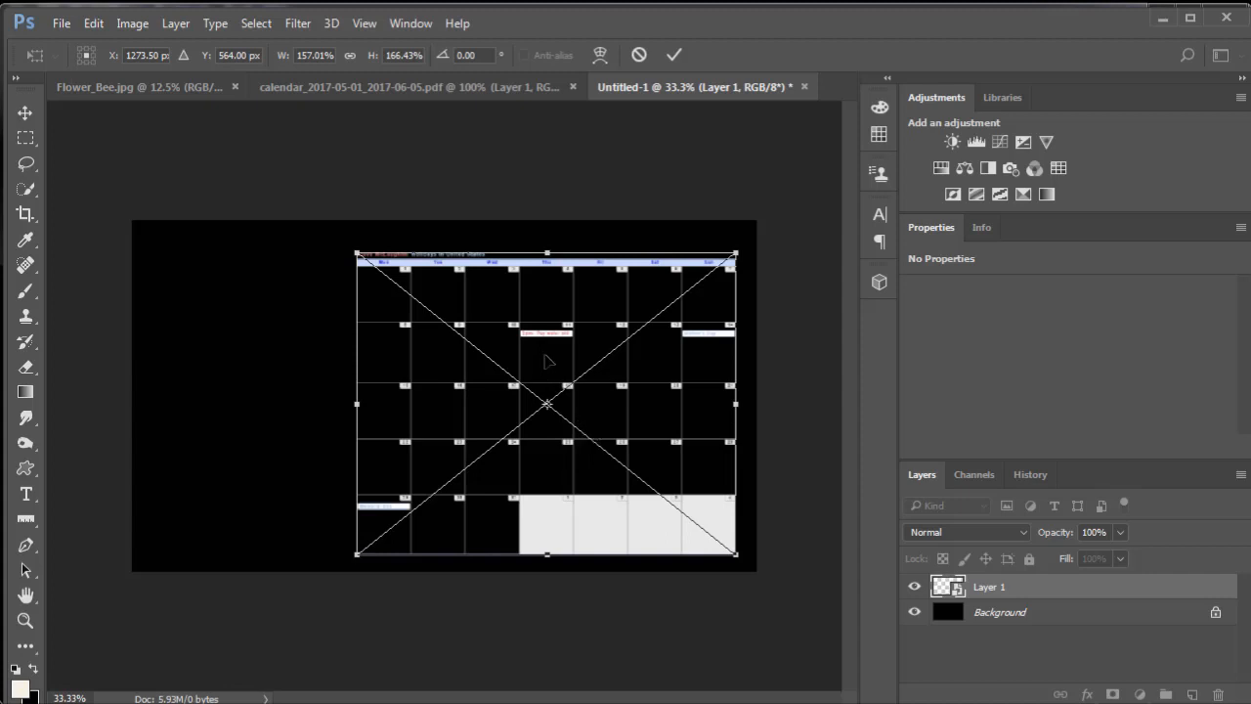
{"action": "key", "text": "Return"}
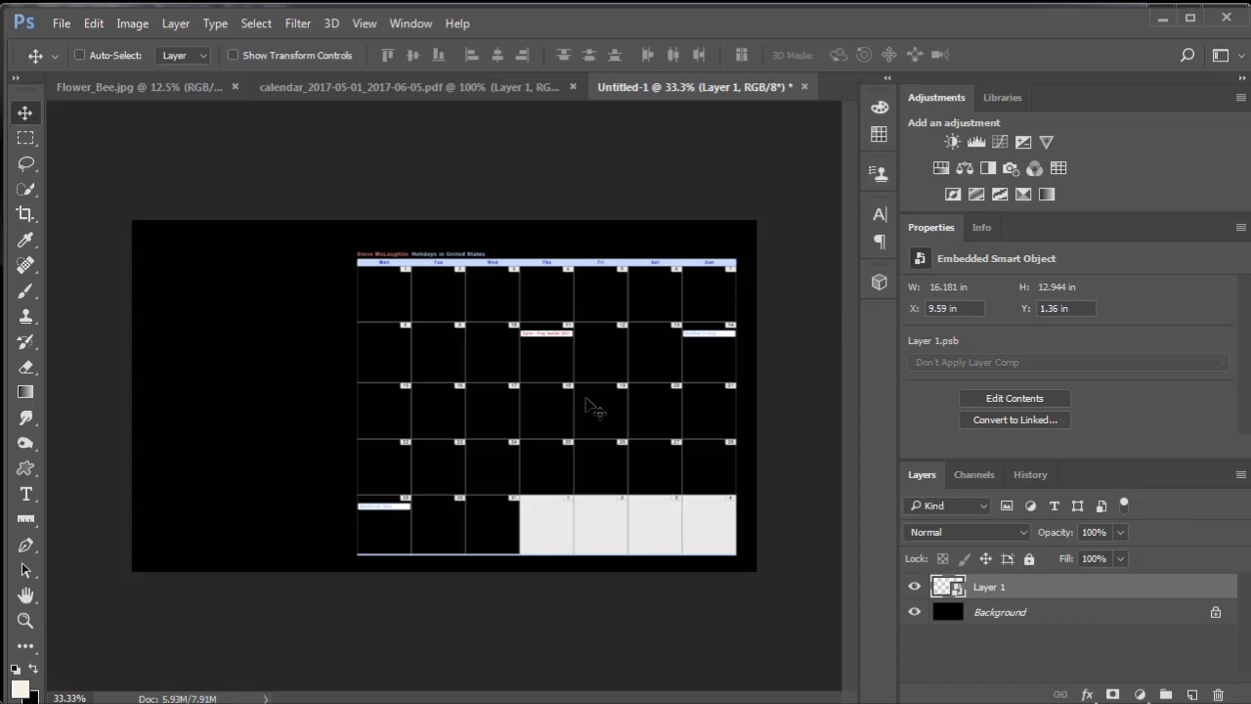
- Examine the enlarged calendar's grid lines, date numbers and event text at 100% magnification
{"action": "key", "text": "ctrl+plus"}
{"action": "key", "text": "ctrl+plus"}
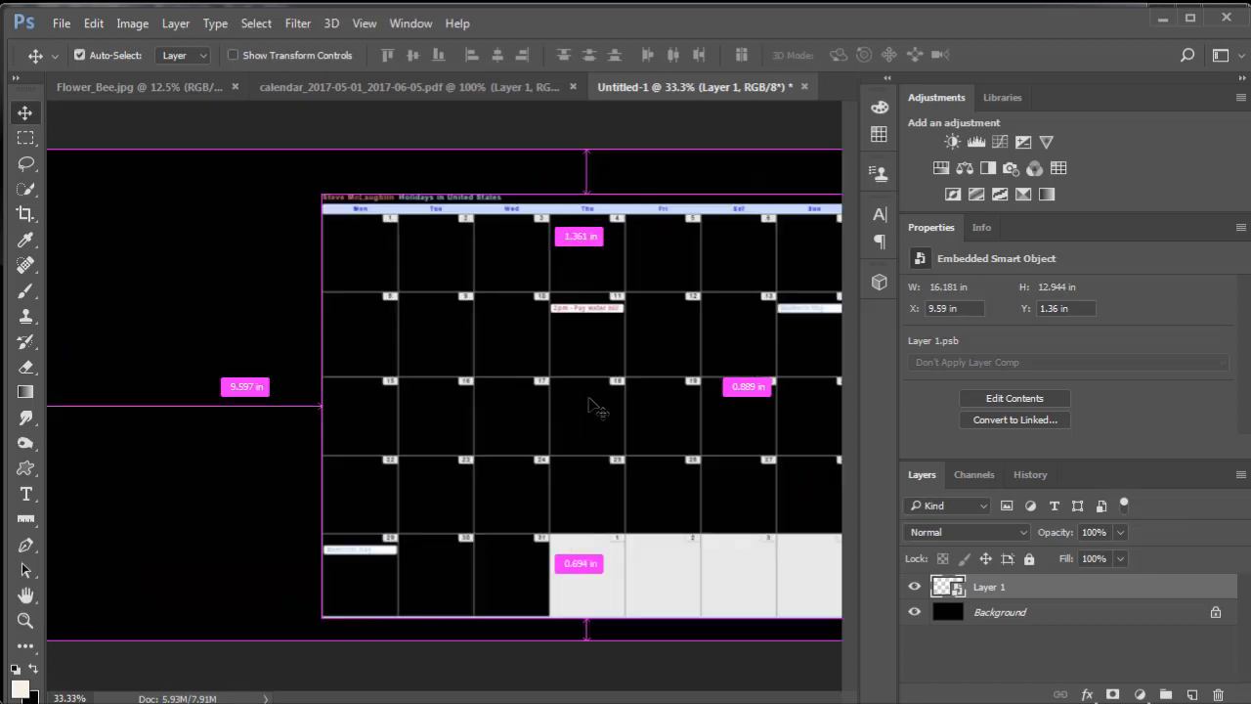
{"action": "key", "text": "ctrl+plus"}
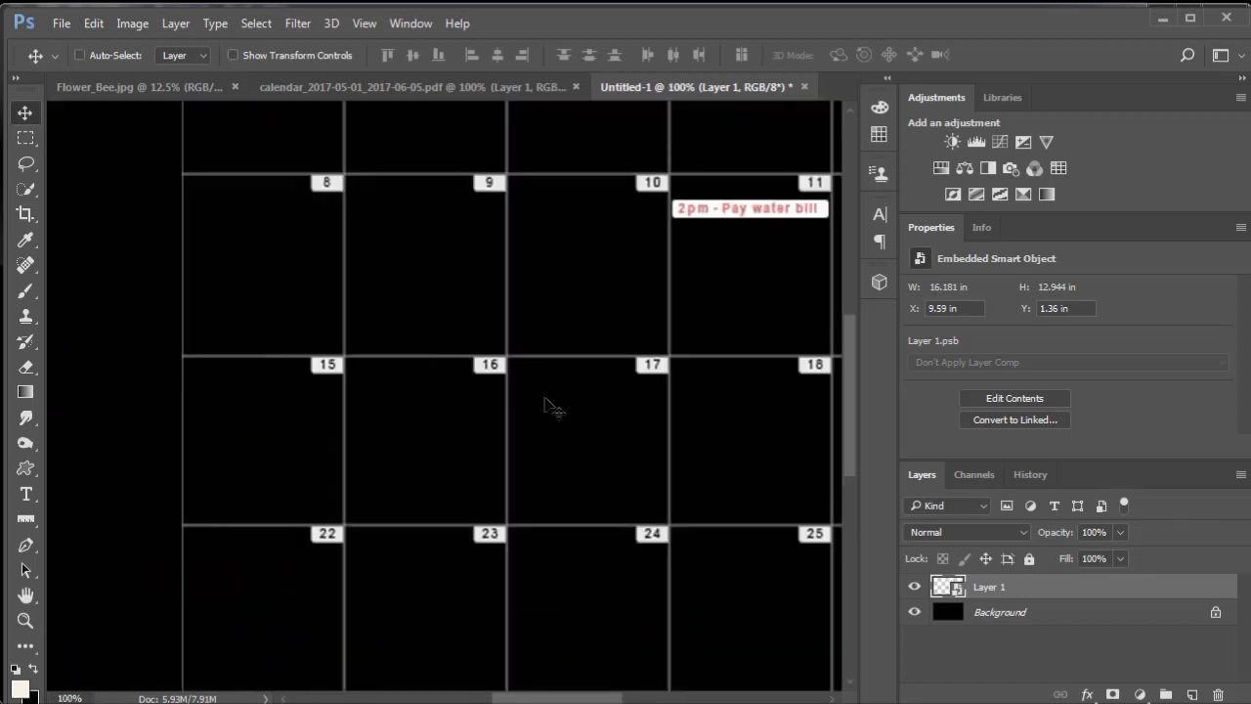
{"action": "left_click_drag", "start_coordinate": [624, 447], "coordinate": [297, 343]}
{"action": "left_click_drag", "start_coordinate": [727, 257], "coordinate": [479, 396]}
{"action": "left_click_drag", "start_coordinate": [331, 368], "coordinate": [511, 399]}
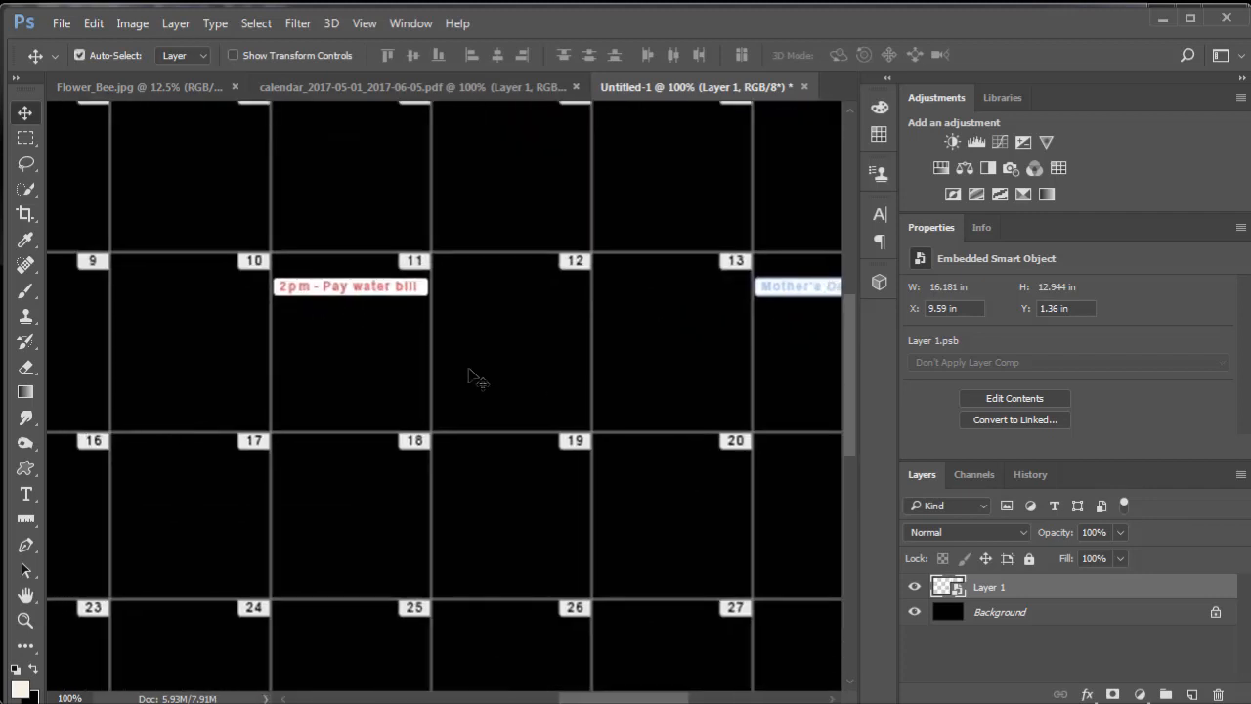
{"action": "key", "text": "ctrl+minus"}
{"action": "key", "text": "ctrl+minus"}
{"action": "key", "text": "ctrl+minus"}
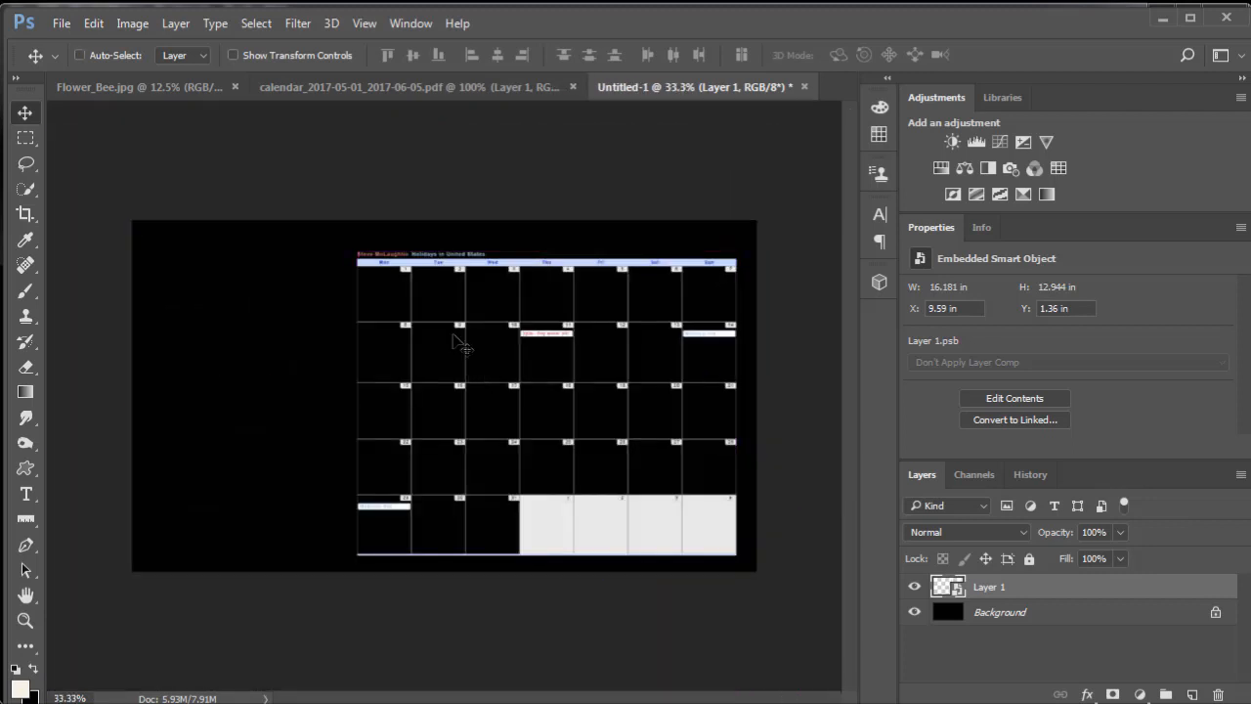
- Duplicate the Background layer of Flower_Bee.jpg and copy the duplicate into Untitled-1, accepting the color conversion
{"action": "left_click", "coordinate": [139, 90]}
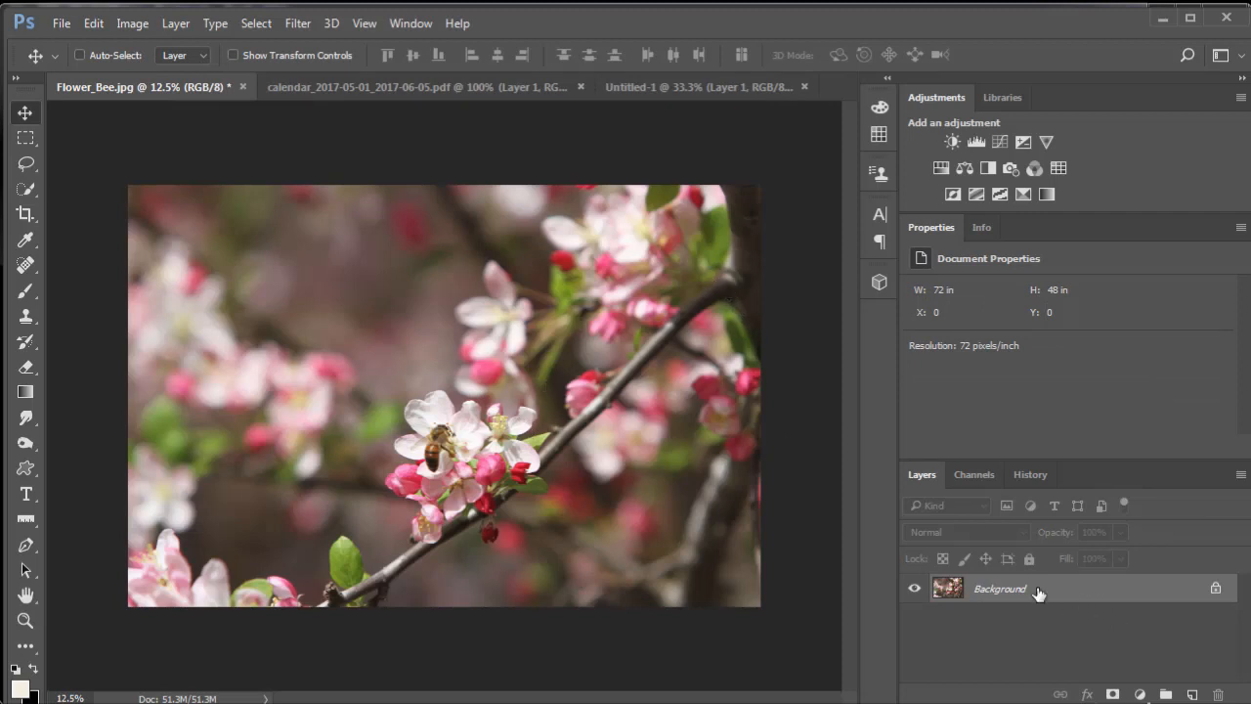
{"action": "key", "text": "ctrl+j"}
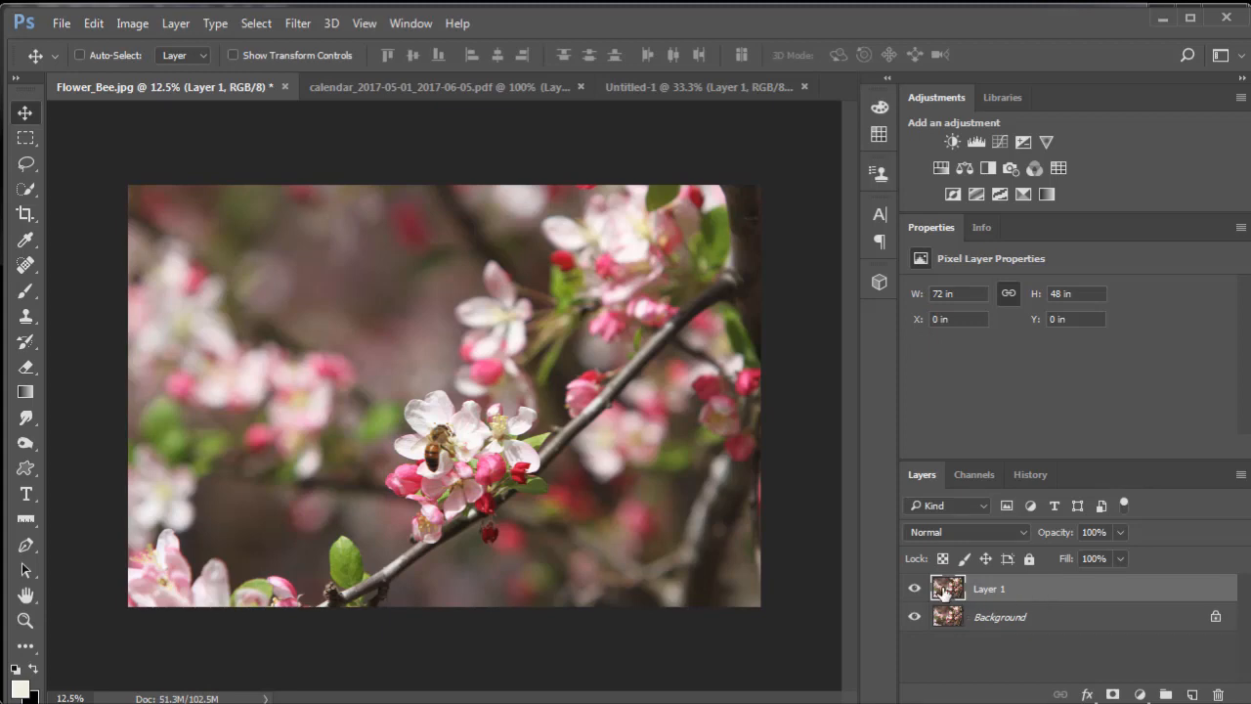
{"action": "left_click_drag", "start_coordinate": [944, 592], "coordinate": [280, 422]}
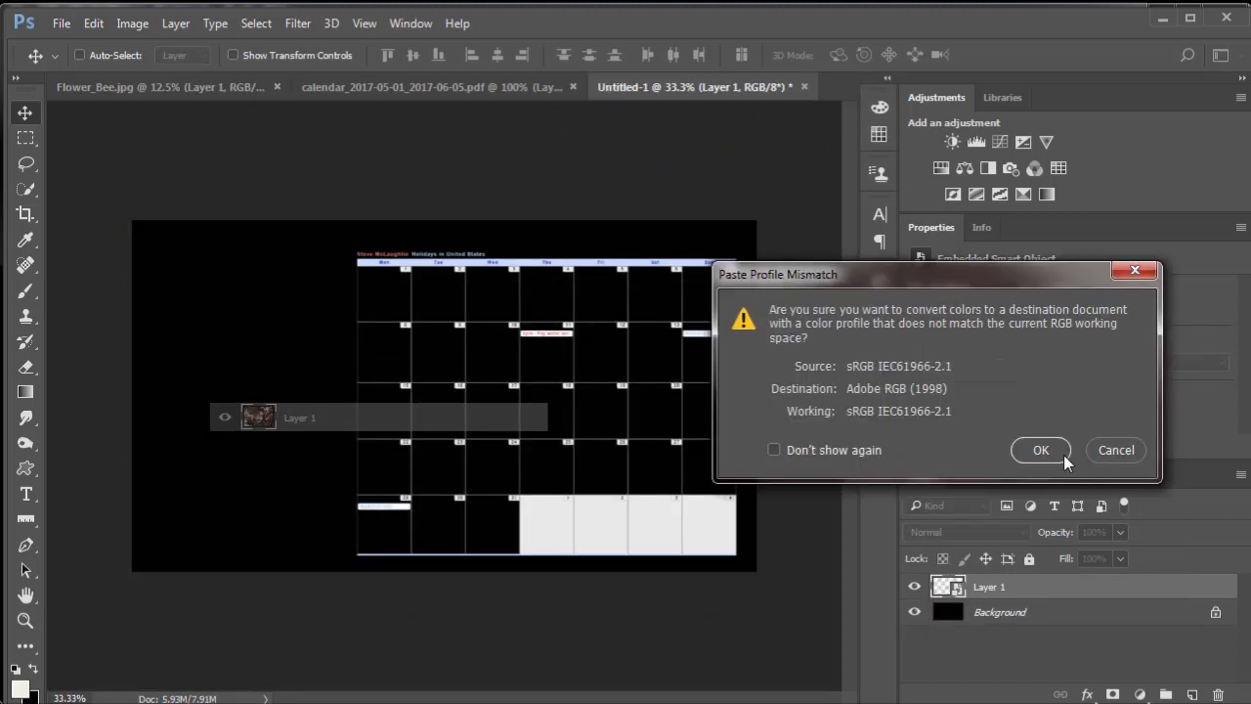
{"action": "left_click", "coordinate": [1039, 451]}
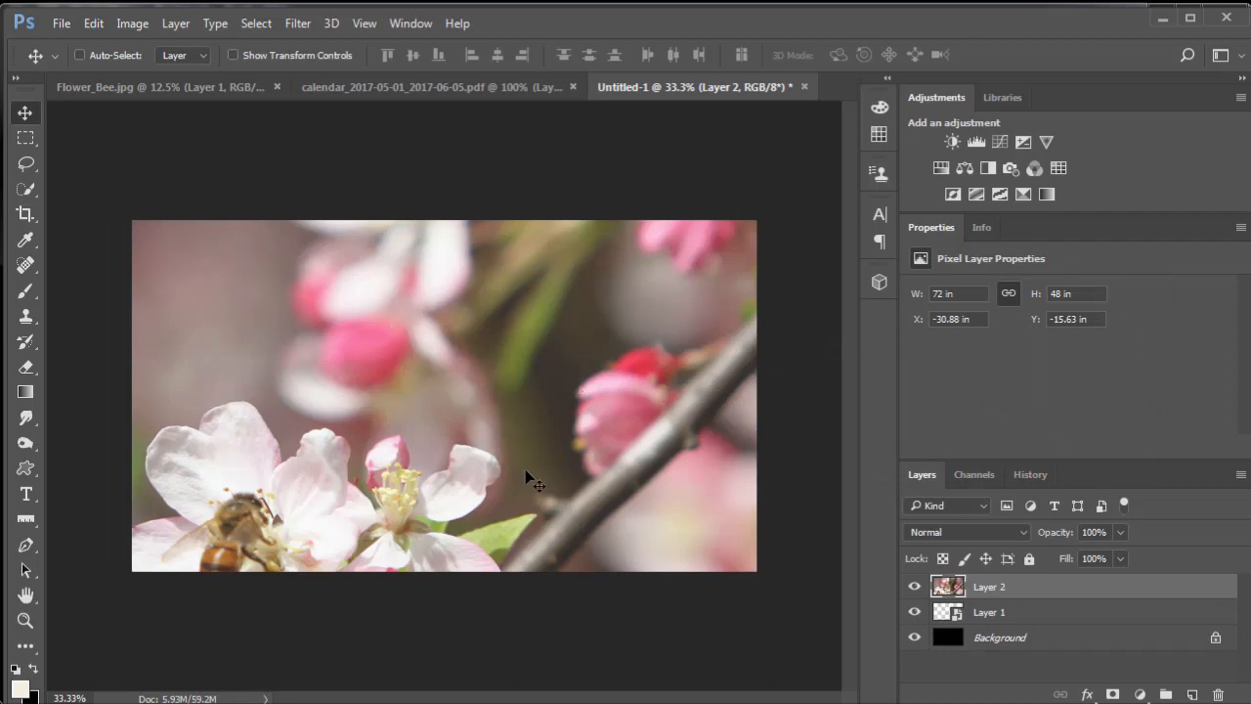
- Scale the flower photo to about 29% width and 31% height, aligned with the canvas's left edge and spanning nearly its full height
{"action": "key", "text": "ctrl+t"}
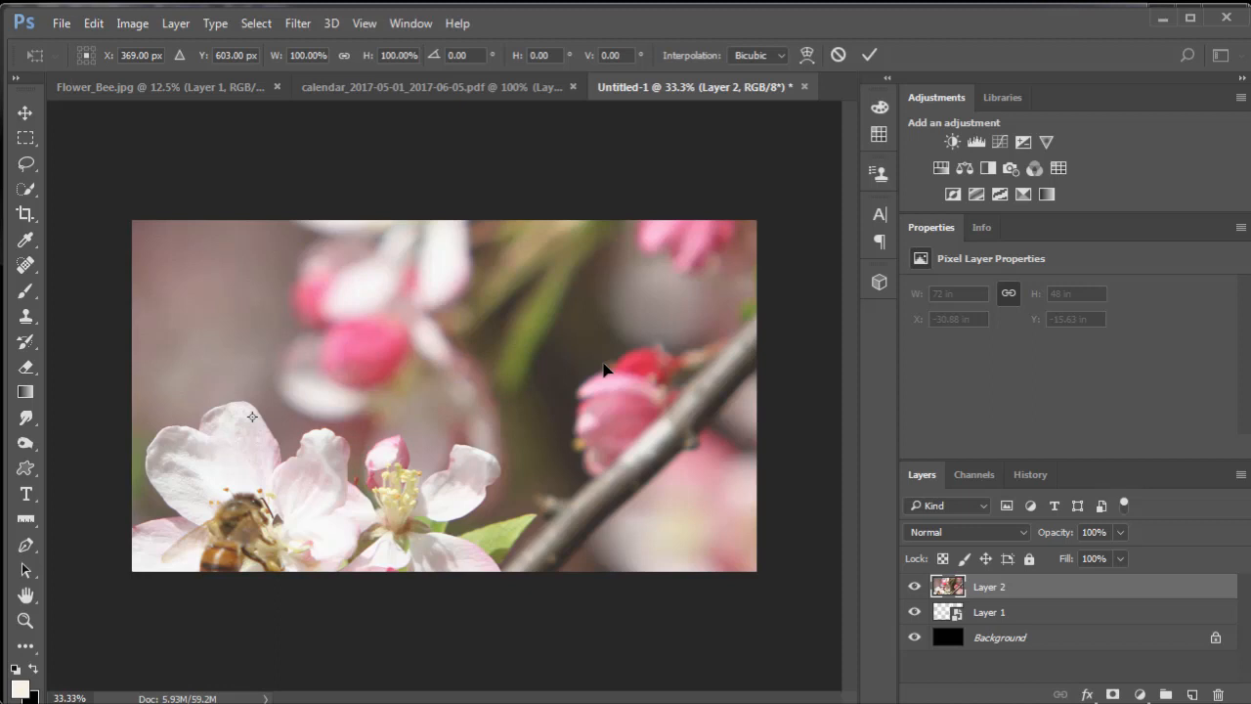
{"action": "key", "text": "ctrl+0"}
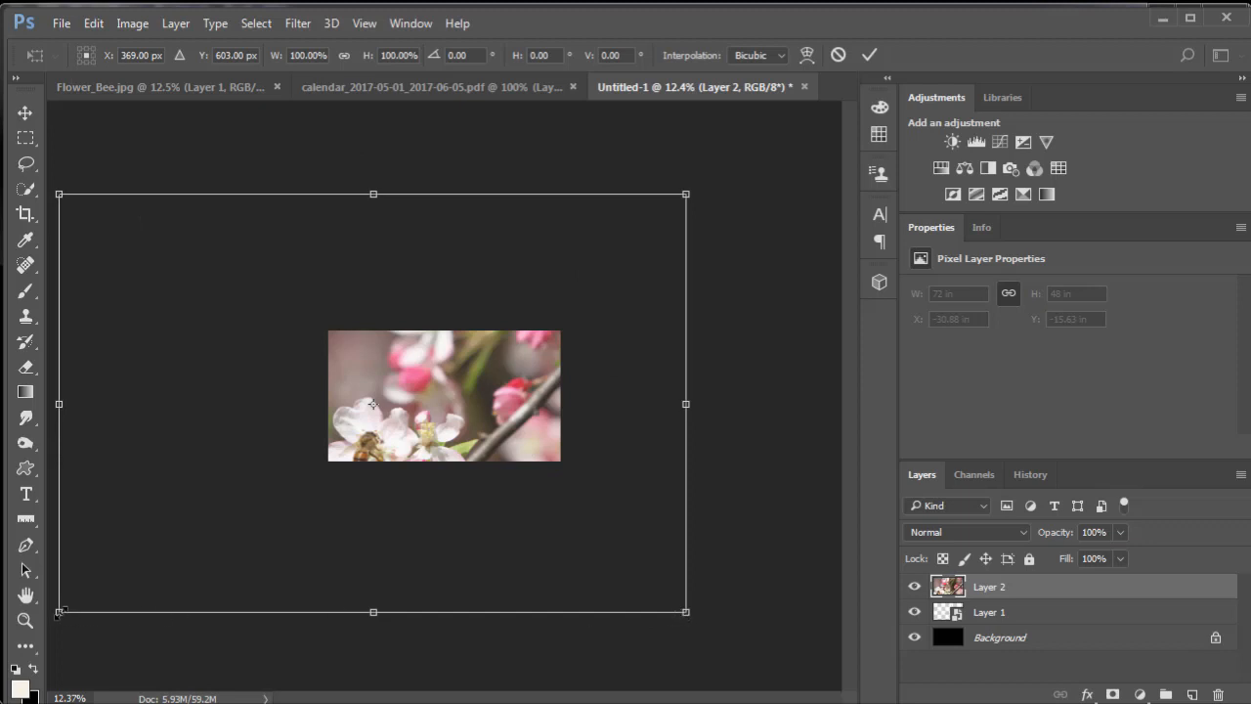
{"action": "left_click_drag", "start_coordinate": [59, 613], "coordinate": [423, 369]}
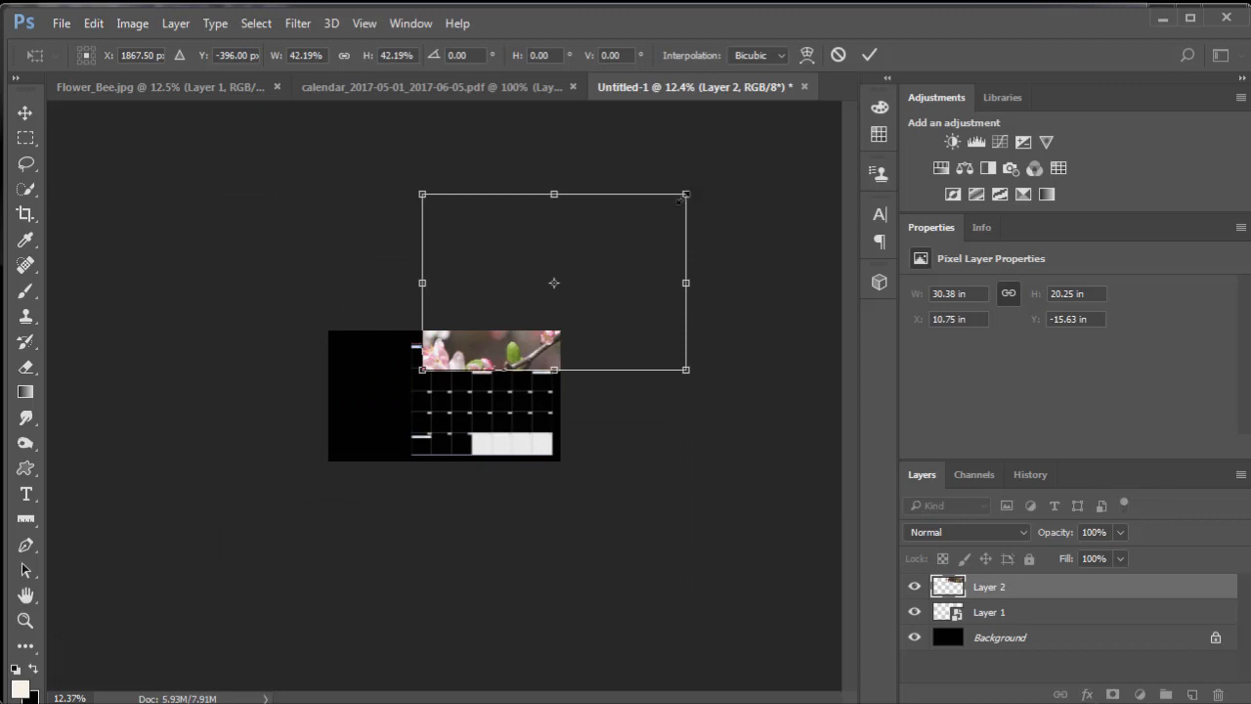
{"action": "left_click_drag", "start_coordinate": [682, 198], "coordinate": [591, 260]}
{"action": "left_click_drag", "start_coordinate": [481, 361], "coordinate": [387, 444]}
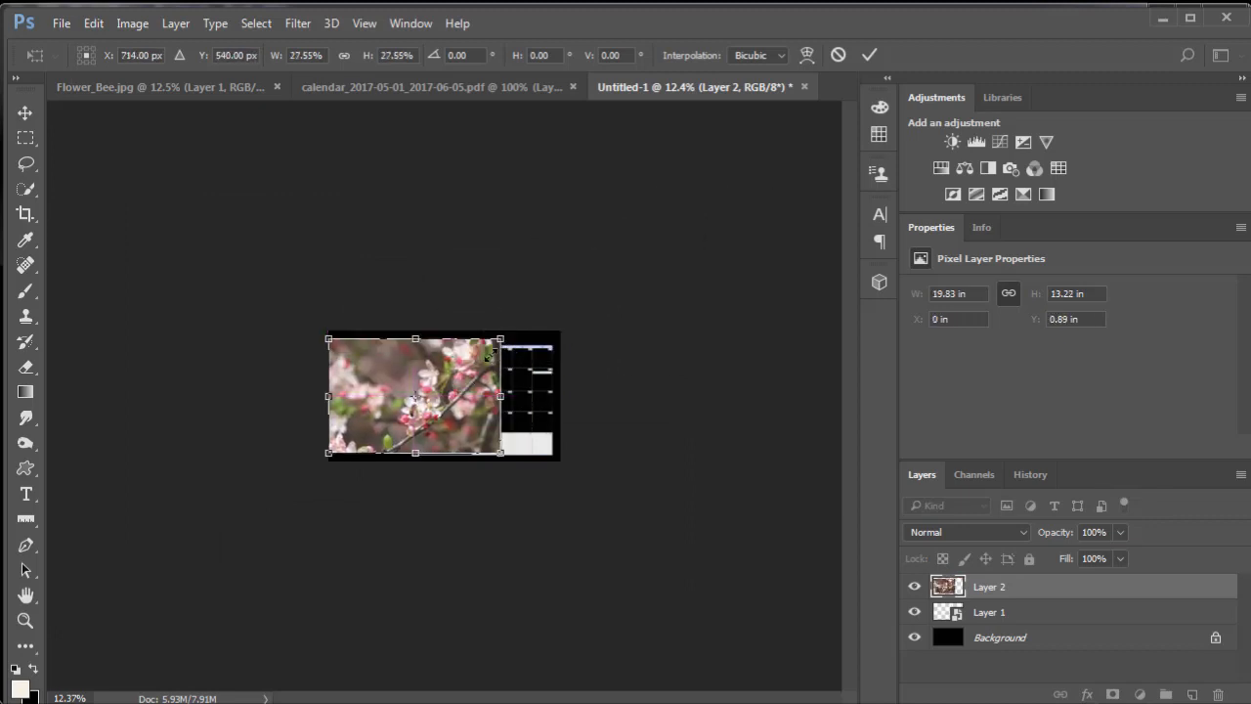
{"action": "left_click_drag", "start_coordinate": [489, 354], "coordinate": [509, 332]}
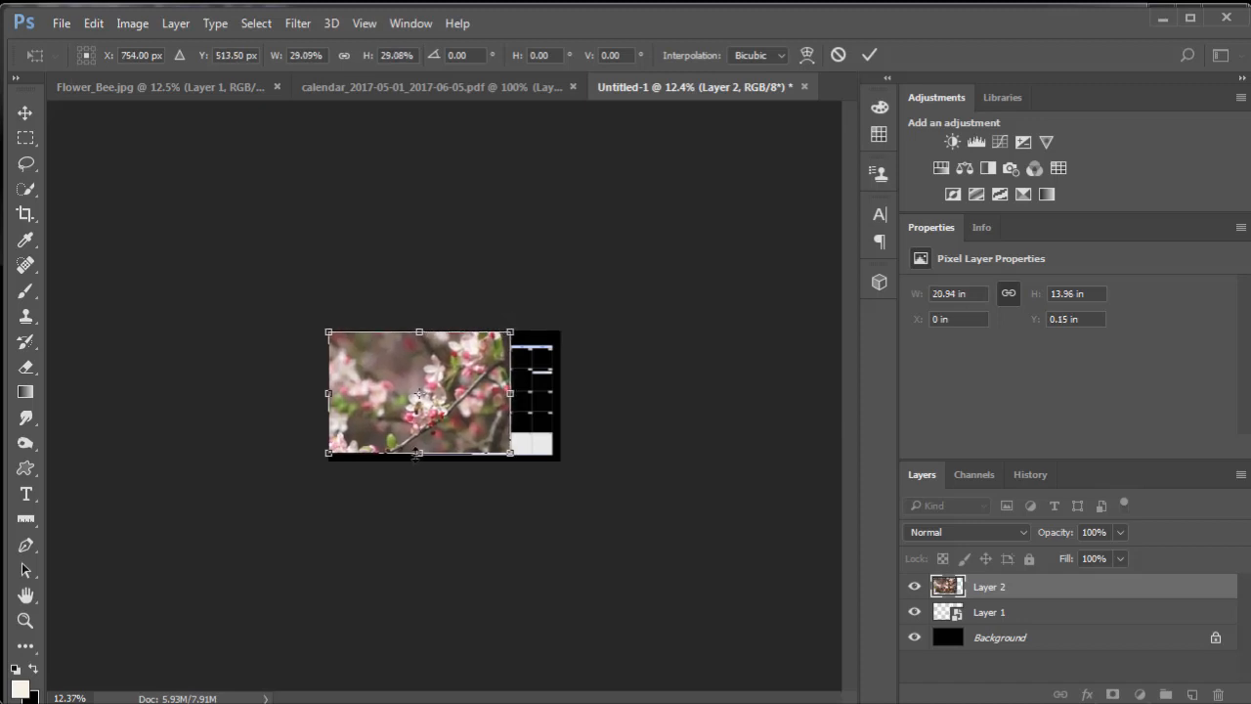
{"action": "left_click_drag", "start_coordinate": [418, 455], "coordinate": [419, 460]}
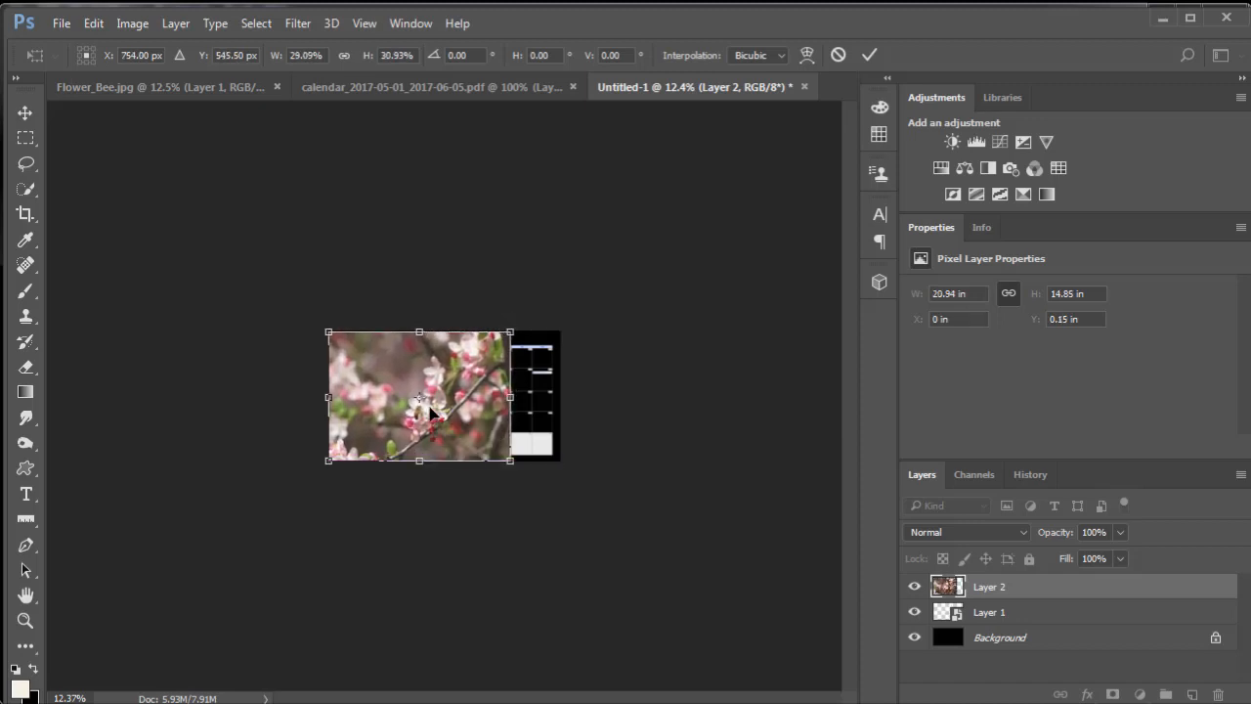
{"action": "key", "text": "Return"}
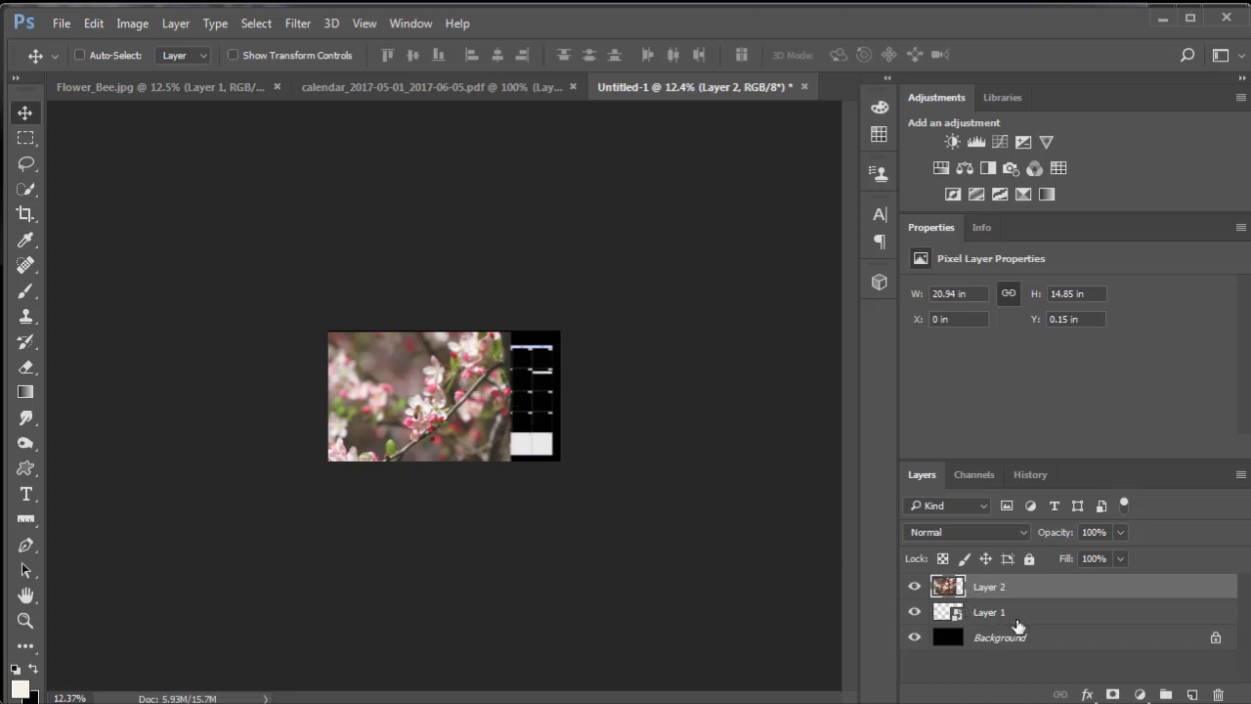
- Stack the calendar layer above the flower photo, then shift the photo left to an X position of about -2.9 in
{"action": "left_click_drag", "start_coordinate": [1015, 616], "coordinate": [1020, 583]}
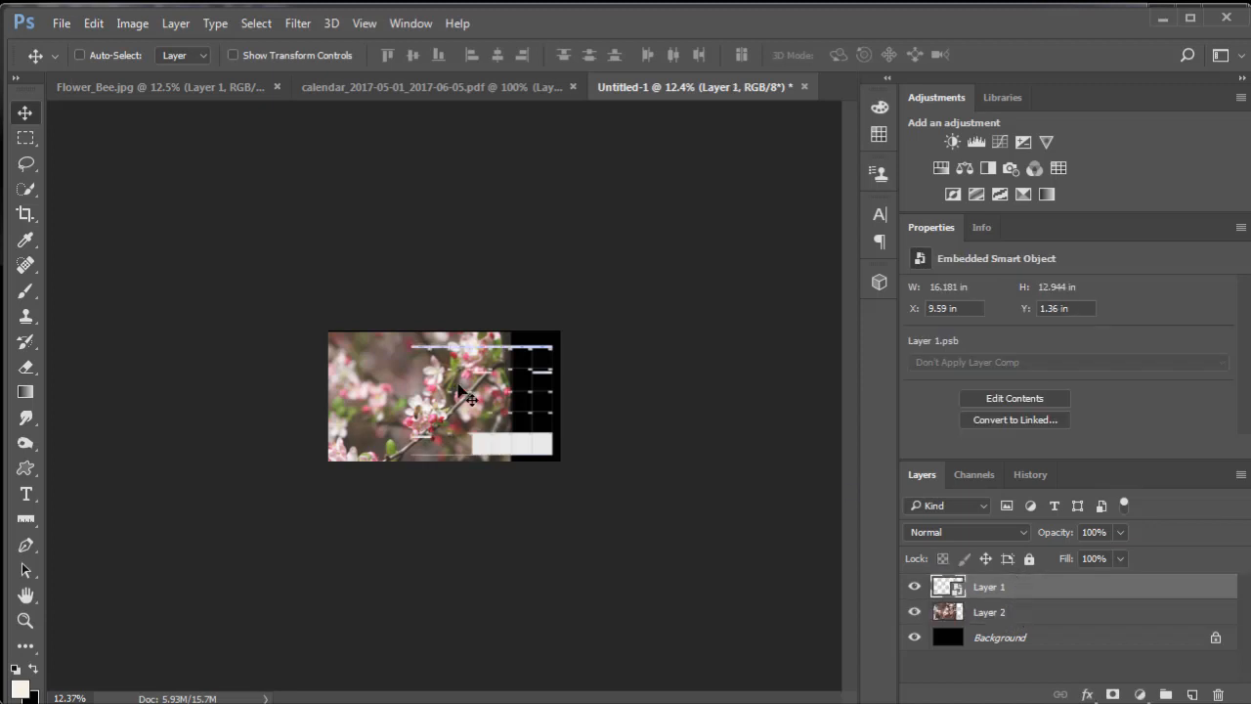
{"action": "key", "text": "ctrl"}
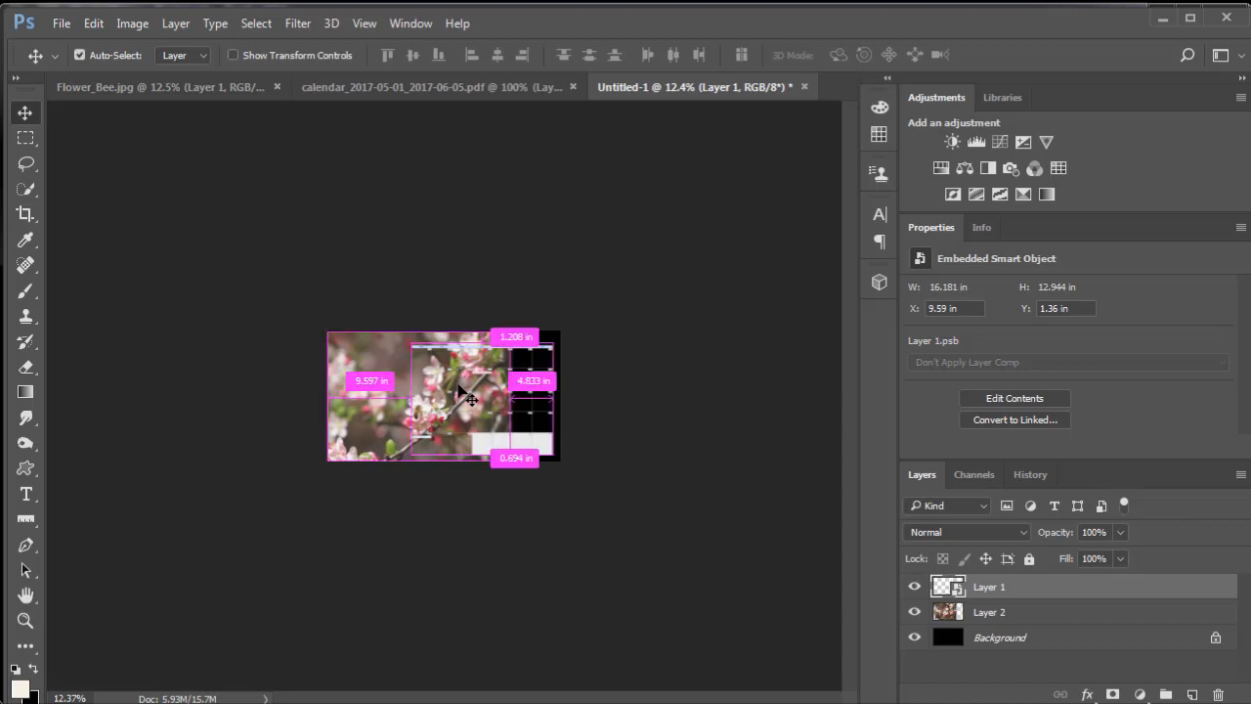
{"action": "scroll", "coordinate": [462, 392], "scroll_direction": "up", "scroll_amount": 5}
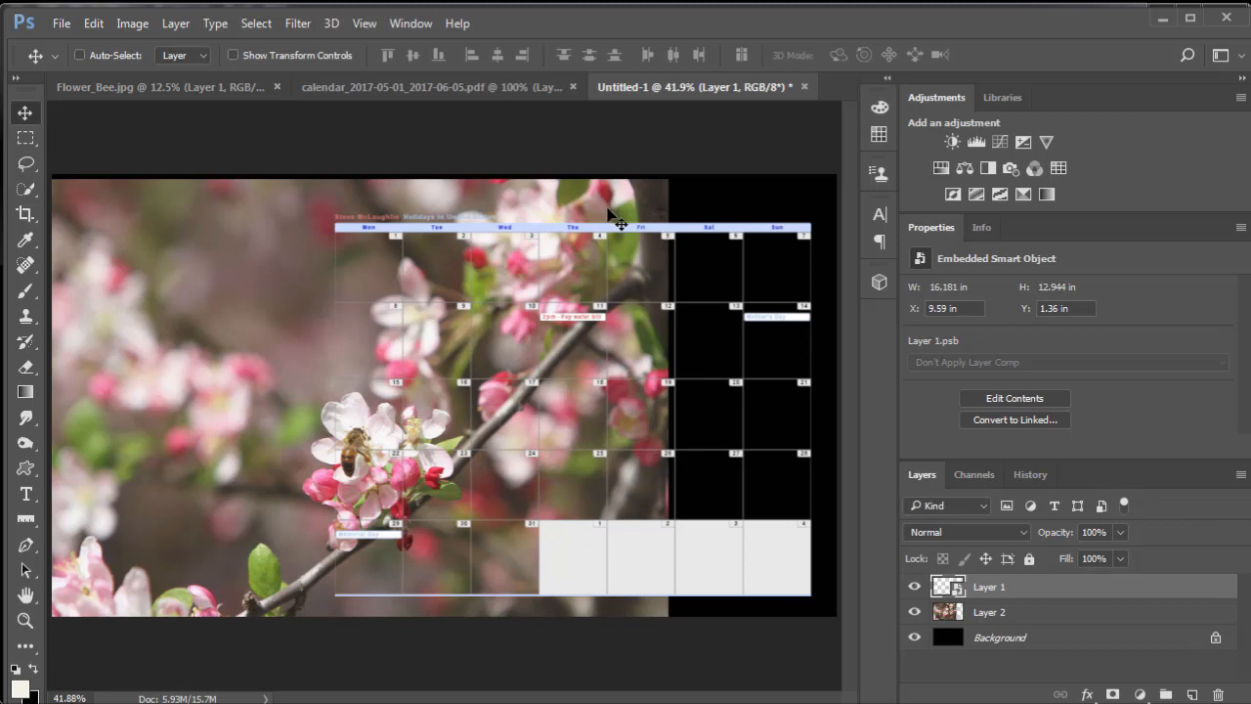
{"action": "left_click", "coordinate": [953, 612]}
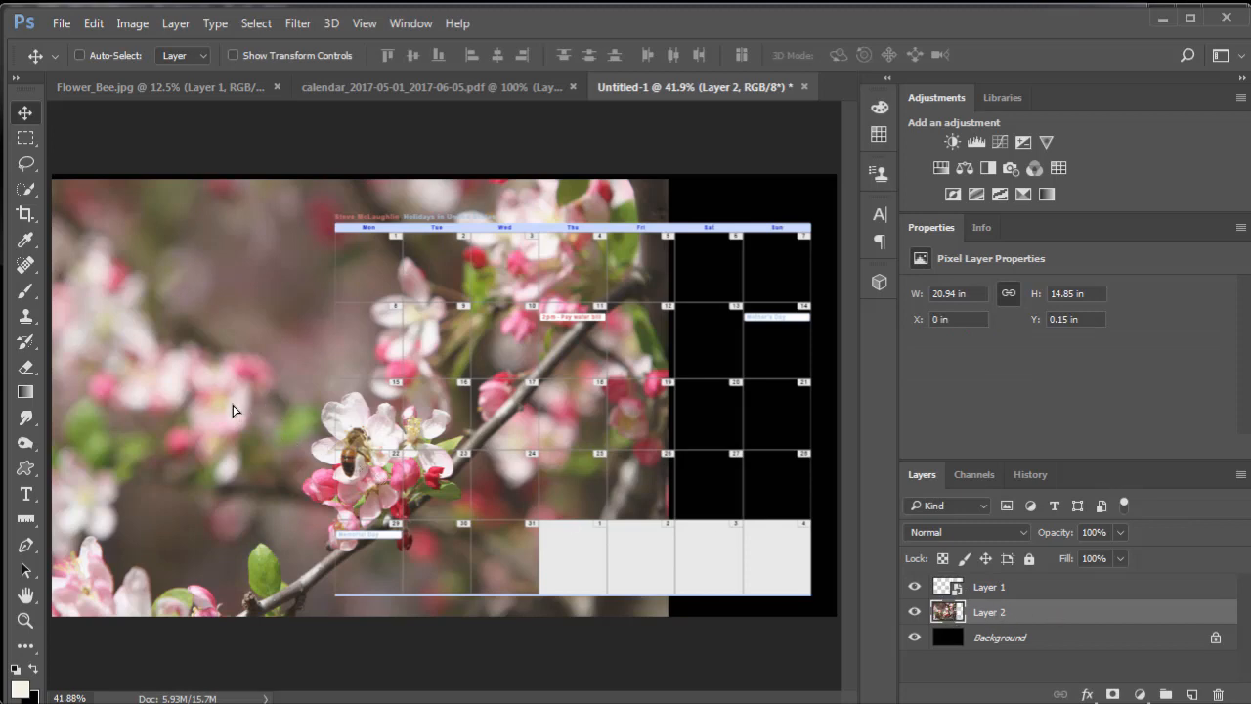
{"action": "left_click_drag", "start_coordinate": [233, 410], "coordinate": [179, 407]}
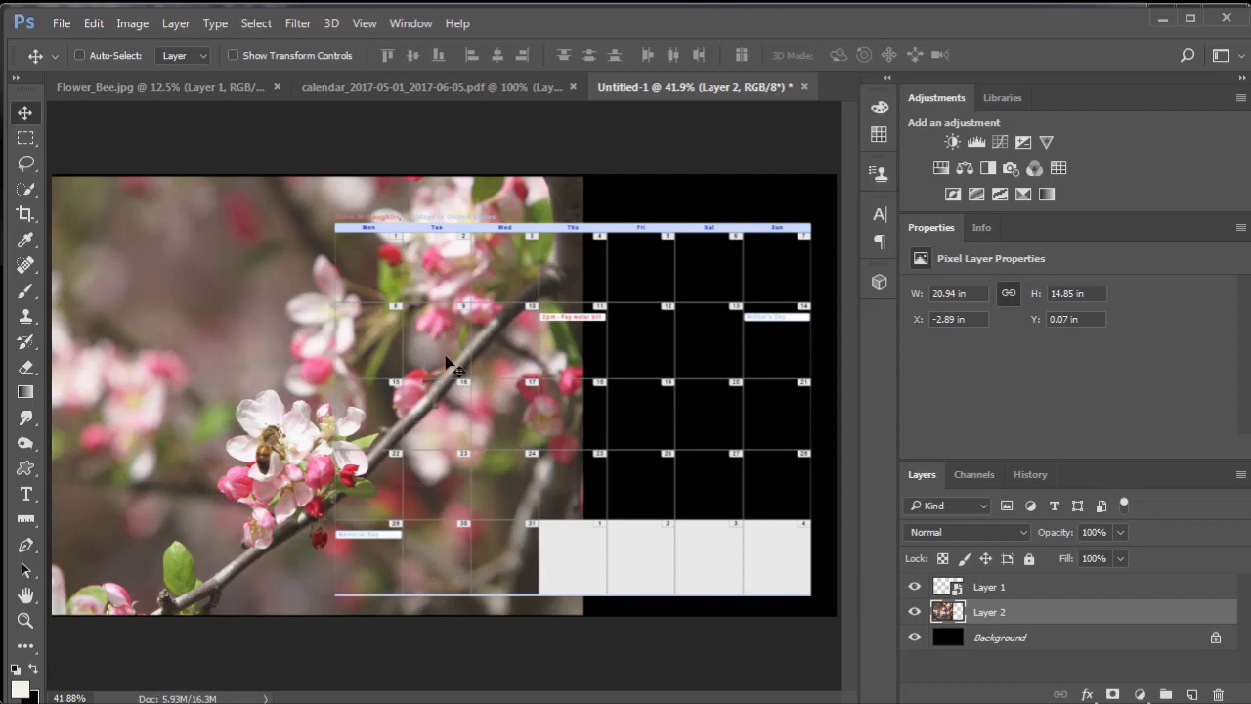
- Add an empty layer above the photo and prepare a Foreground to Transparent linear gradient with the default black foreground color
{"action": "left_click", "coordinate": [1193, 696]}
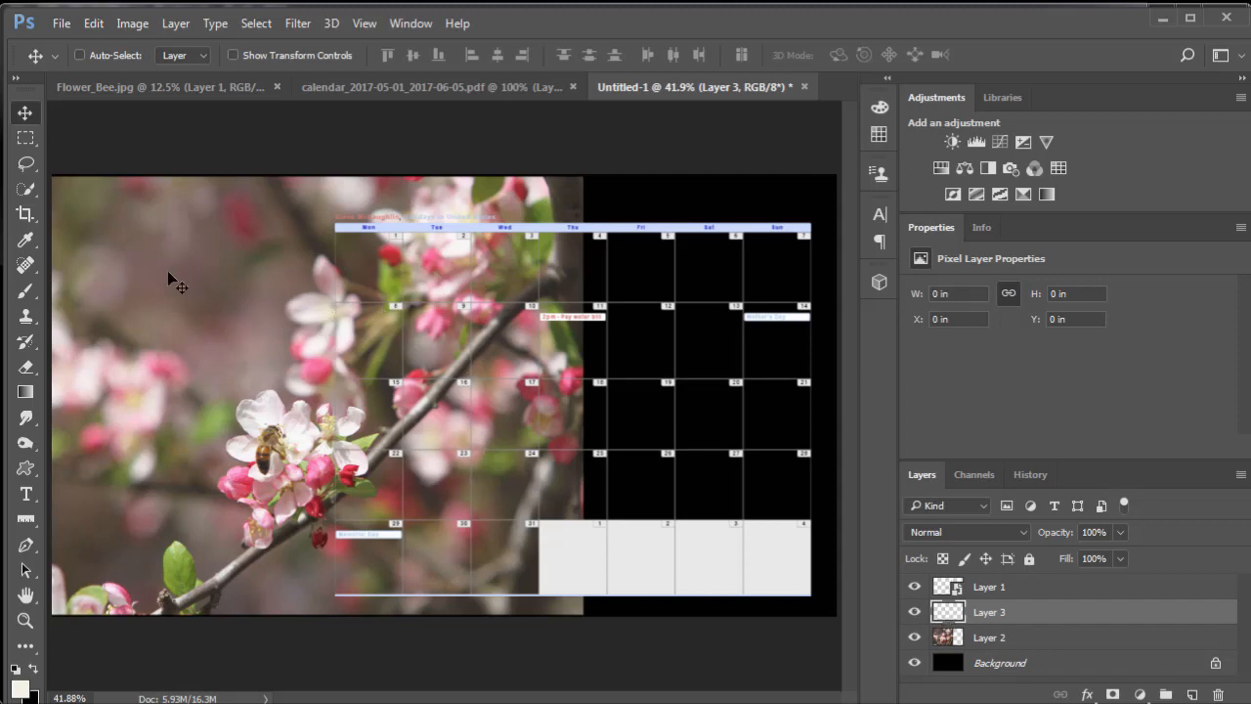
{"action": "left_click", "coordinate": [27, 392]}
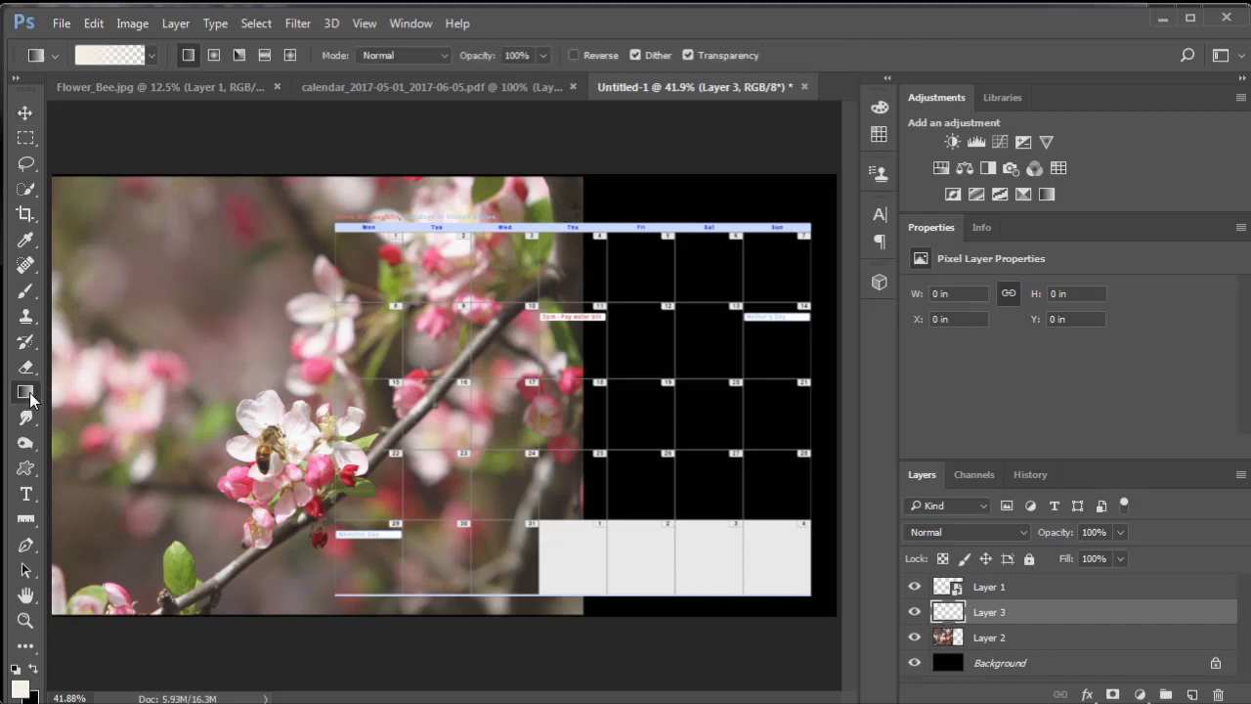
{"action": "left_click", "coordinate": [108, 59]}
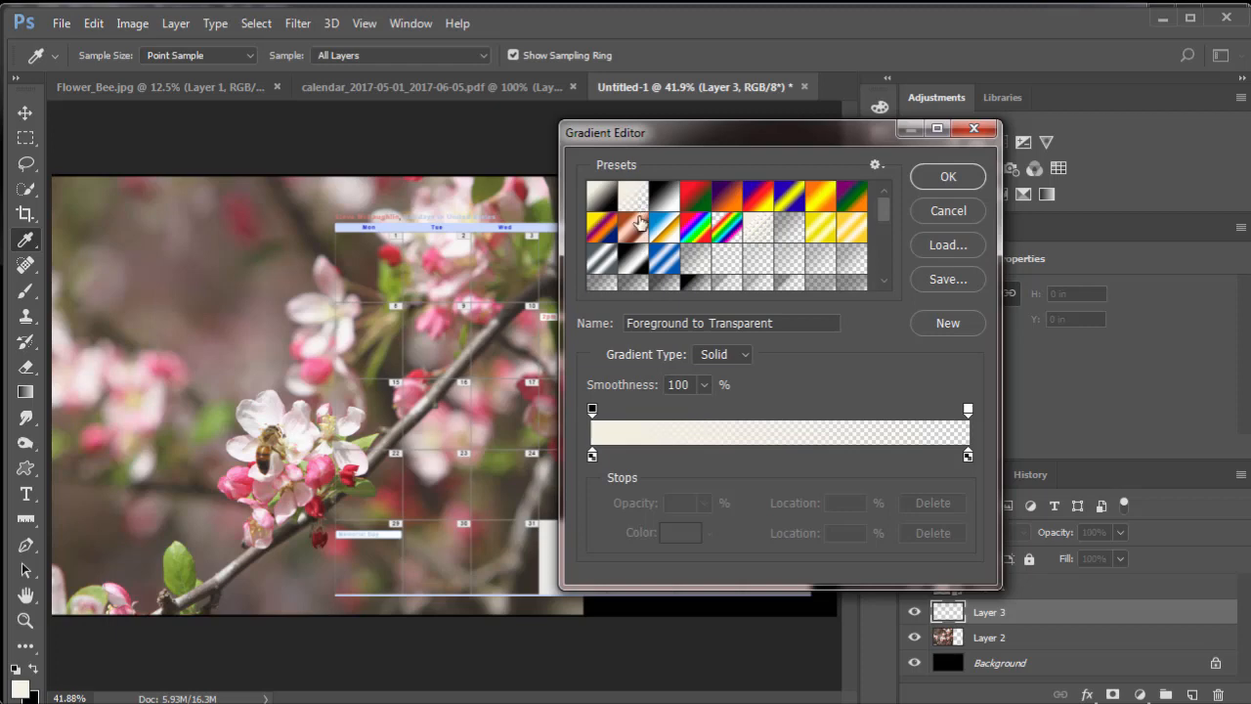
{"action": "left_click", "coordinate": [948, 176]}
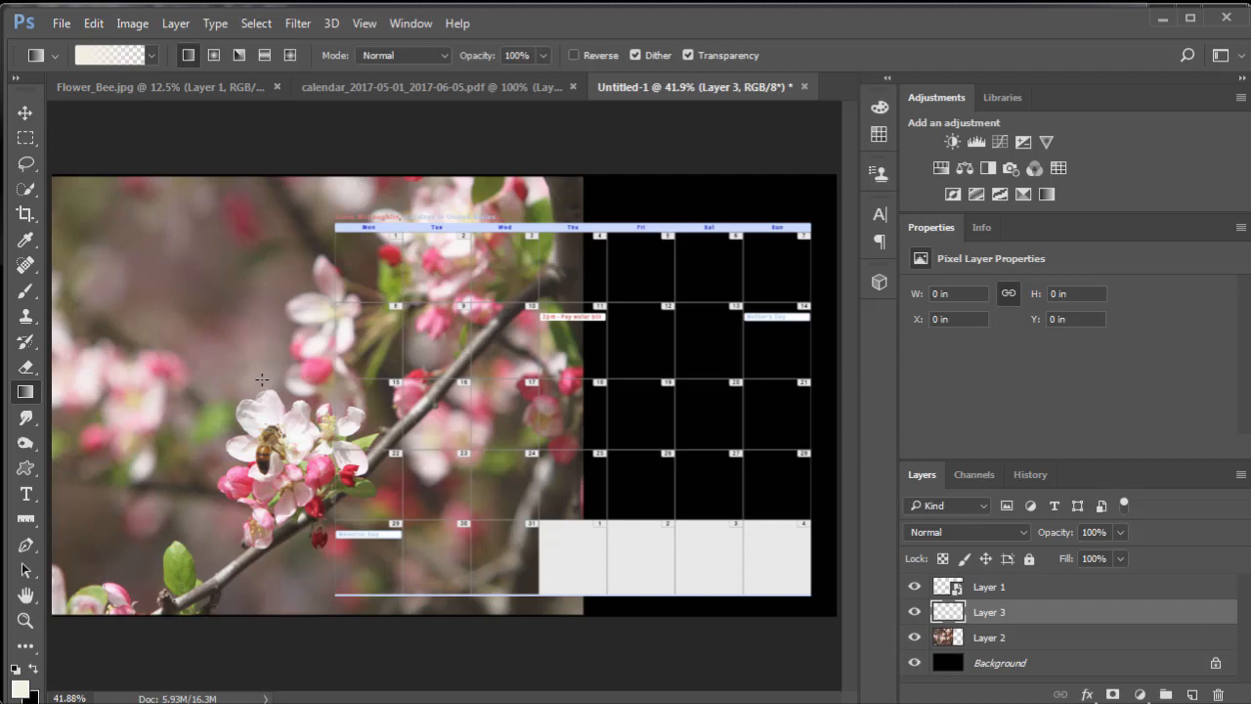
{"action": "key", "text": "d"}
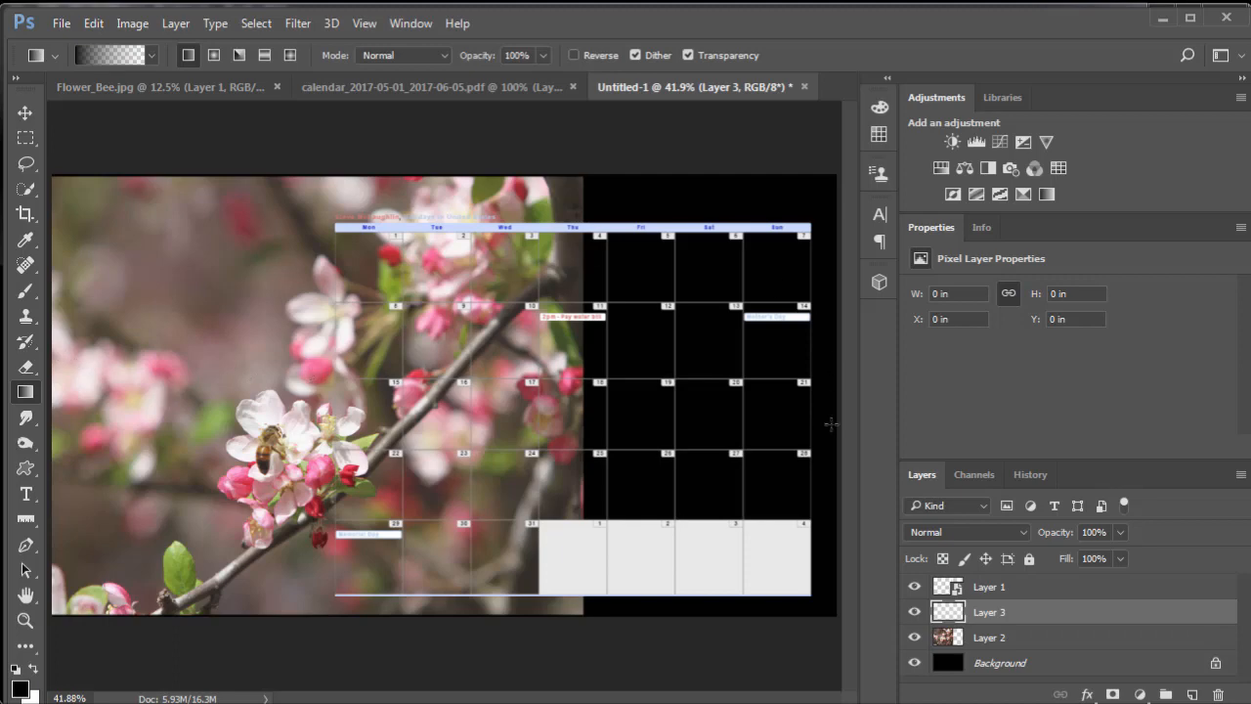
- Rename the new empty layer as Shadows
{"action": "double_click", "coordinate": [995, 614]}
{"action": "type", "text": "Shadows"}
{"action": "key", "text": "Return"}
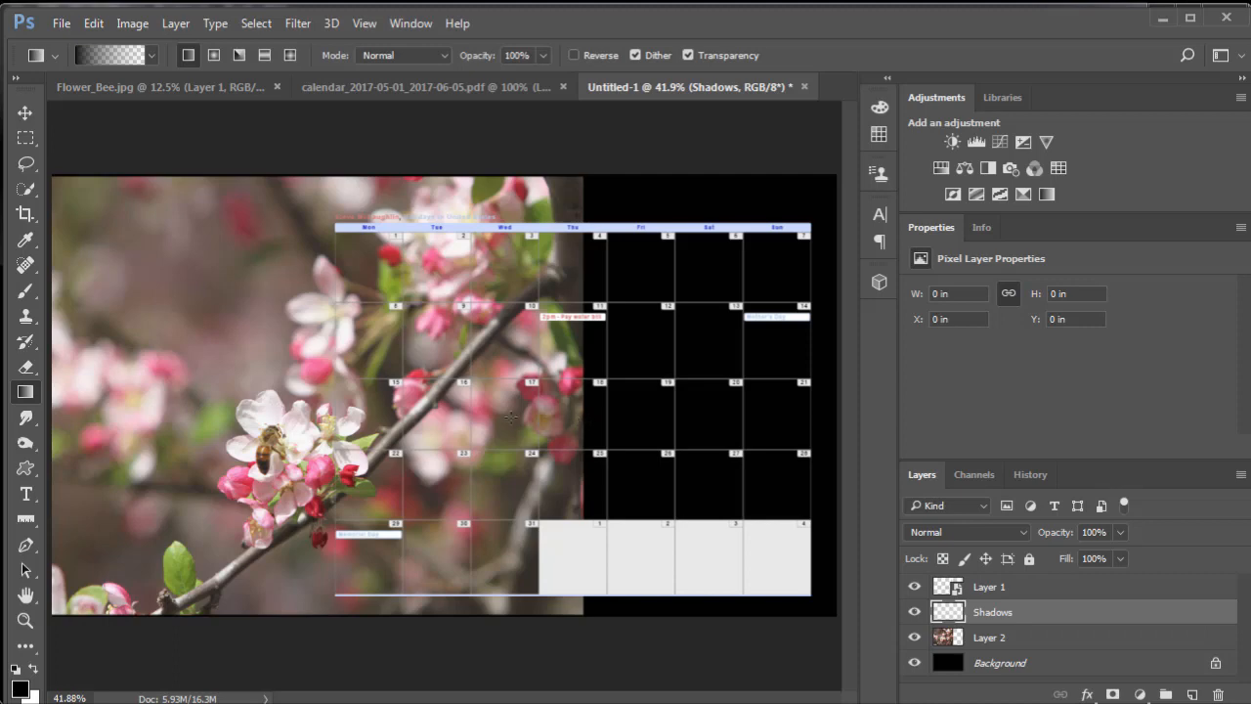
- Draw black-to-transparent gradients on the Shadows layer, fading the photo's right side behind the calendar and its left edge into black
{"action": "left_click_drag", "start_coordinate": [596, 420], "coordinate": [354, 426]}
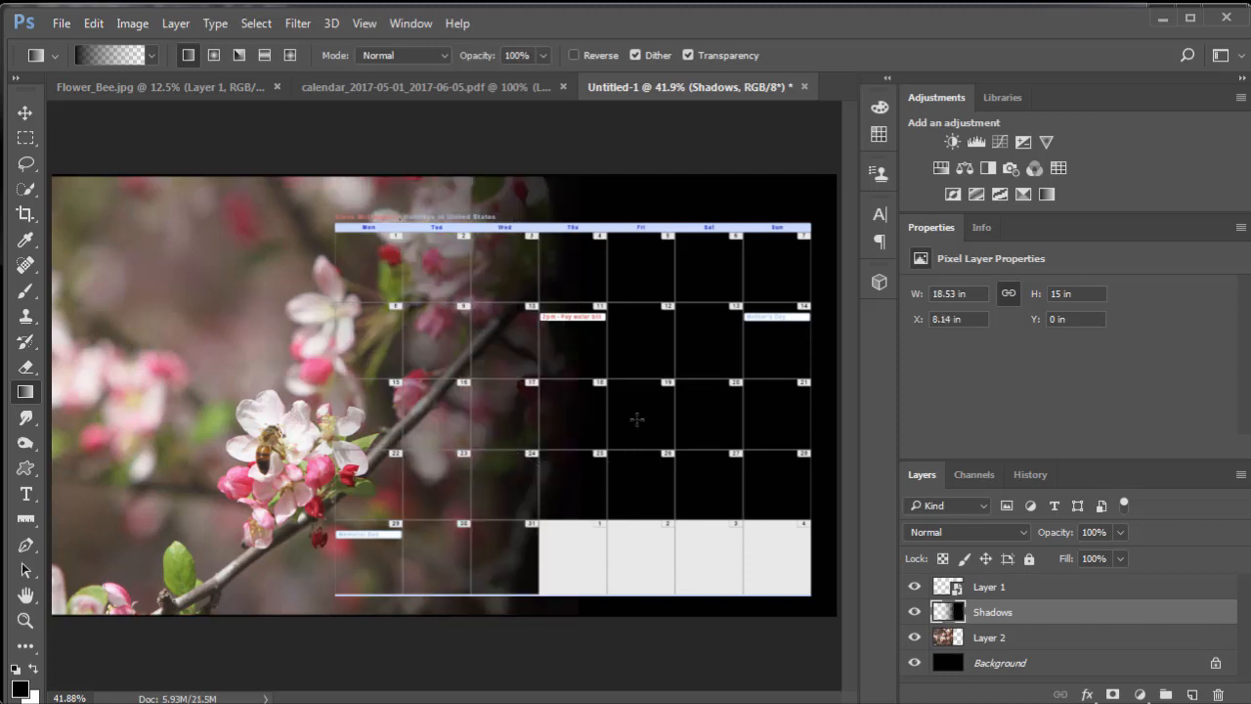
{"action": "left_click_drag", "start_coordinate": [622, 377], "coordinate": [354, 383]}
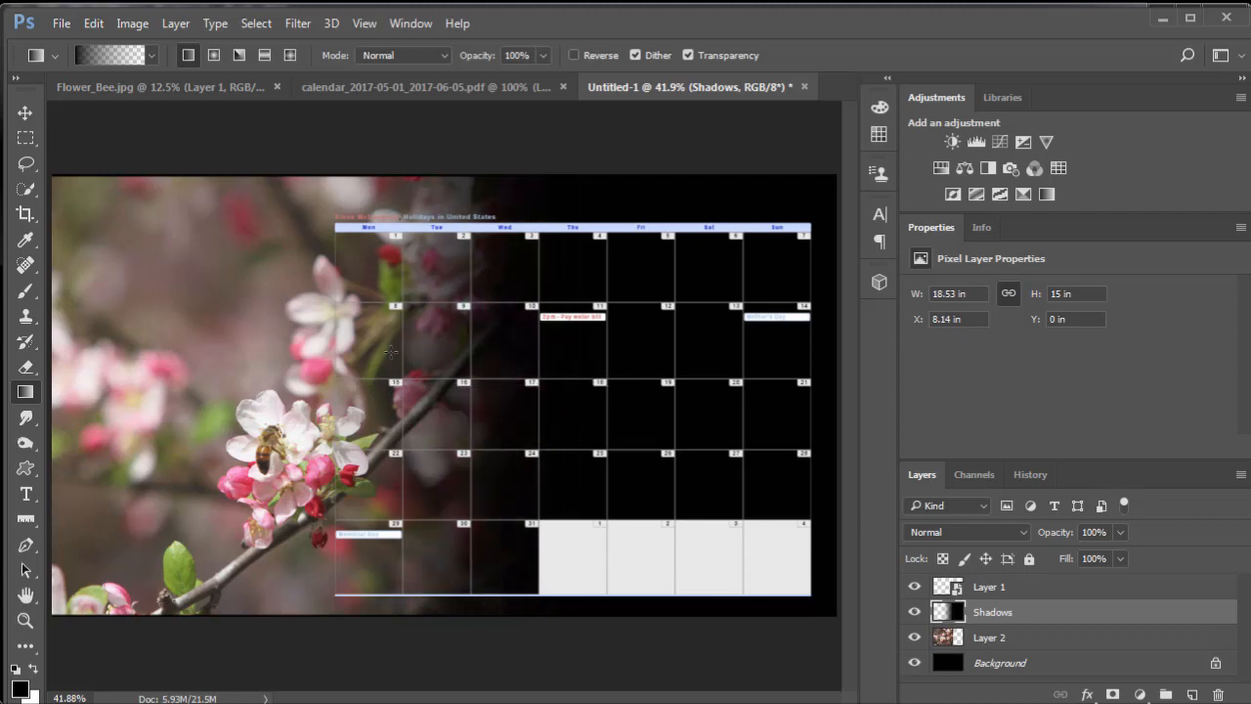
{"action": "left_click_drag", "start_coordinate": [328, 329], "coordinate": [497, 331]}
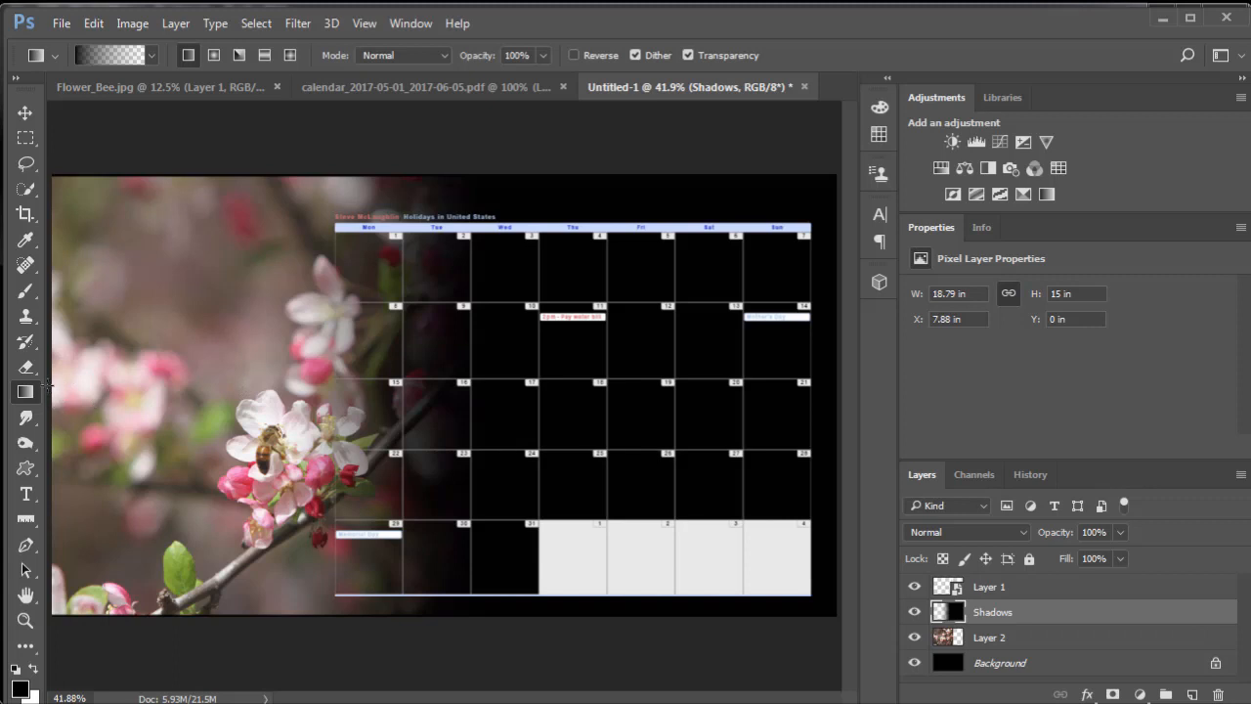
{"action": "left_click_drag", "start_coordinate": [47, 384], "coordinate": [156, 391]}
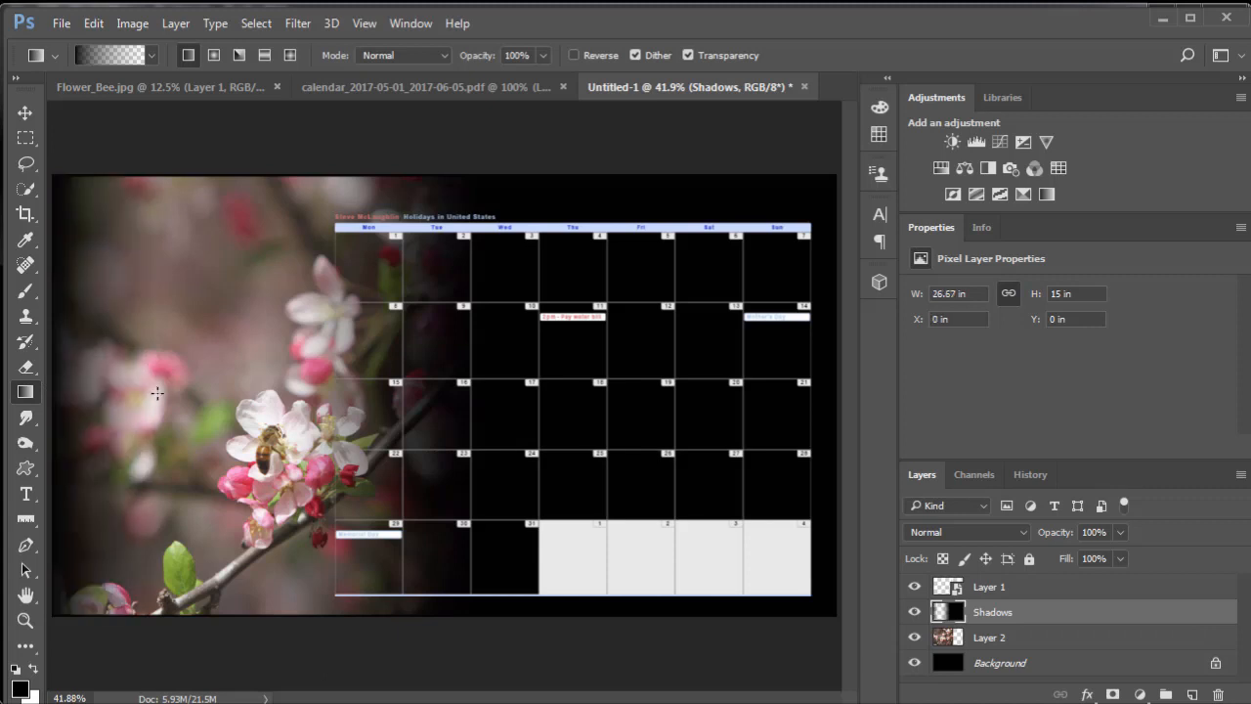
{"action": "left_click_drag", "start_coordinate": [60, 403], "coordinate": [156, 406]}
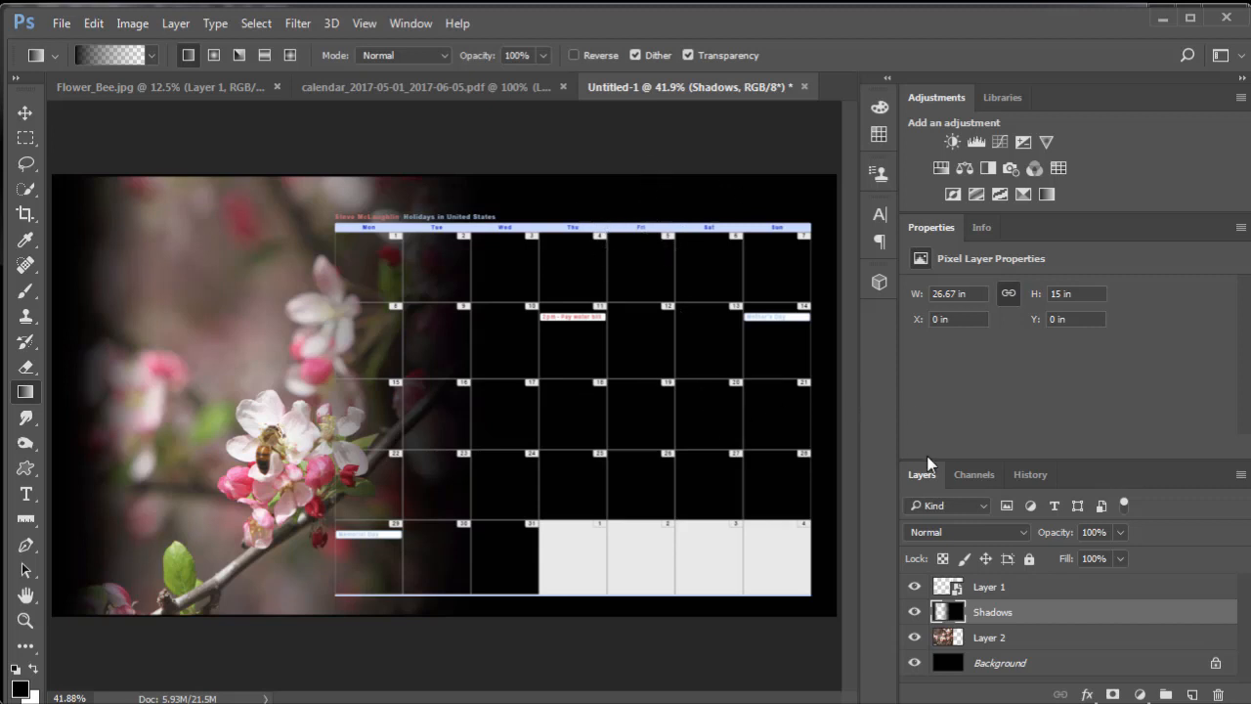
- Scale the calendar layer to about 162% width and 193% height, covering the canvas's full height and reaching its right edge
{"action": "left_click", "coordinate": [949, 590]}
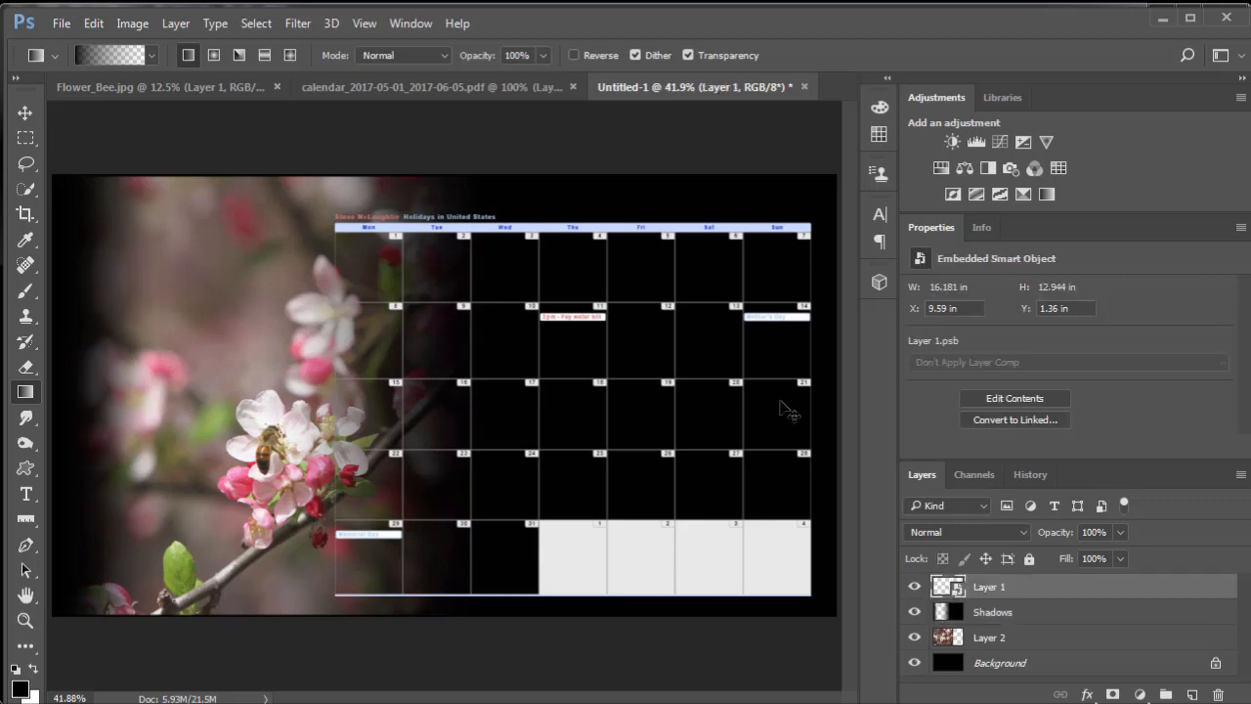
{"action": "key", "text": "ctrl+t"}
{"action": "left_click_drag", "start_coordinate": [809, 215], "coordinate": [838, 172]}
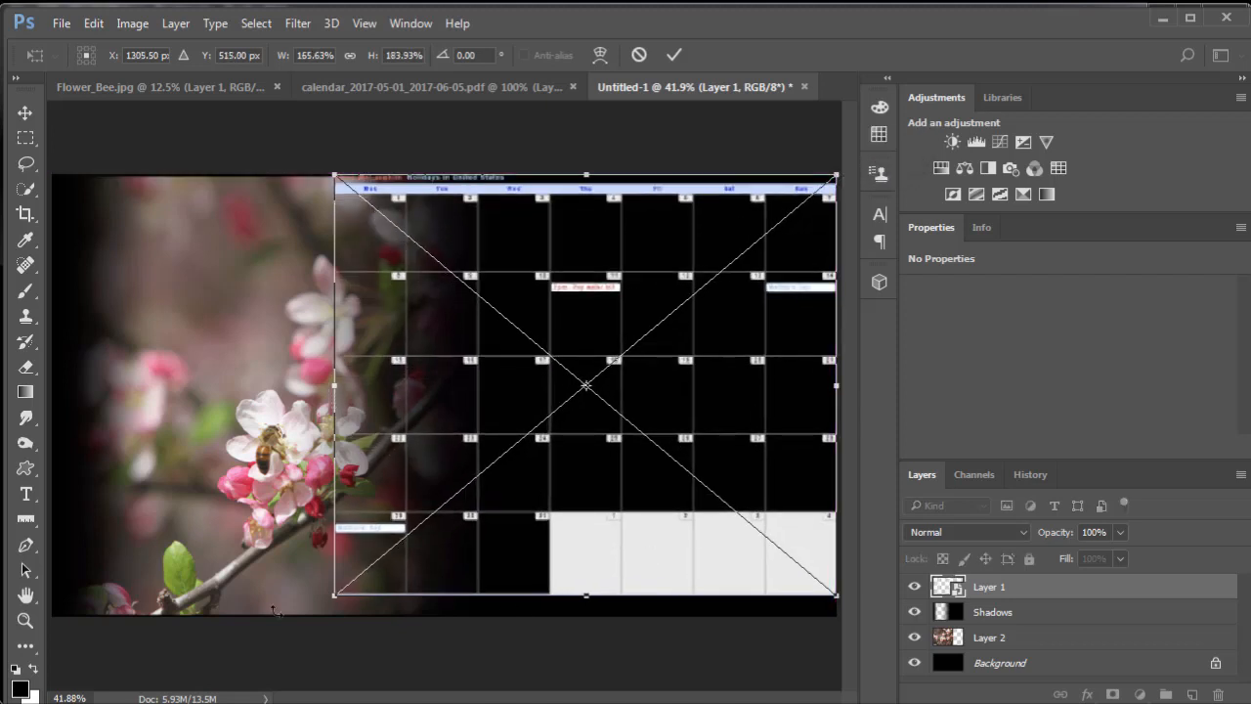
{"action": "left_click_drag", "start_coordinate": [328, 618], "coordinate": [324, 620]}
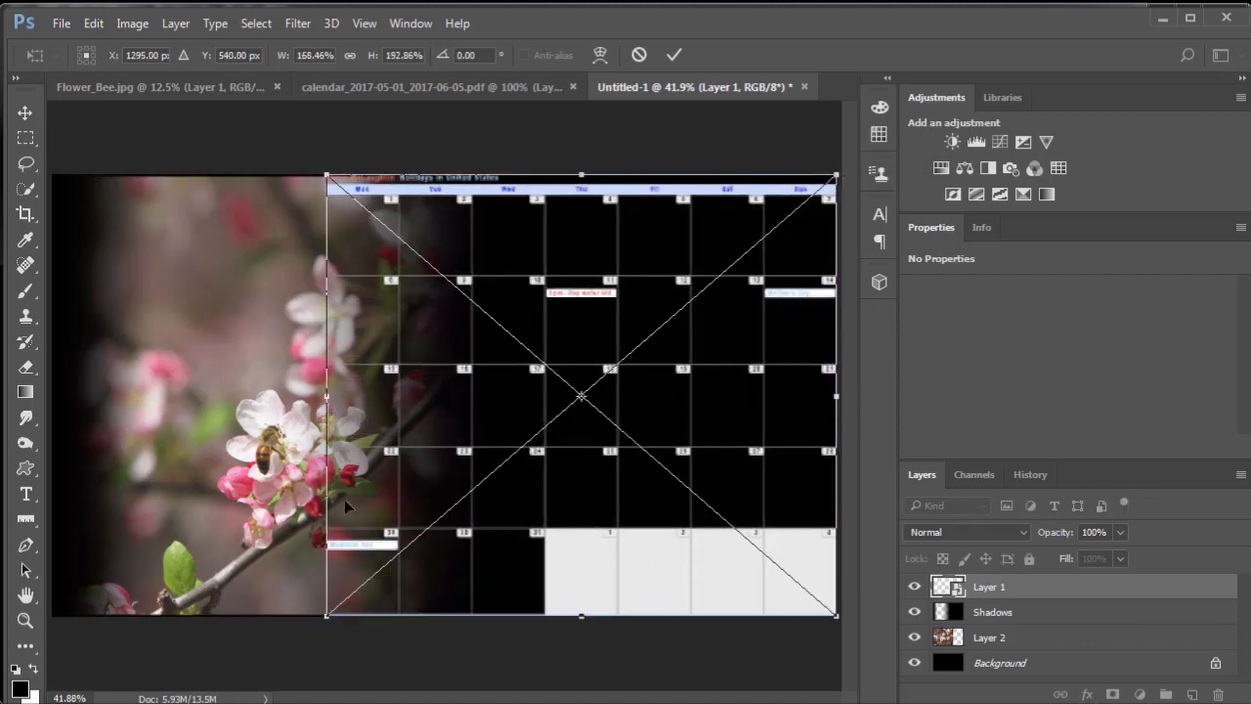
{"action": "left_click_drag", "start_coordinate": [327, 396], "coordinate": [345, 396]}
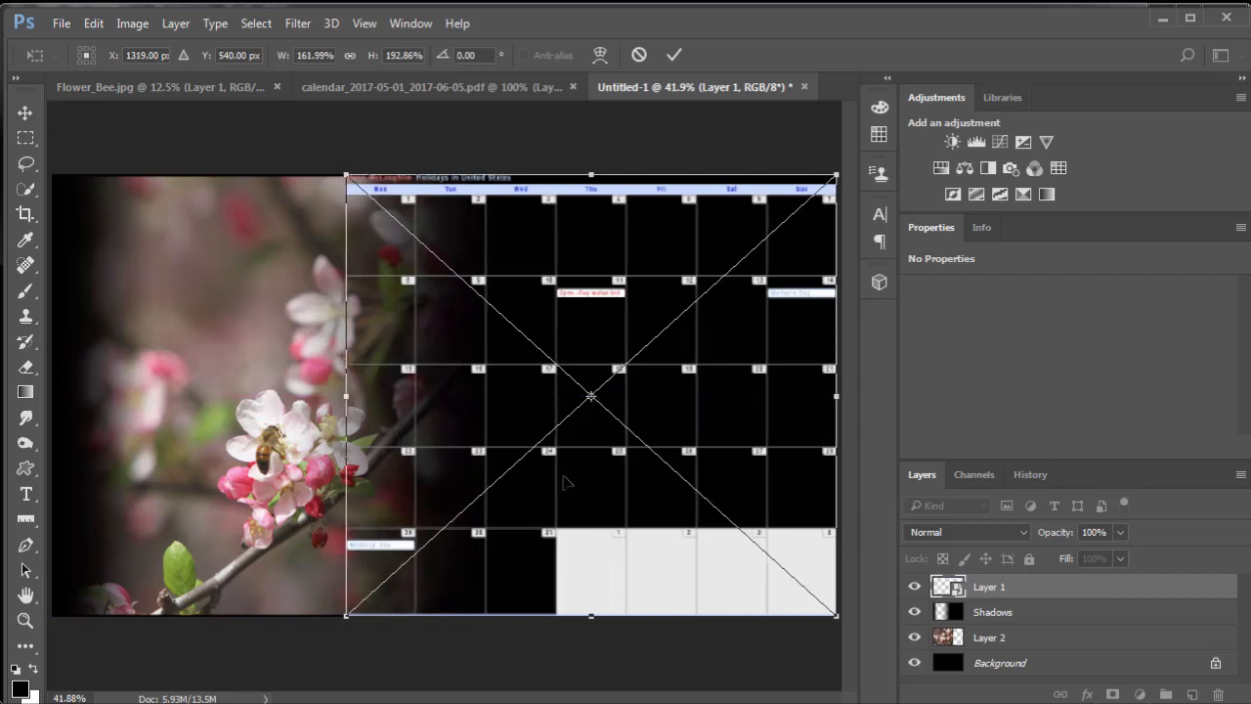
{"action": "key", "text": "Return"}
{"action": "key", "text": "g"}
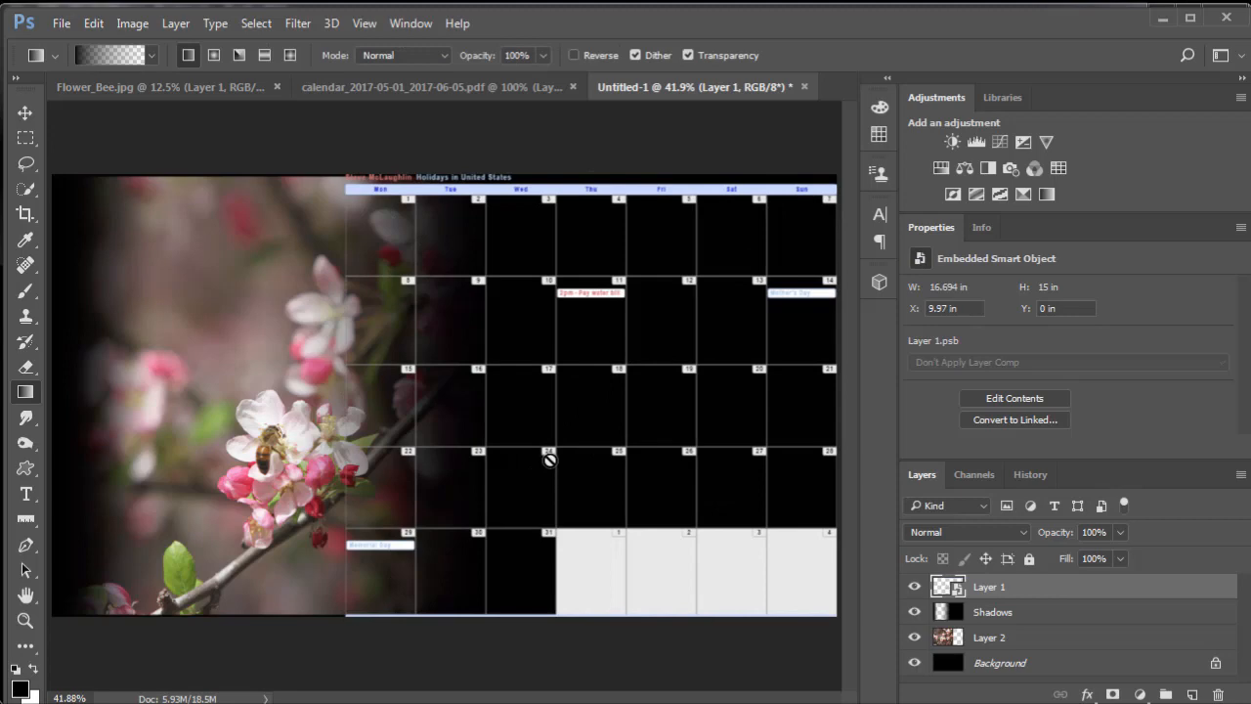
- Shrink the calendar layer to about 138% width and 165% height, keeping it in the canvas's upper-right corner, and apply the transformation
{"action": "scroll", "coordinate": [549, 460], "scroll_direction": "up", "scroll_amount": 1}
{"action": "scroll", "coordinate": [550, 460], "scroll_direction": "up", "scroll_amount": 1}
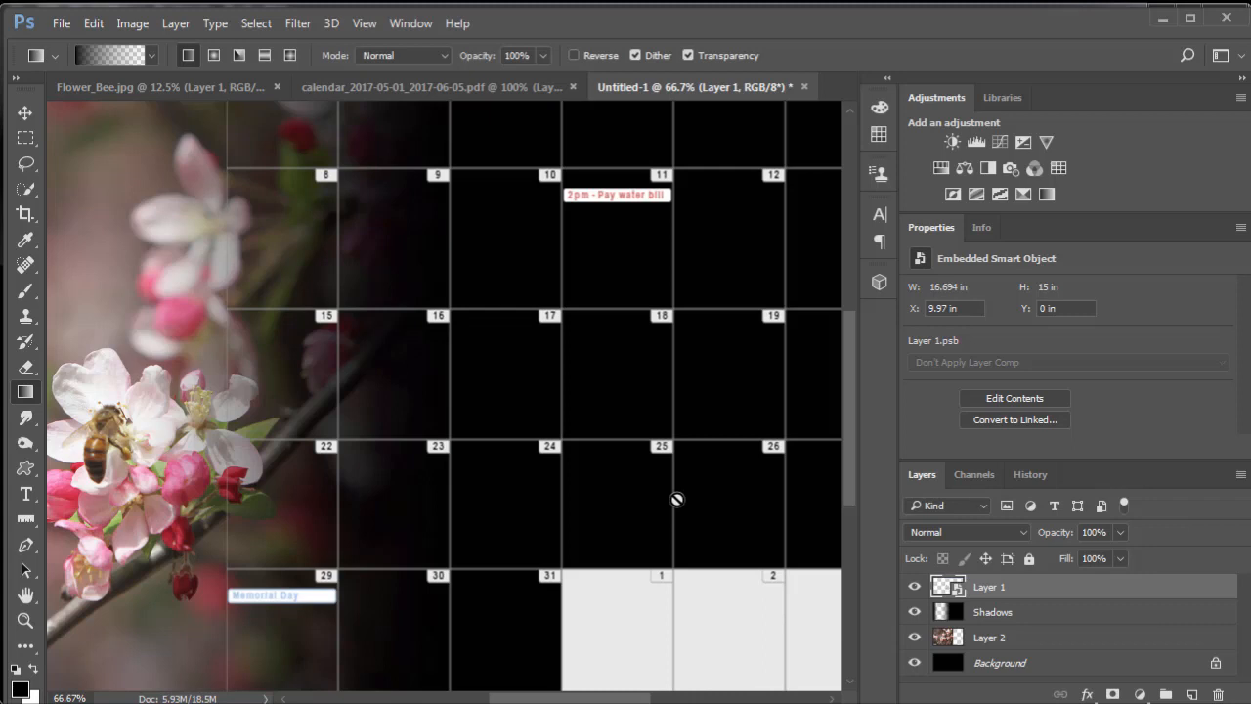
{"action": "key", "text": "ctrl+0"}
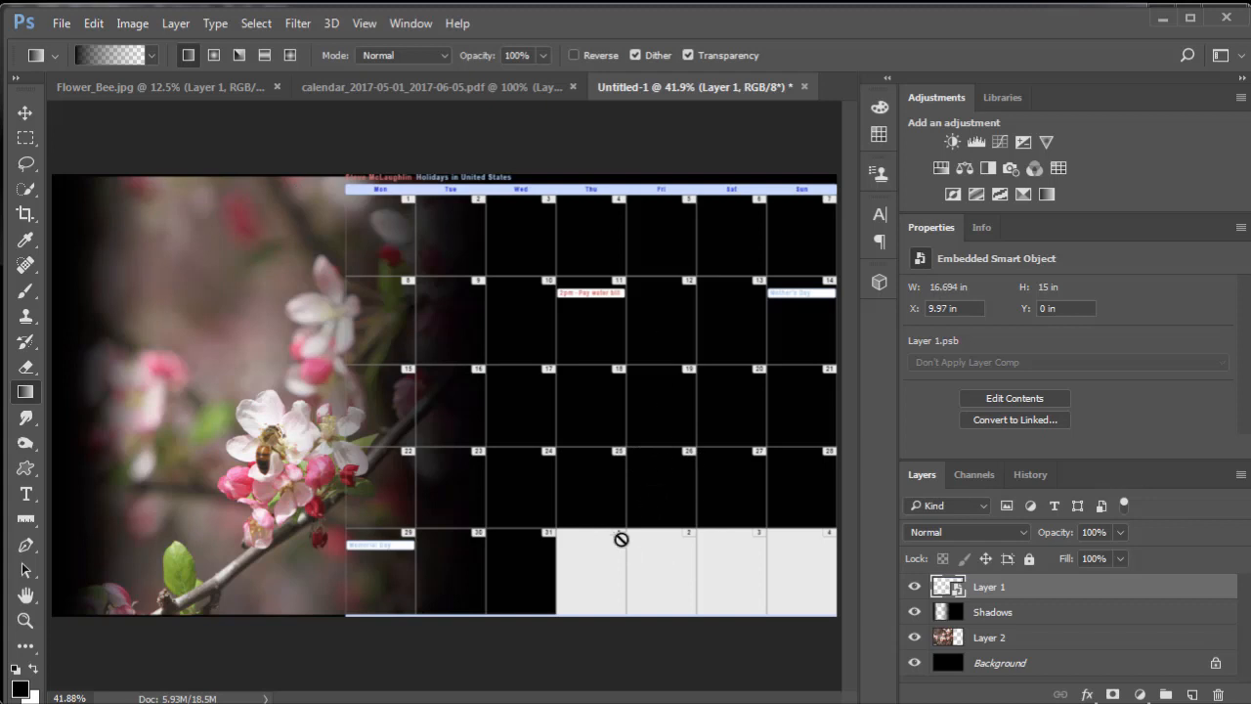
{"action": "key", "text": "ctrl+t"}
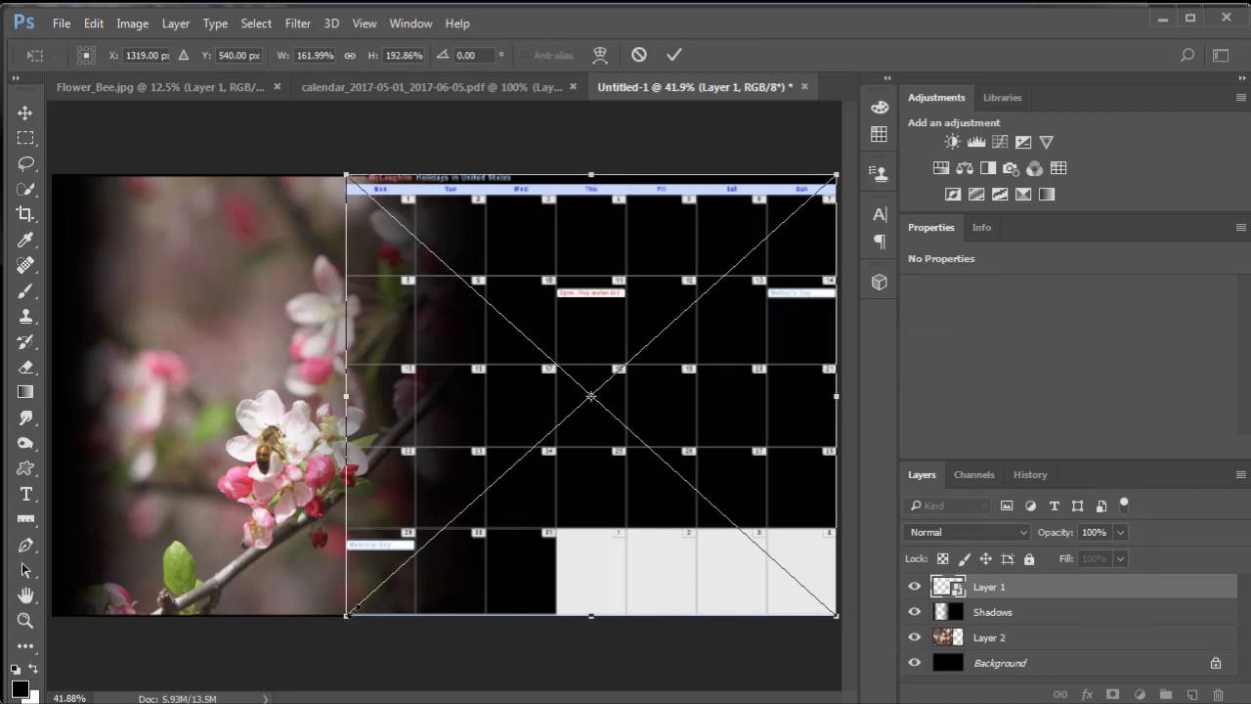
{"action": "left_click_drag", "start_coordinate": [347, 616], "coordinate": [407, 489]}
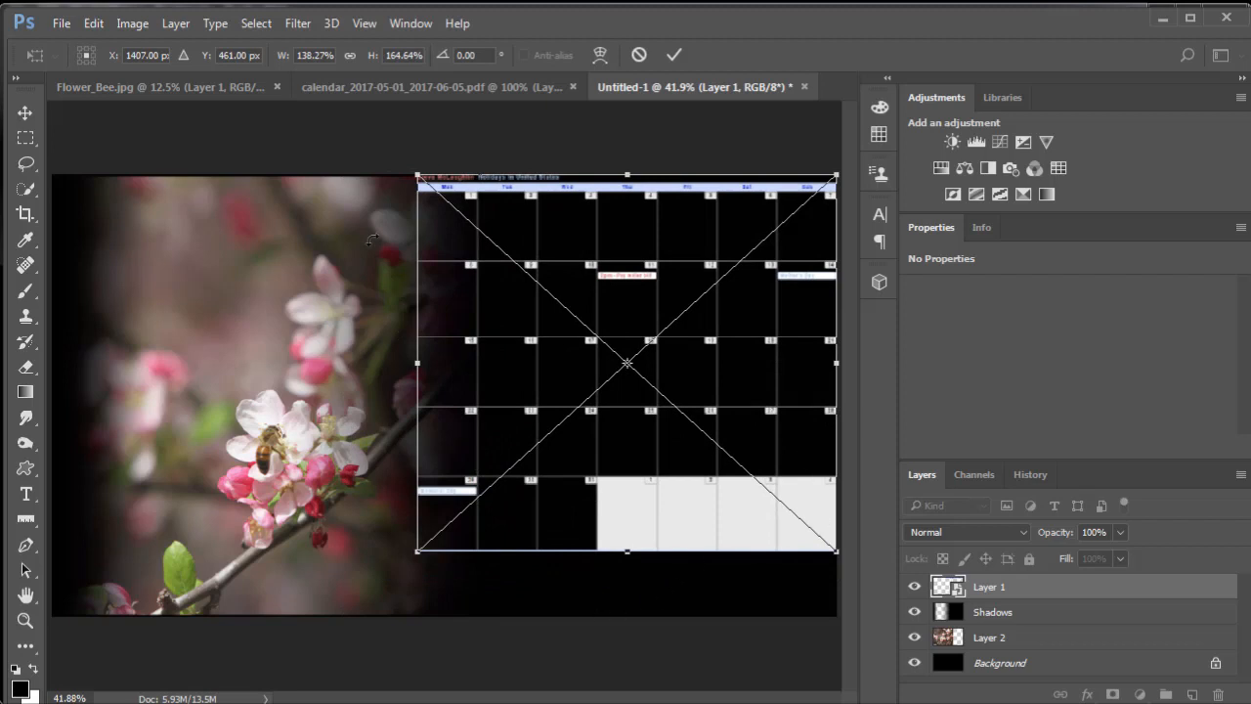
{"action": "left_click", "coordinate": [25, 112]}
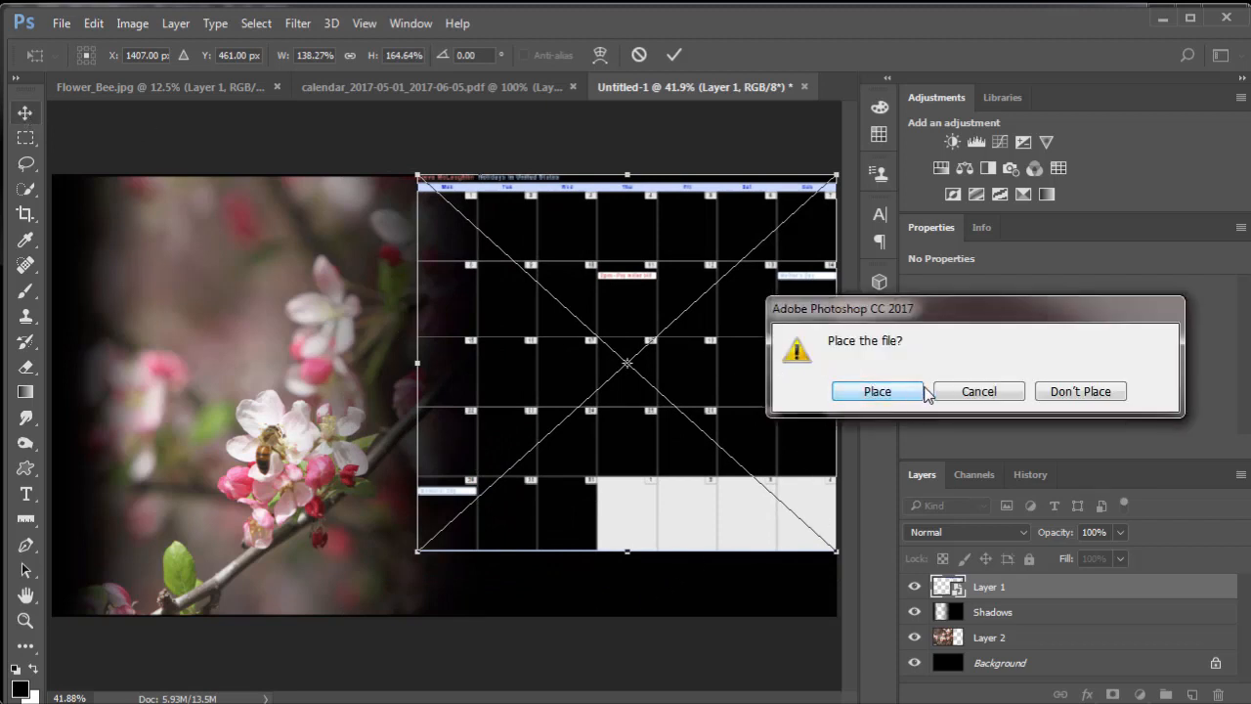
{"action": "key", "text": "Return"}
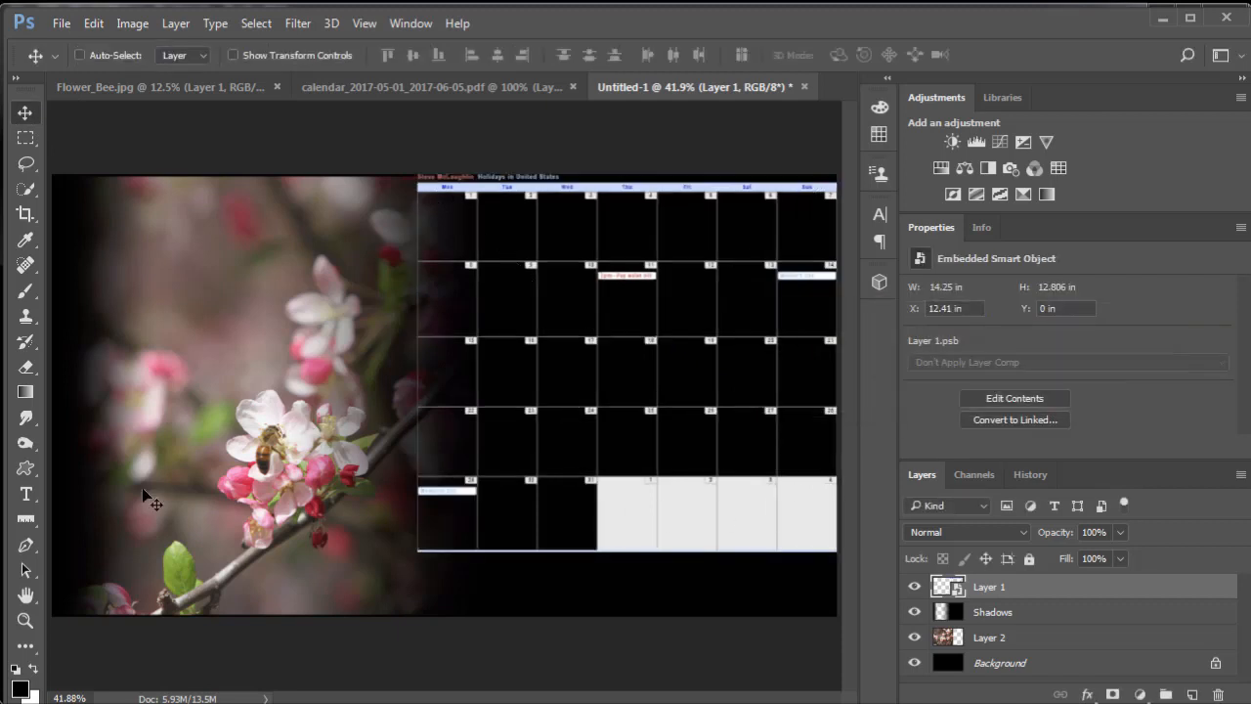
- Add a "May" title in 25 pt Arial in the empty black area below the calendar
{"action": "left_click", "coordinate": [25, 495]}
{"action": "left_click", "coordinate": [582, 593]}
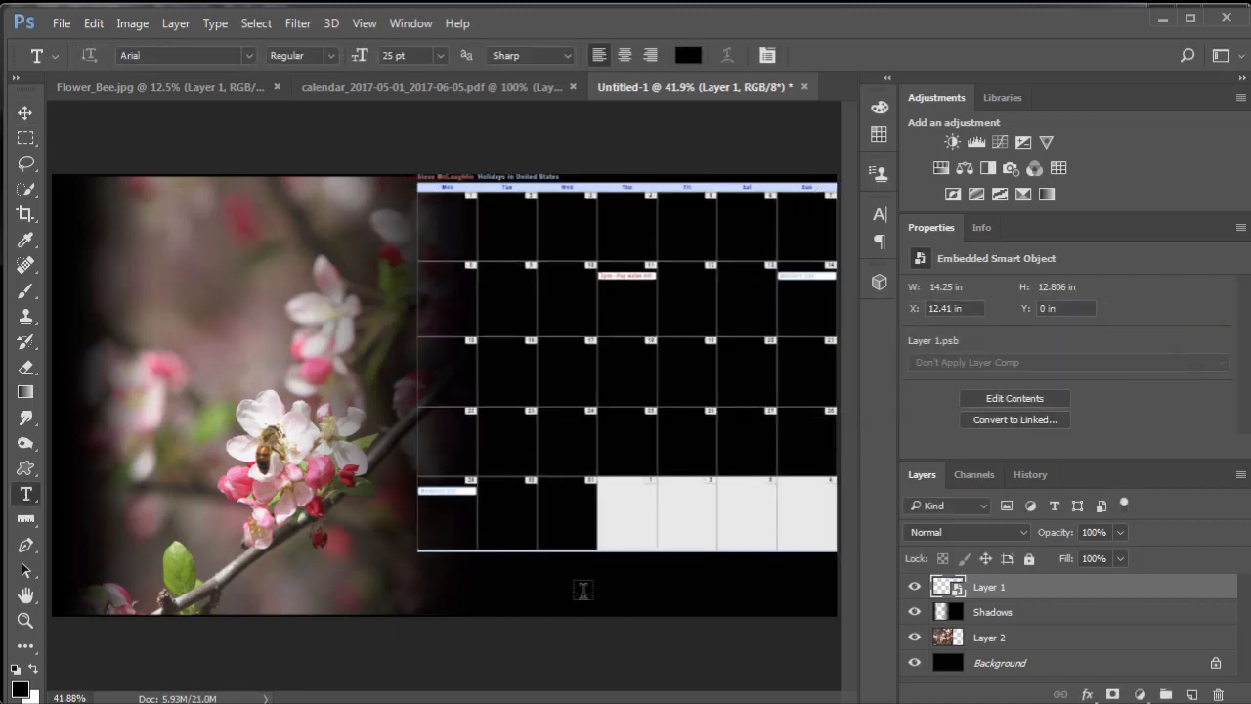
{"action": "type", "text": "May"}
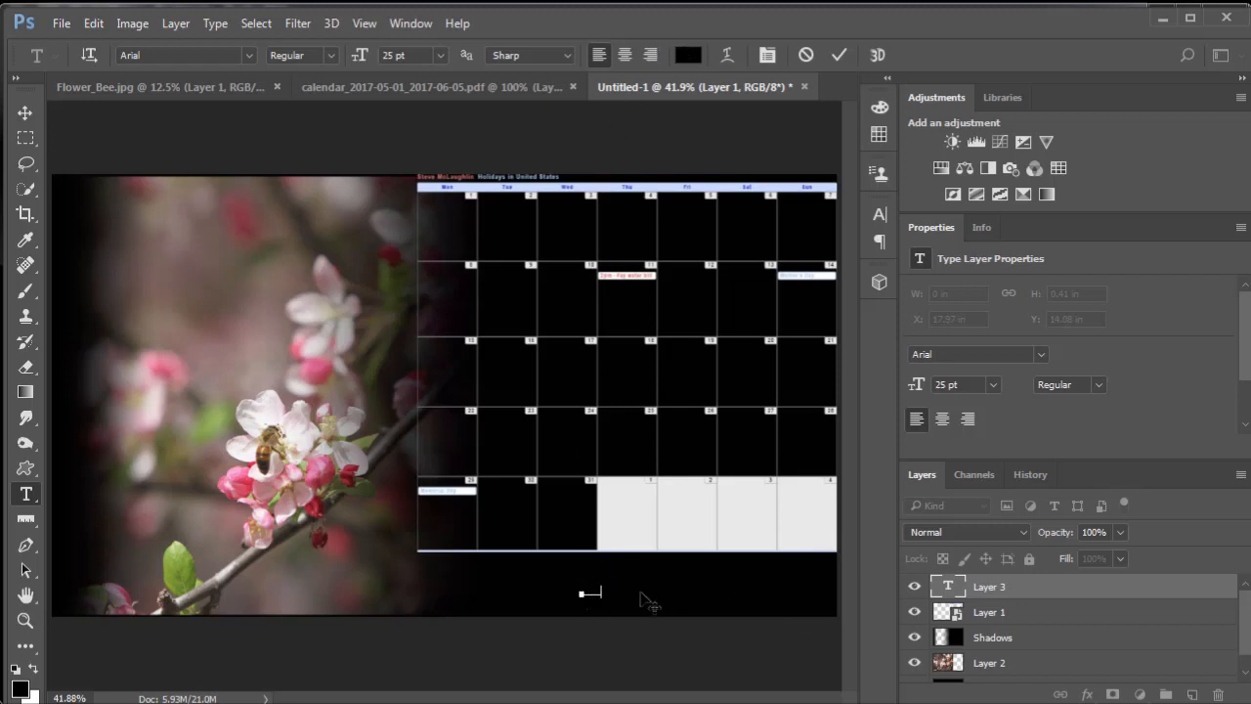
{"action": "left_click_drag", "start_coordinate": [608, 589], "coordinate": [567, 588]}
{"action": "key", "text": "ctrl+Return"}
{"action": "key", "text": "i"}
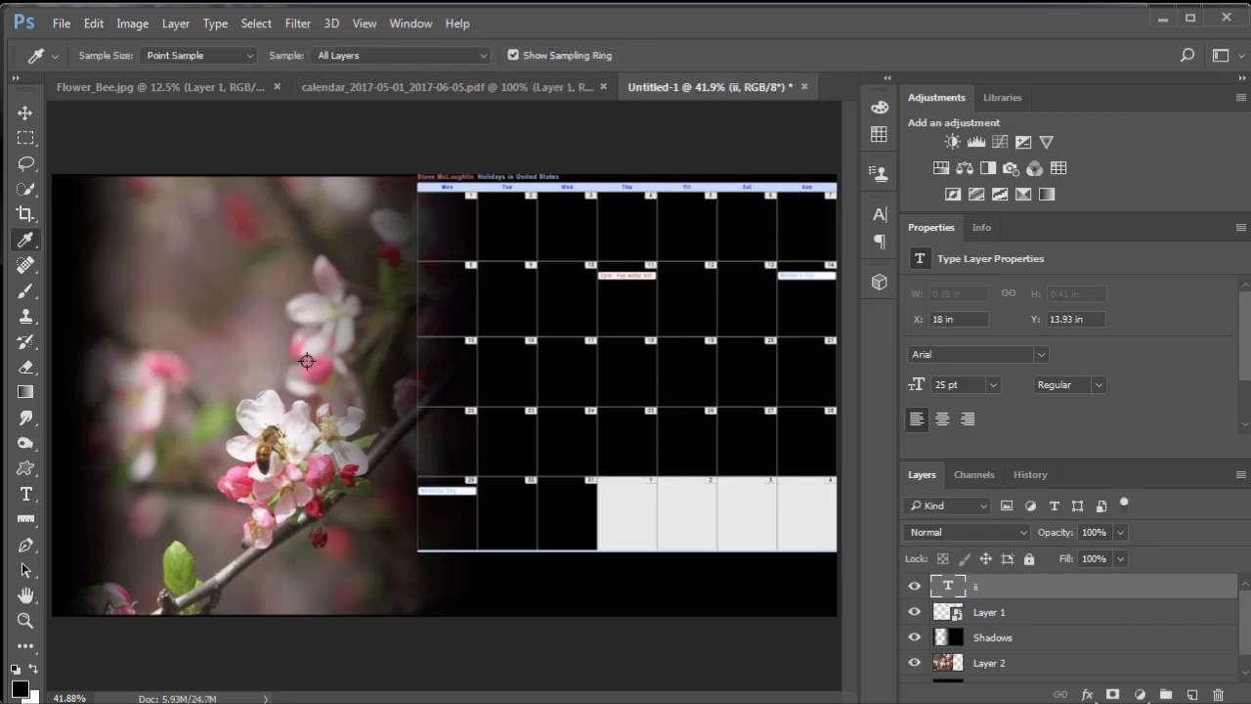
- Sample green from the leaf in the photo and recolor the selected title text to RGB 122, 138, 48
{"action": "left_click_drag", "start_coordinate": [307, 362], "coordinate": [184, 558]}
{"action": "double_click", "coordinate": [949, 588]}
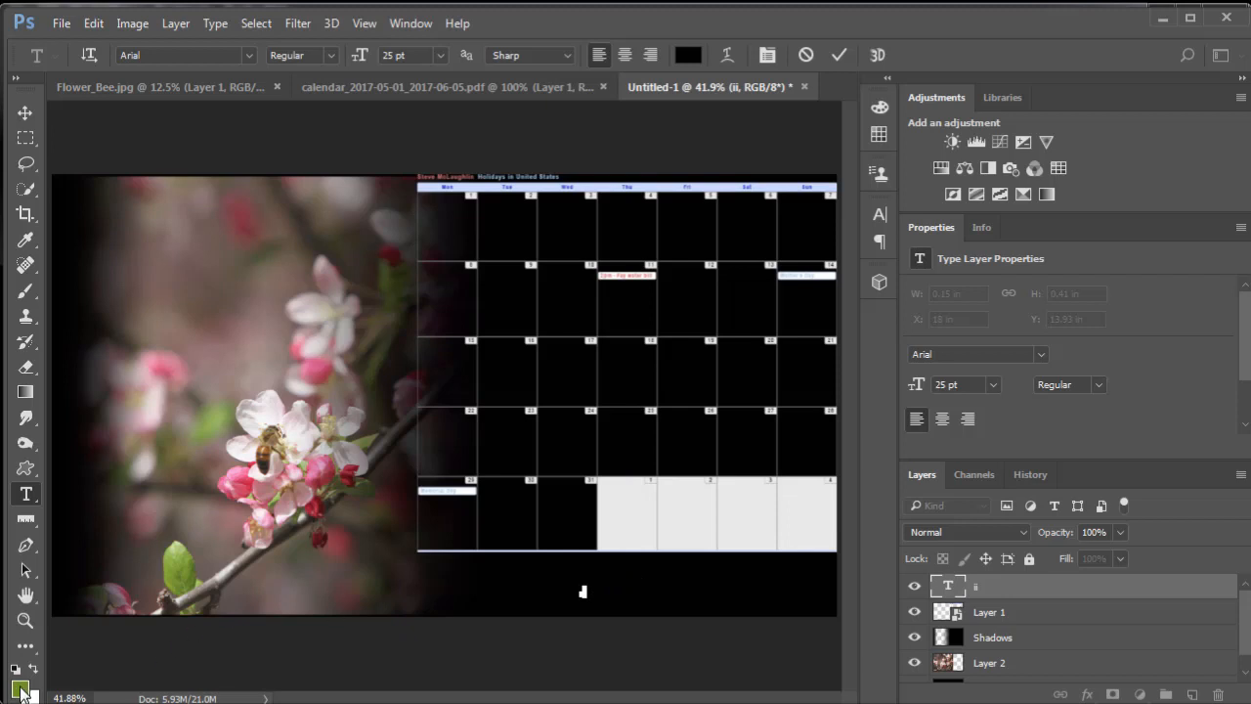
{"action": "left_click", "coordinate": [19, 689]}
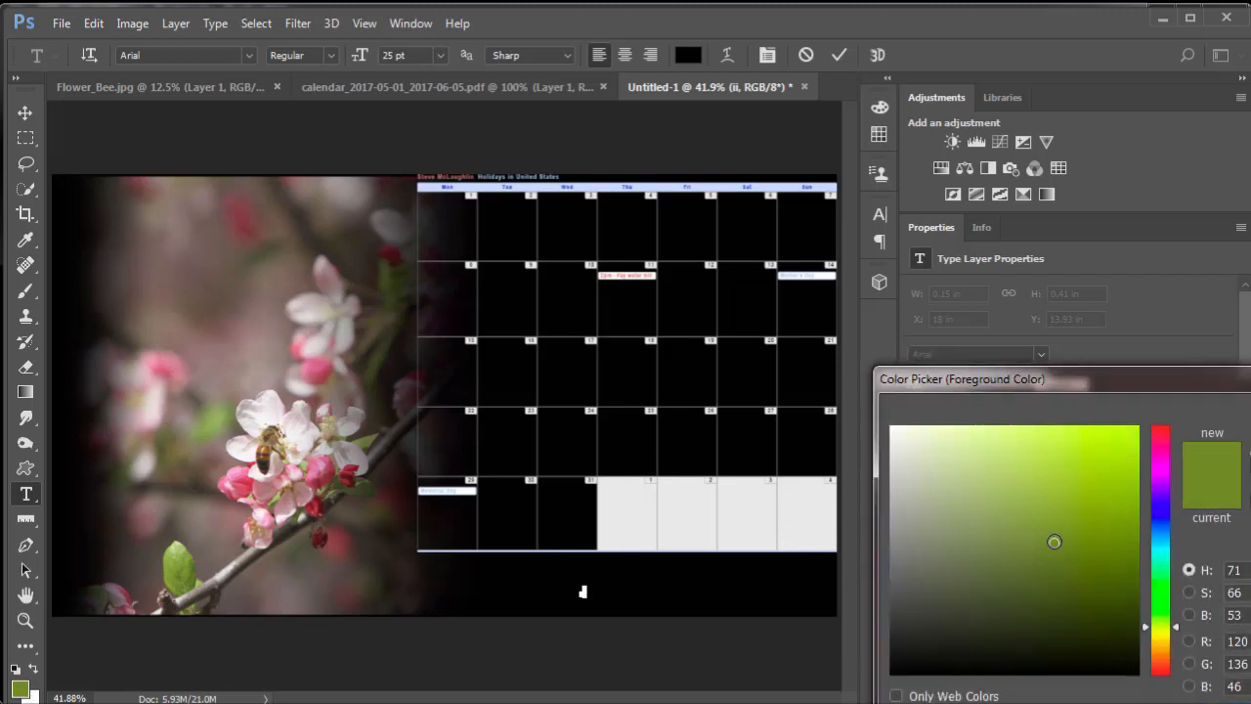
{"action": "left_click", "coordinate": [1053, 540]}
{"action": "key", "text": "Return"}
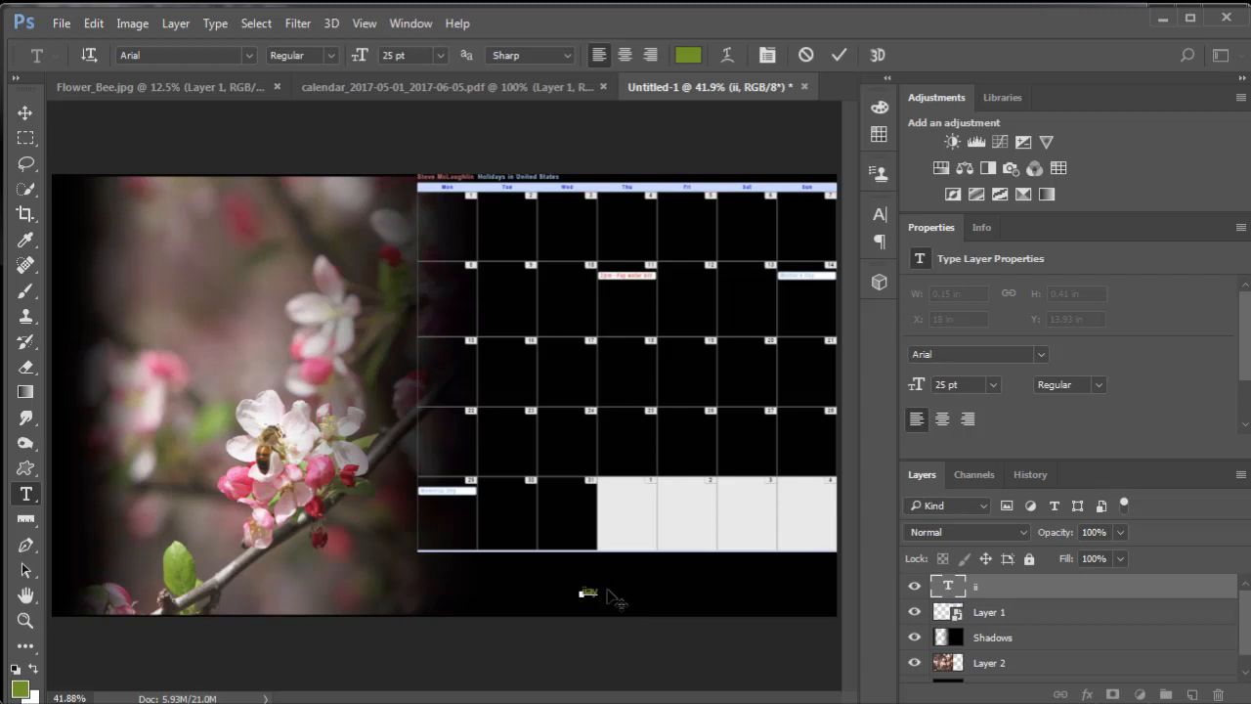
- Enlarge the title text to 98 pt and correct its wording to "May"
{"action": "key", "text": "ctrl+a"}
{"action": "left_click_drag", "start_coordinate": [359, 54], "coordinate": [426, 61]}
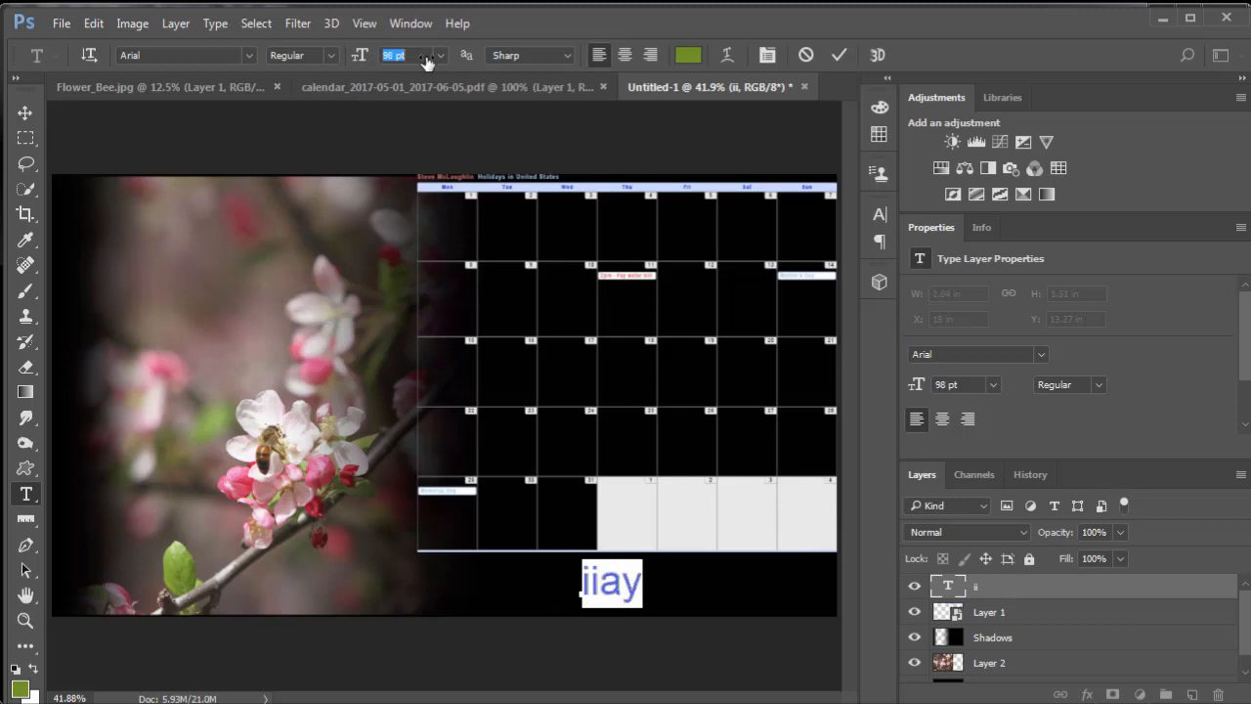
{"action": "left_click_drag", "start_coordinate": [600, 587], "coordinate": [567, 591]}
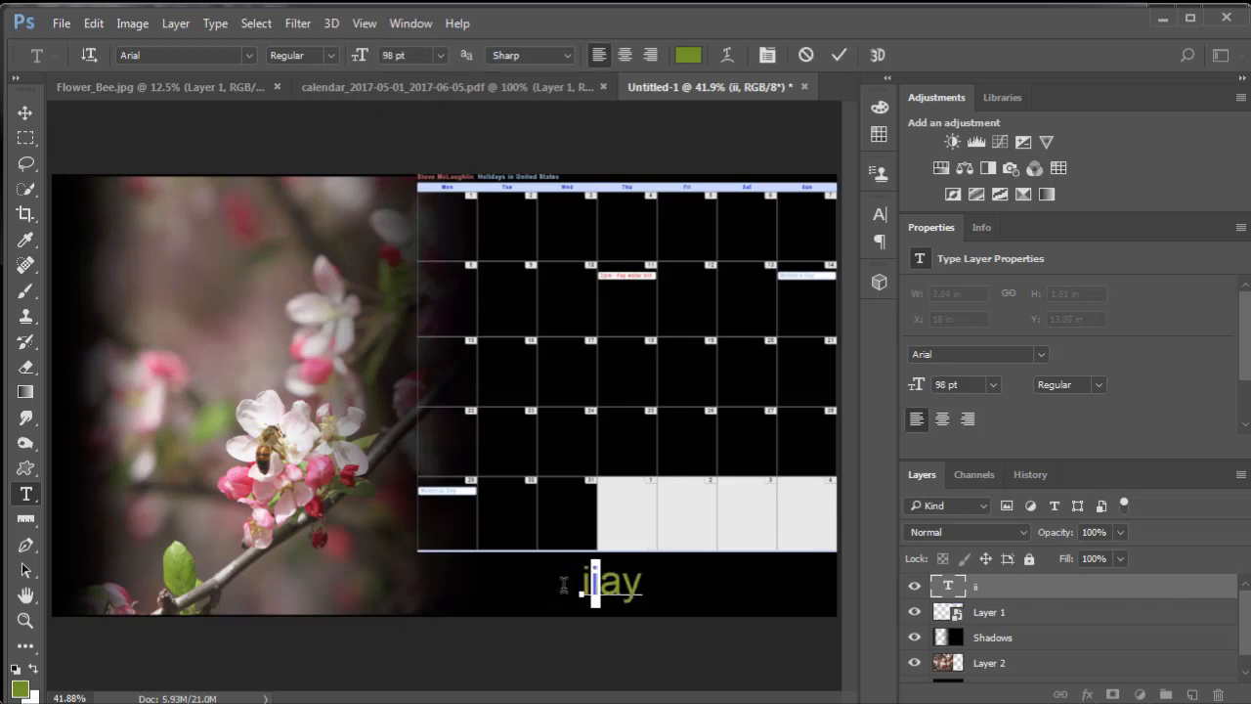
{"action": "type", "text": "M"}
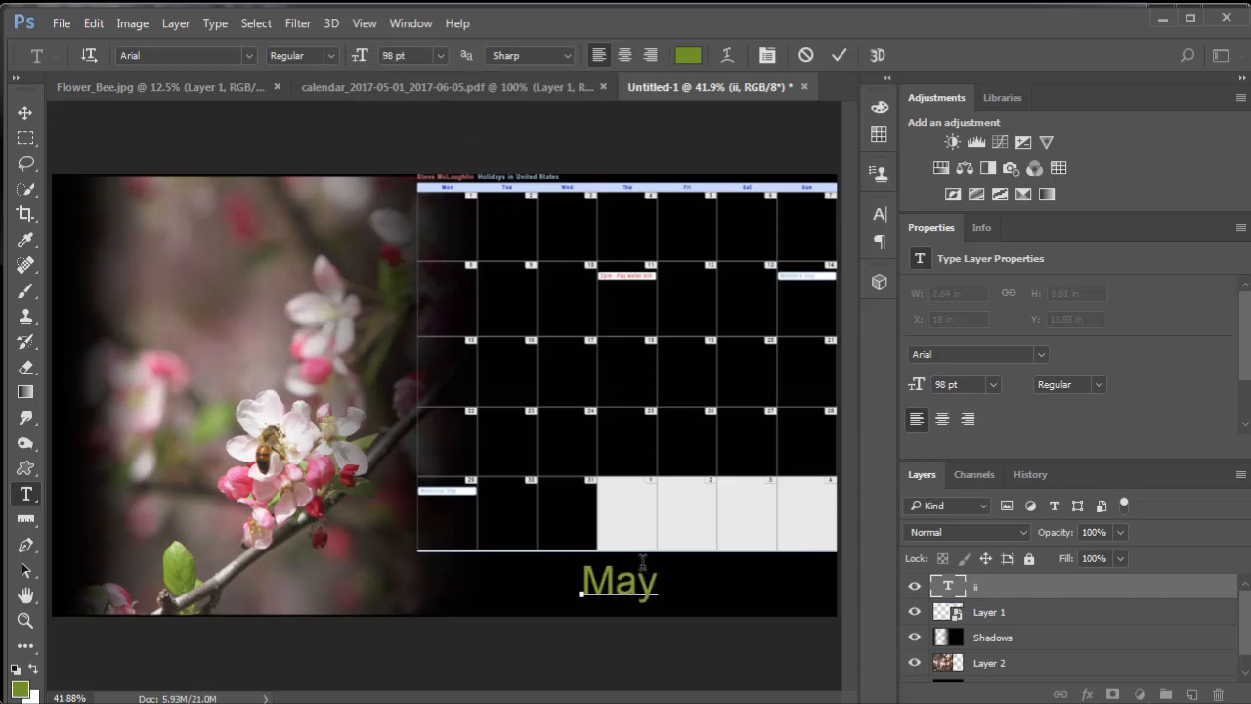
- Move the May title horizontally to about X 19.02 in, centering it beneath the calendar
{"action": "left_click", "coordinate": [24, 113]}
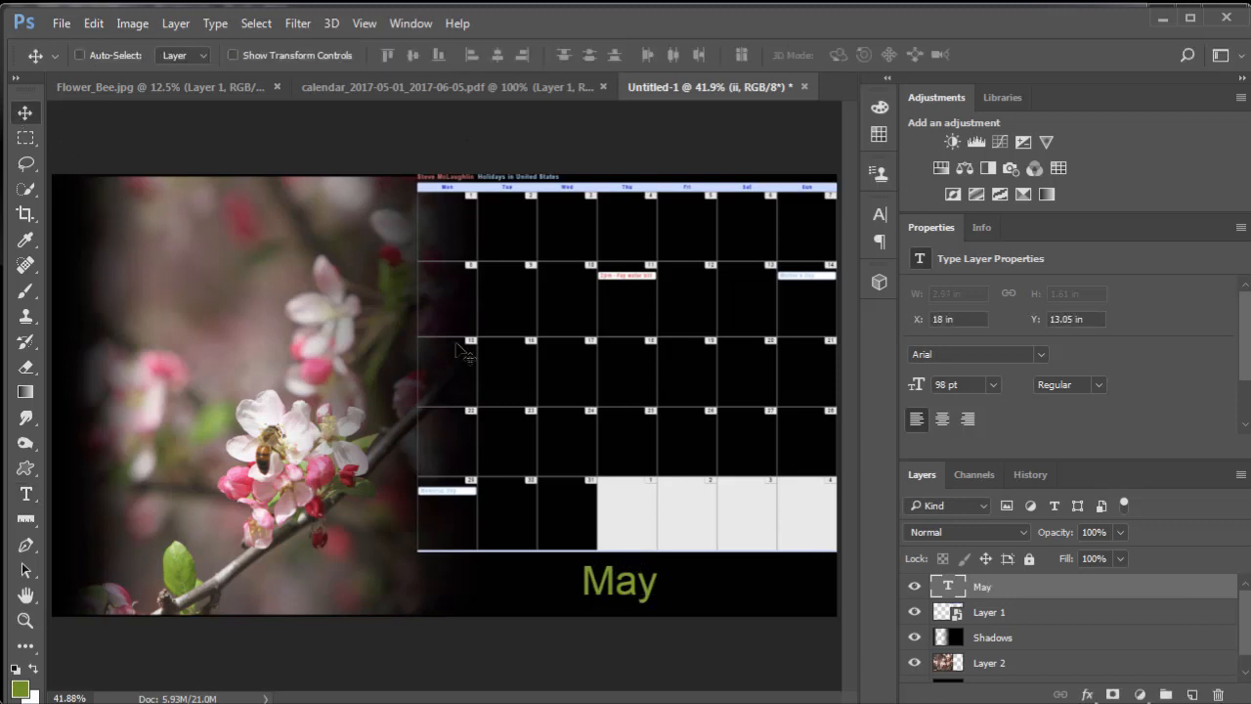
{"action": "mouse_move", "coordinate": [631, 596]}
{"action": "left_mouse_down"}
{"action": "mouse_move", "coordinate": [653, 586]}
{"action": "mouse_move", "coordinate": [761, 601]}
{"action": "mouse_move", "coordinate": [689, 607]}
{"action": "mouse_move", "coordinate": [650, 591]}
{"action": "left_mouse_up"}
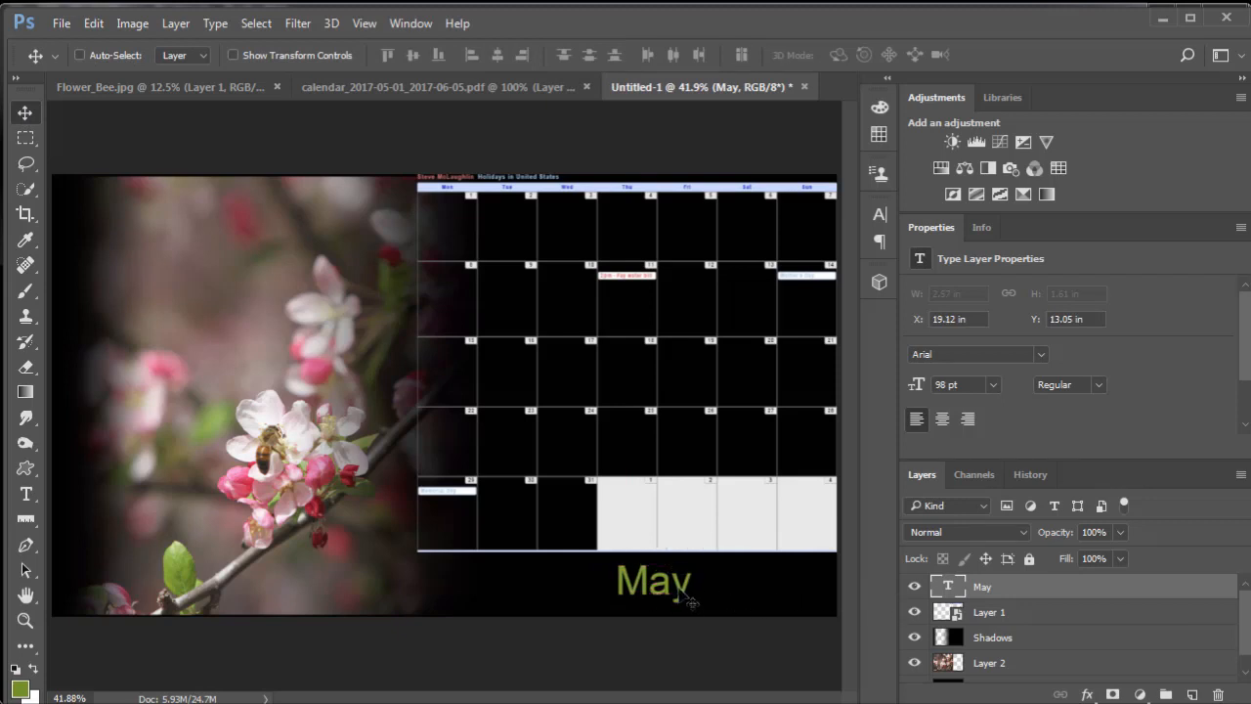
{"action": "left_click_drag", "start_coordinate": [671, 587], "coordinate": [667, 593]}
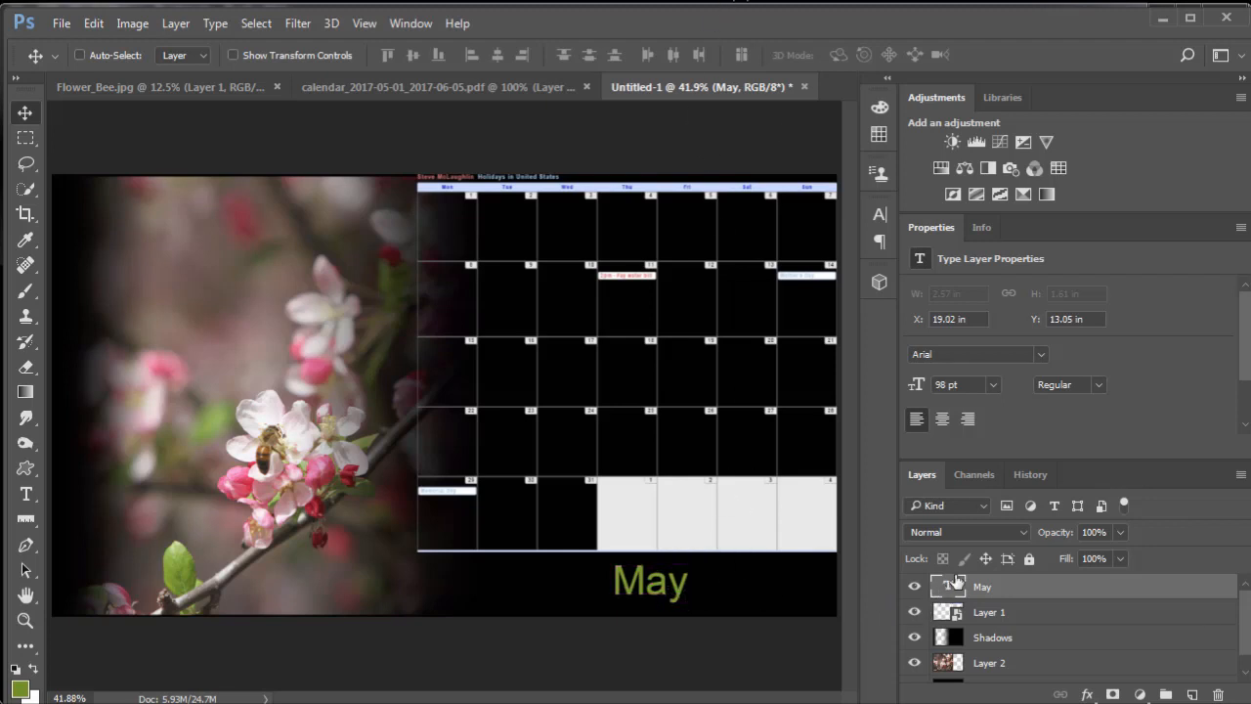
- Recolor the May title tan, RGB 177, 138, 91, by sampling the bee's color in the photo
{"action": "double_click", "coordinate": [949, 586]}
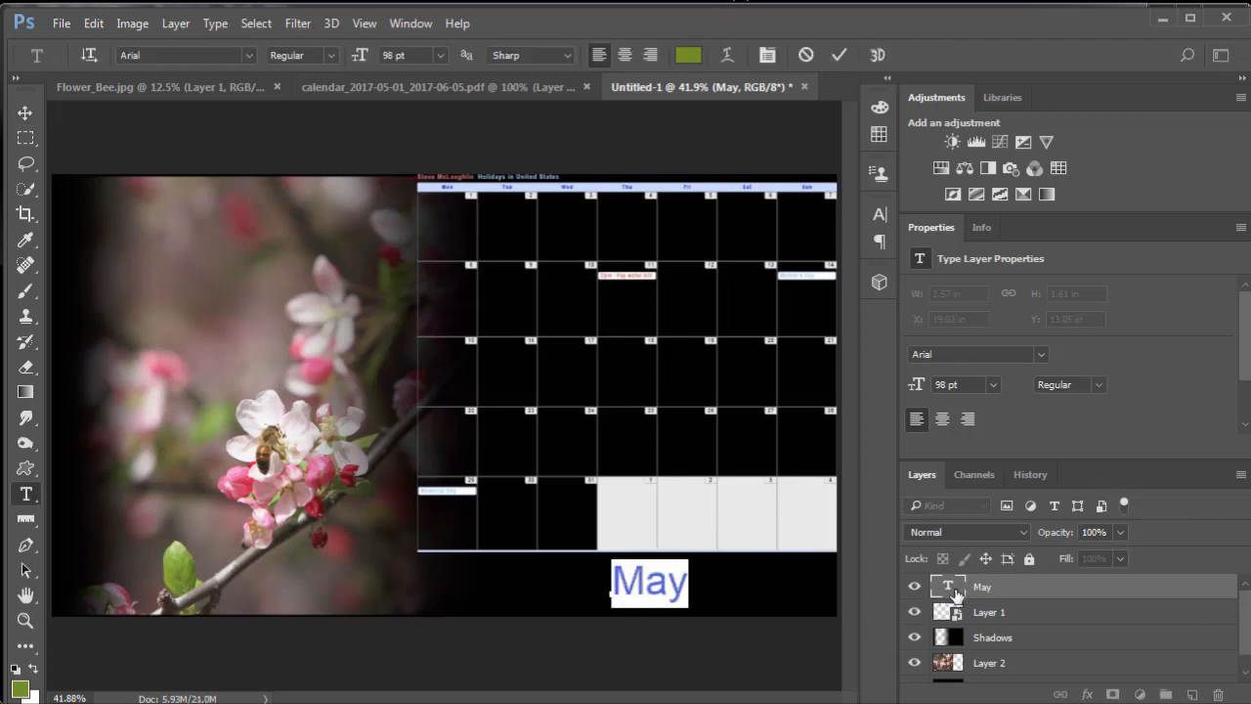
{"action": "left_click", "coordinate": [688, 55]}
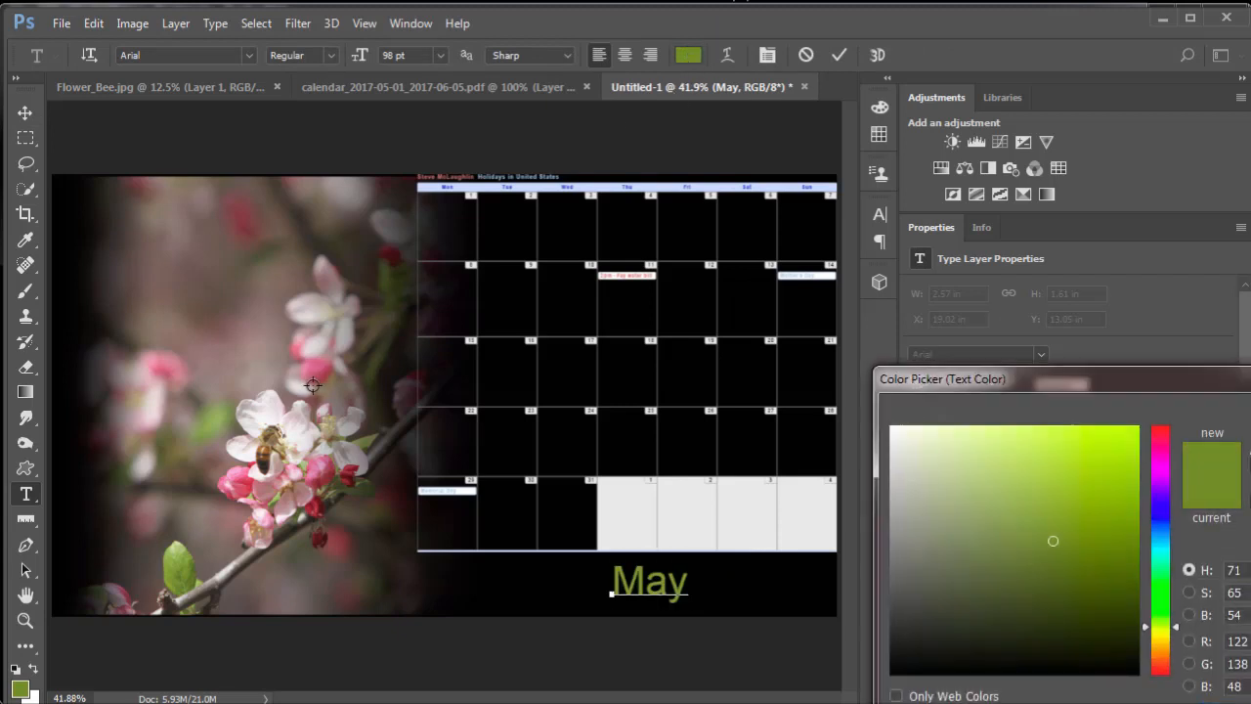
{"action": "left_click", "coordinate": [311, 374]}
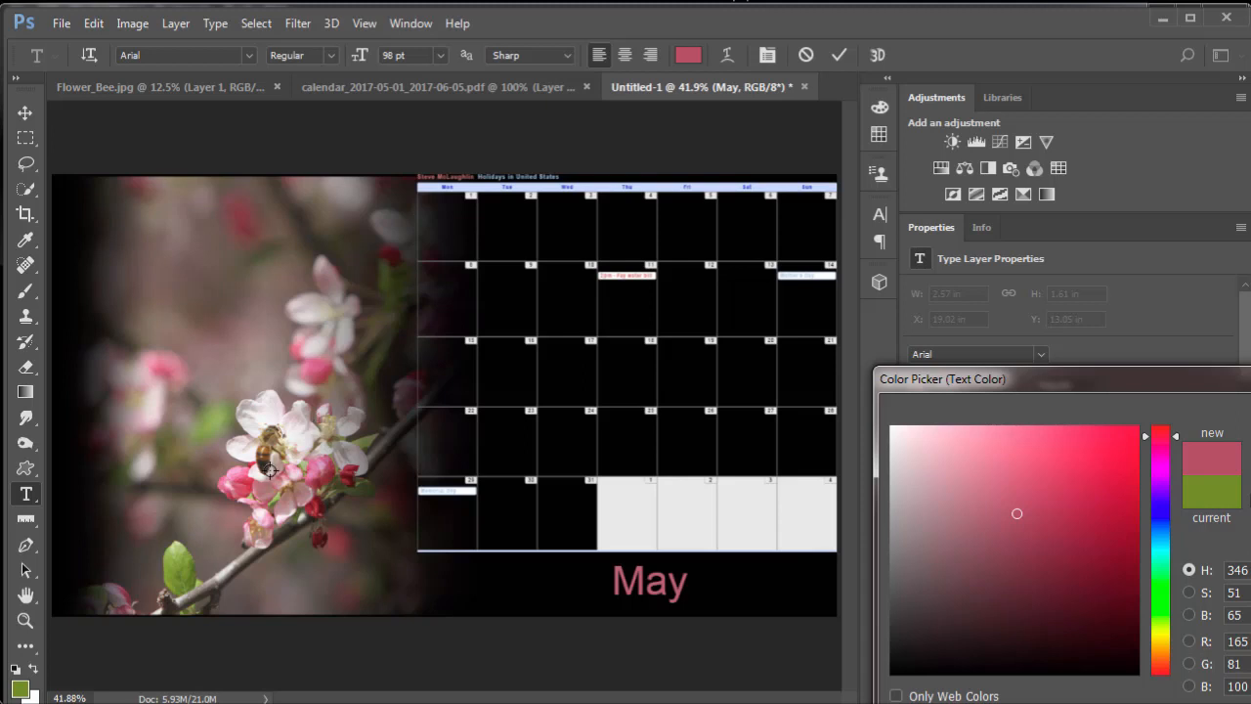
{"action": "left_click", "coordinate": [260, 456]}
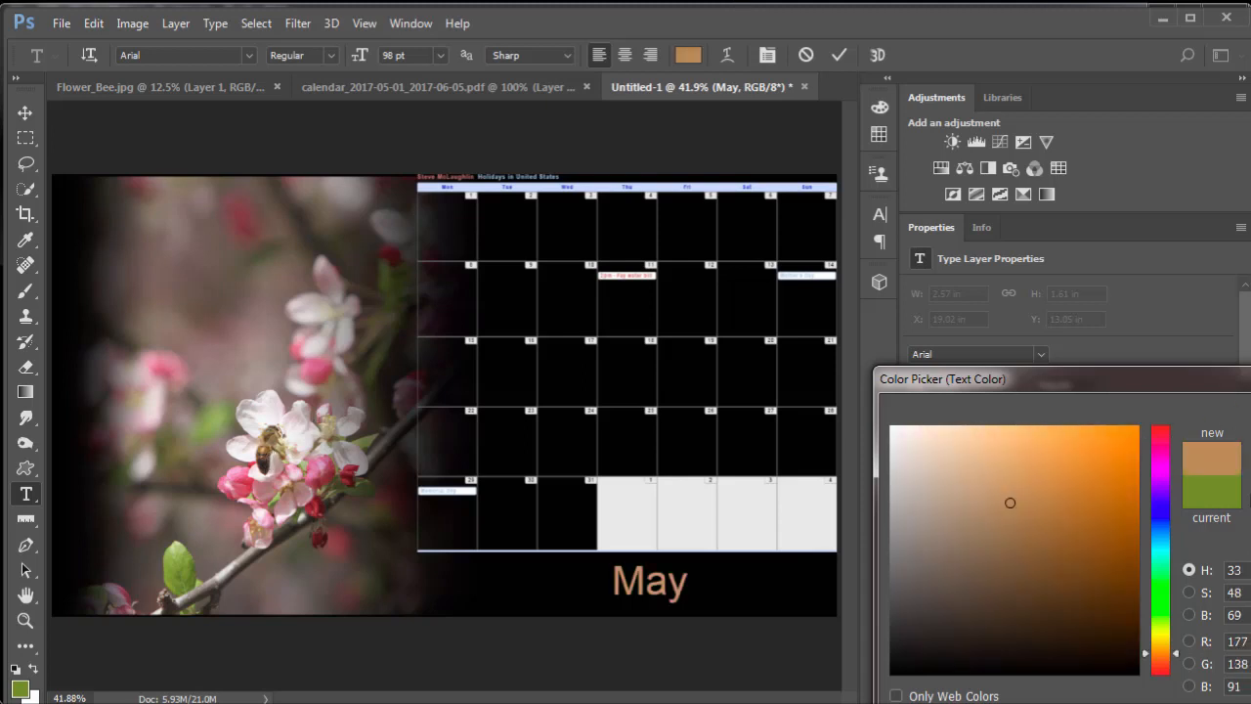
{"action": "key", "text": "Return"}
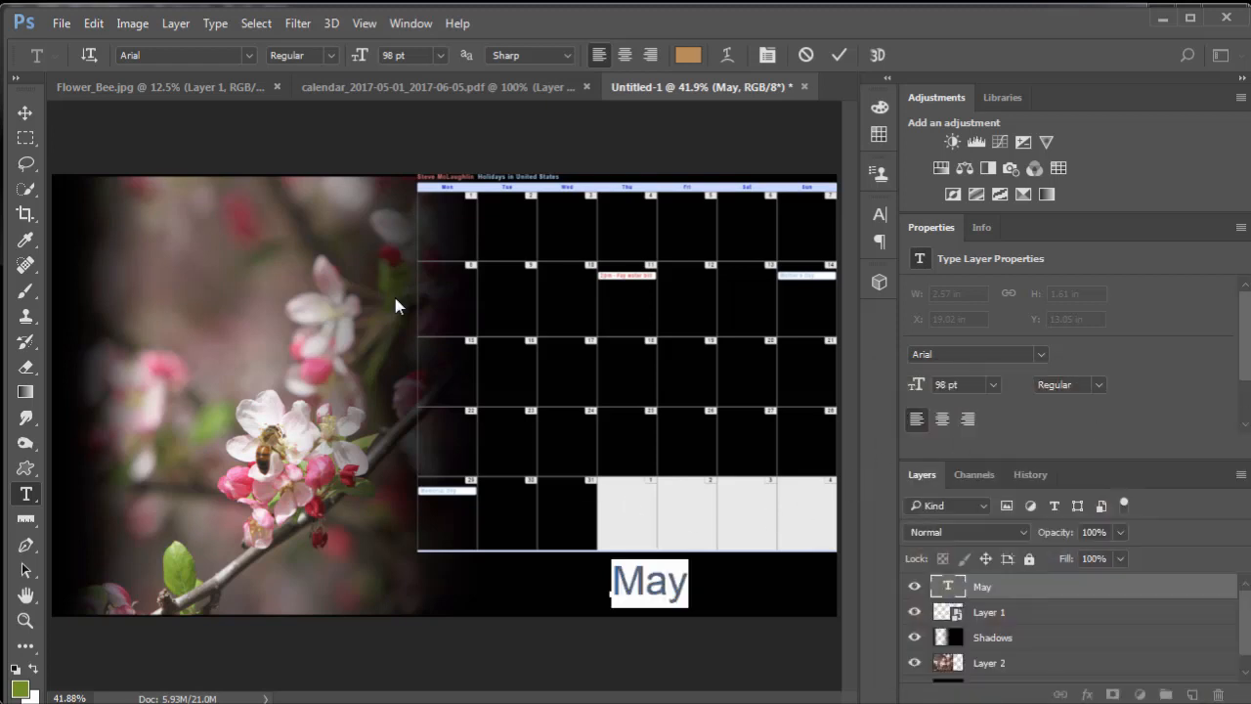
{"action": "left_click", "coordinate": [25, 113]}
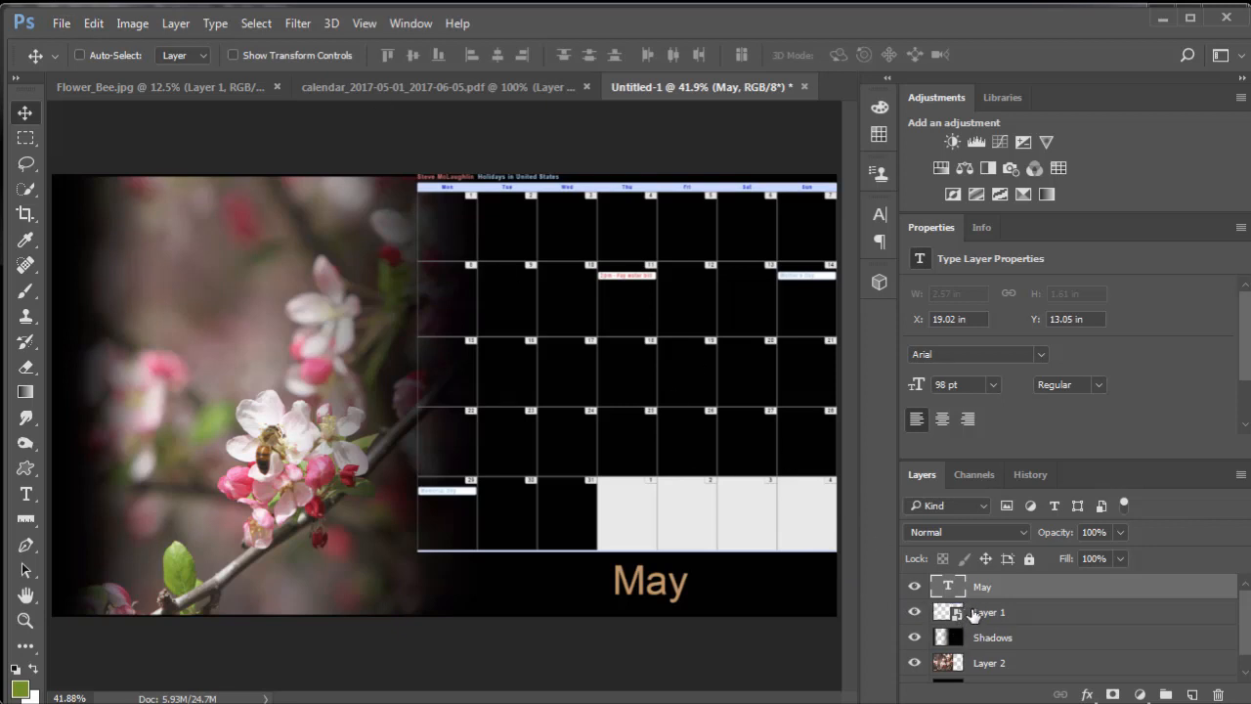
- Save the layered document on the Desktop in Photoshop PSD format as Desktop_Calendar.psd
{"action": "left_click", "coordinate": [62, 23]}
{"action": "left_click", "coordinate": [98, 240]}
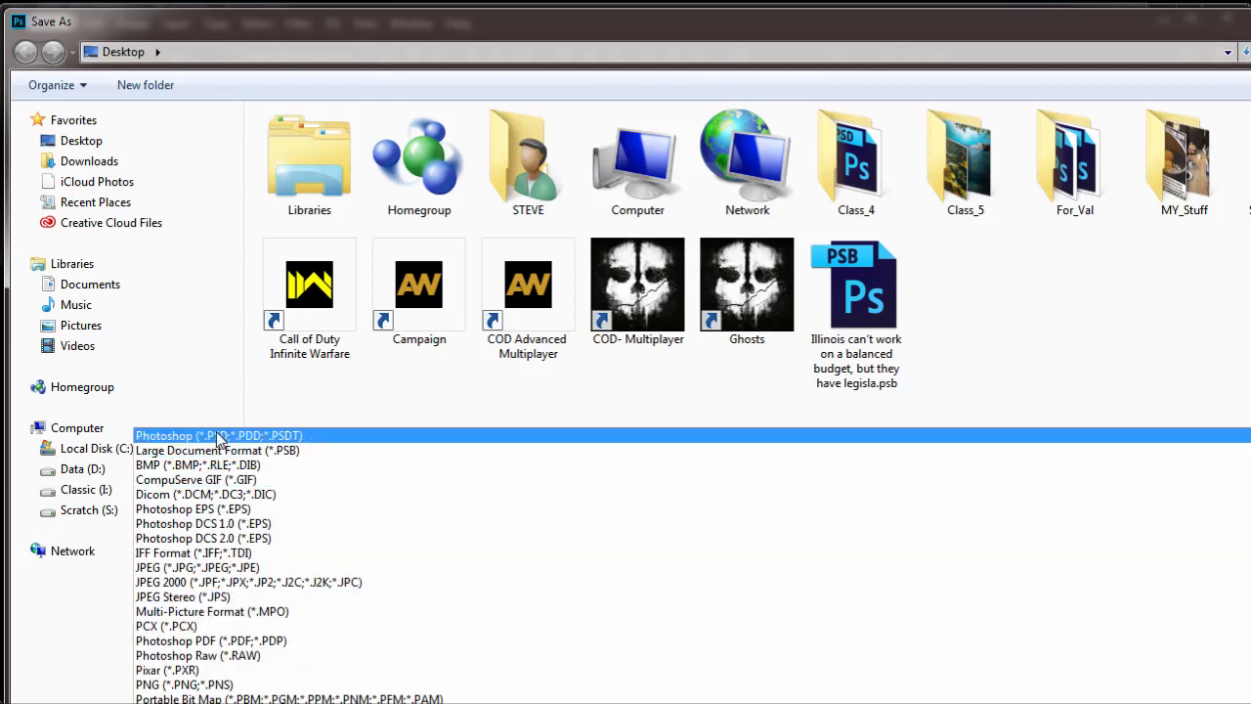
{"action": "left_click", "coordinate": [227, 433]}
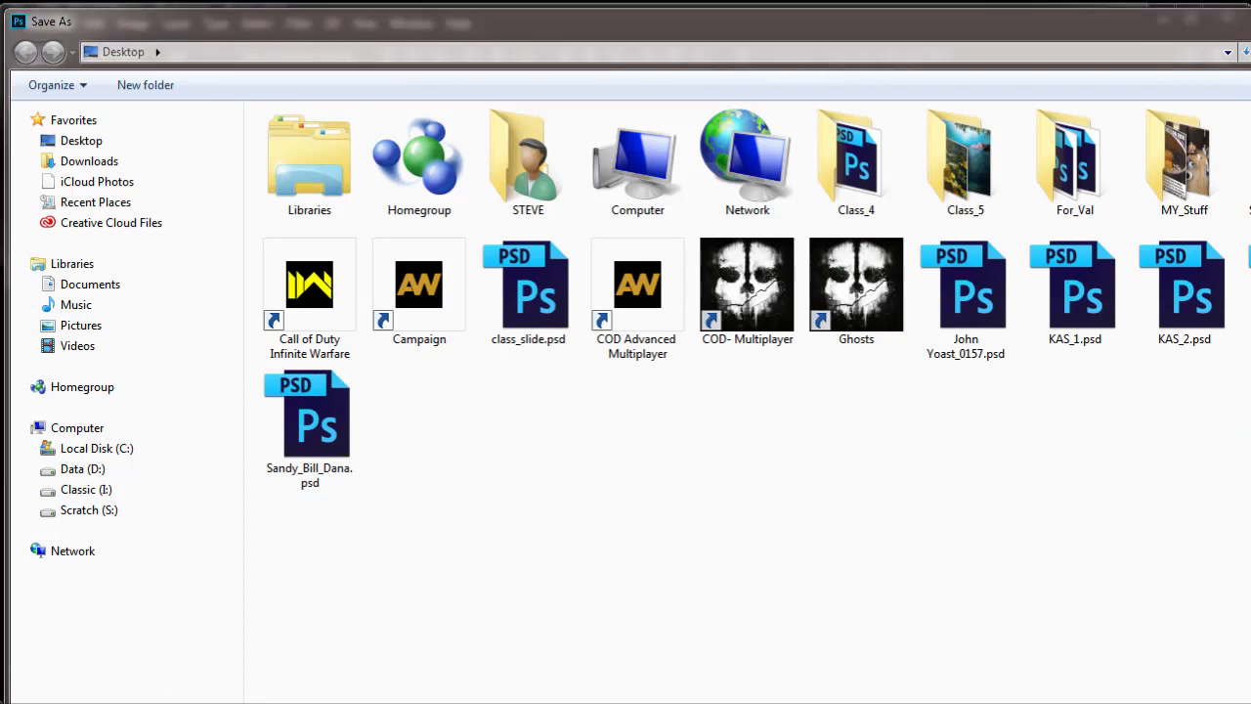
{"action": "key", "text": "Return"}
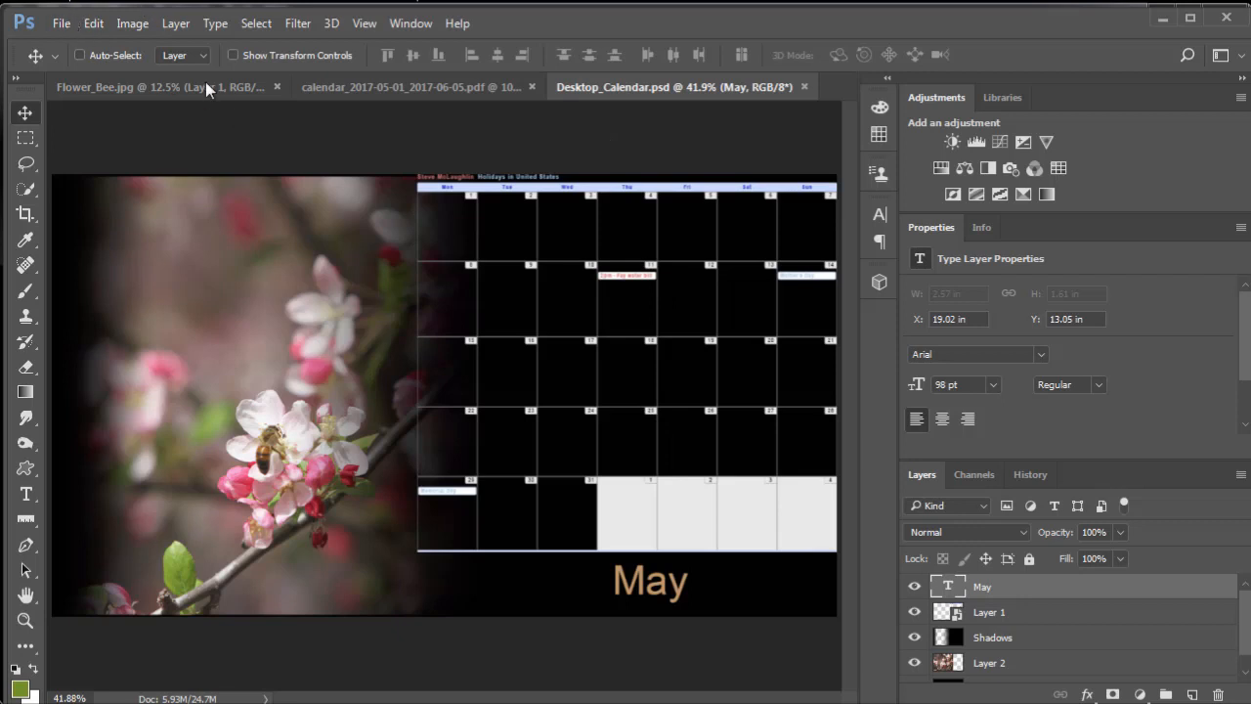
{"action": "key", "text": "ctrl"}
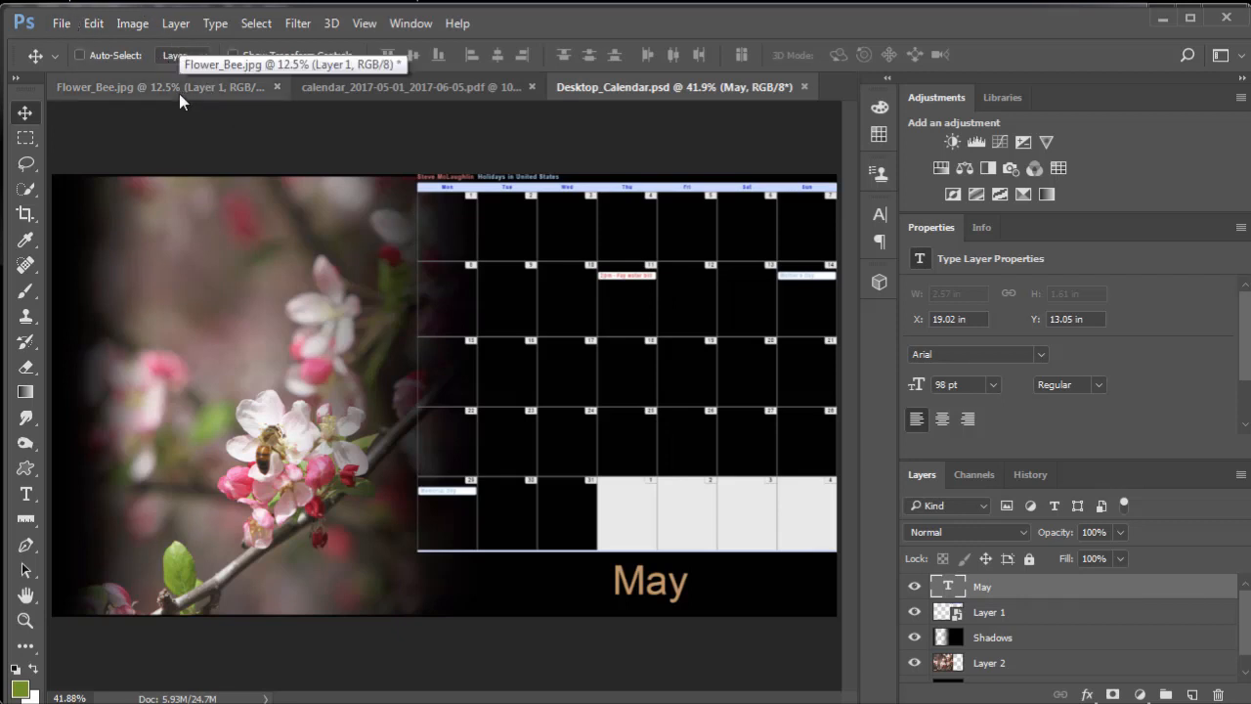
{"action": "key", "text": "ctrl"}
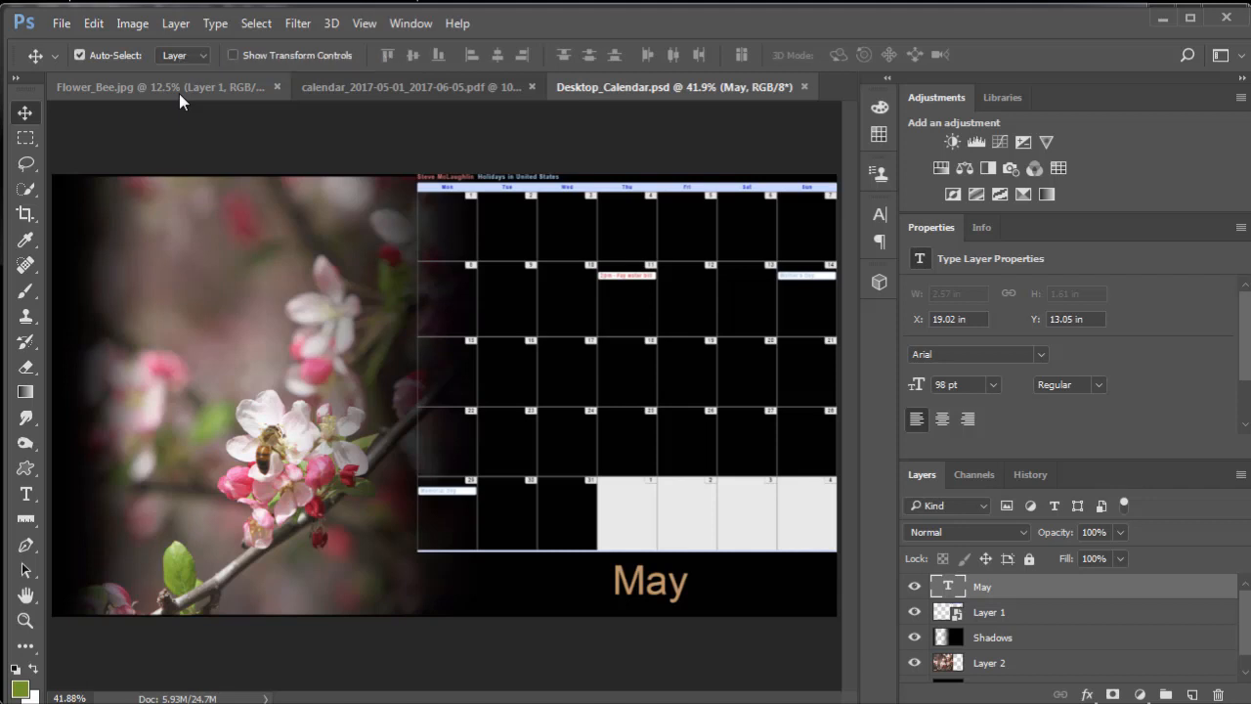
- Export the composition with Save for Web as a 1920 × 1080 Low-quality JPEG named Desktop_Calendar.jpg on the Desktop
{"action": "left_click", "coordinate": [61, 25]}
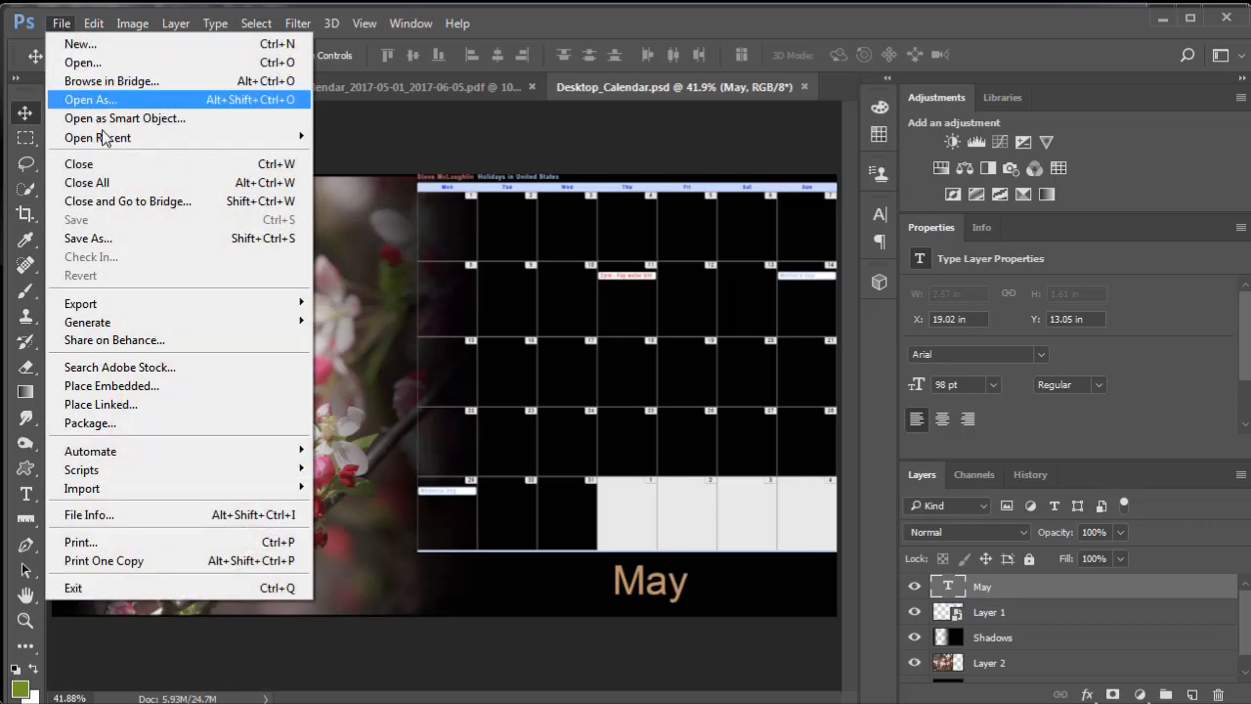
{"action": "mouse_move", "coordinate": [162, 305]}
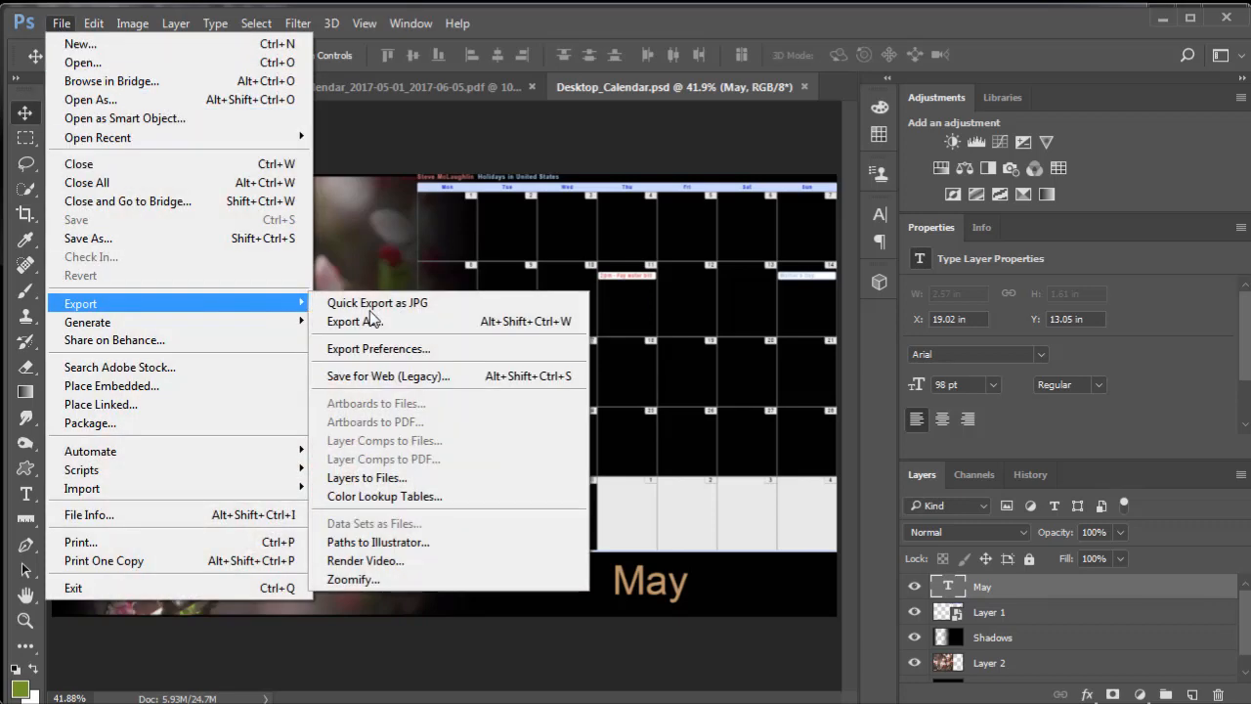
{"action": "left_click", "coordinate": [391, 377]}
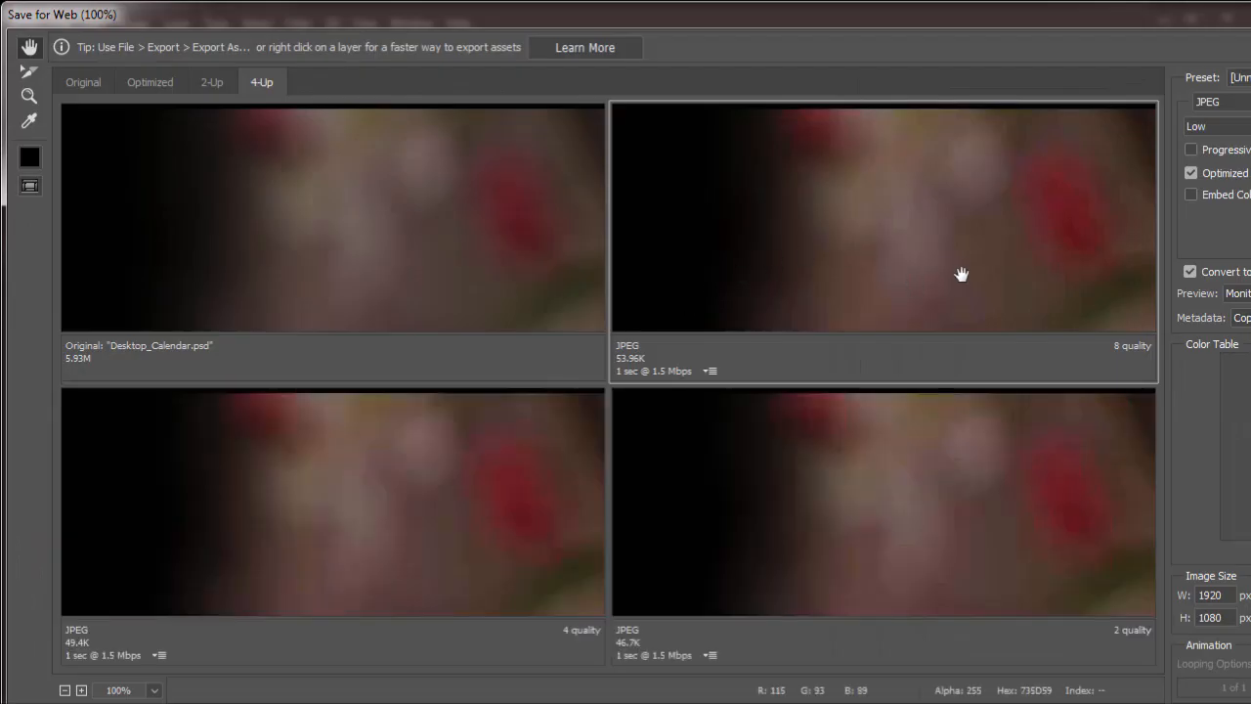
{"action": "left_click_drag", "start_coordinate": [962, 275], "coordinate": [874, 245]}
{"action": "key", "text": "ctrl+minus"}
{"action": "key", "text": "ctrl+minus"}
{"action": "key", "text": "ctrl+minus"}
{"action": "key", "text": "ctrl+minus"}
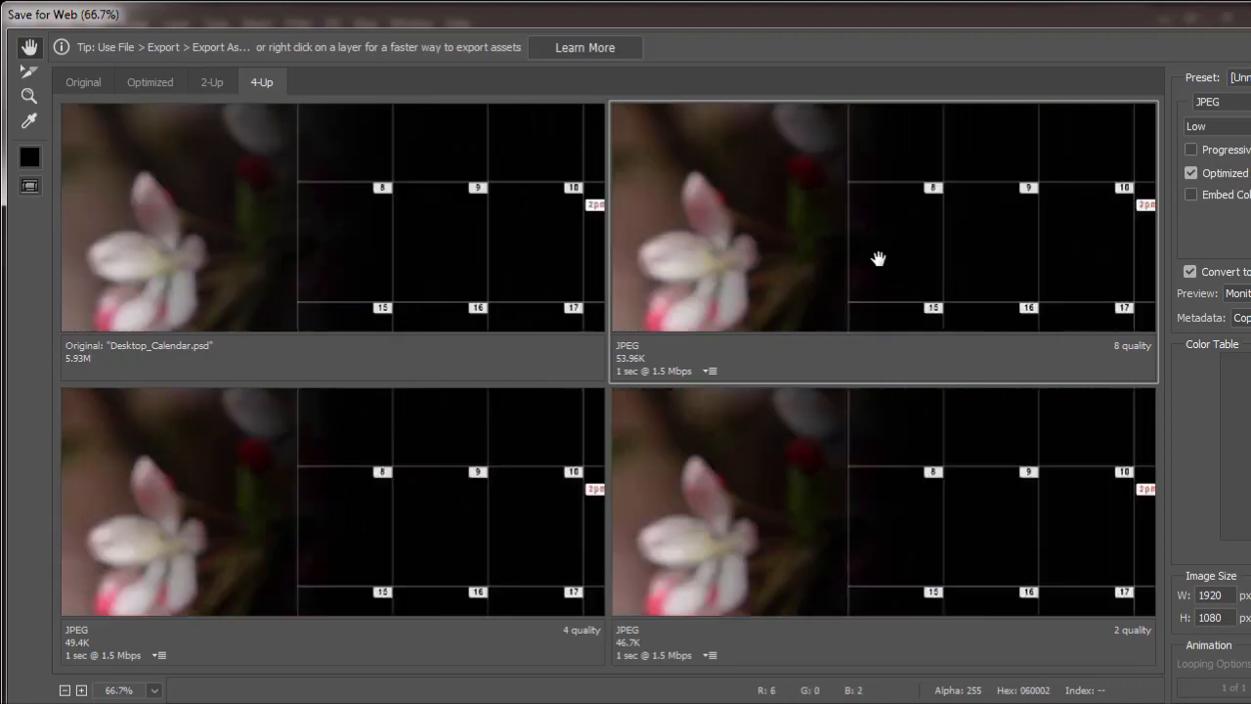
{"action": "left_click_drag", "start_coordinate": [878, 258], "coordinate": [813, 225]}
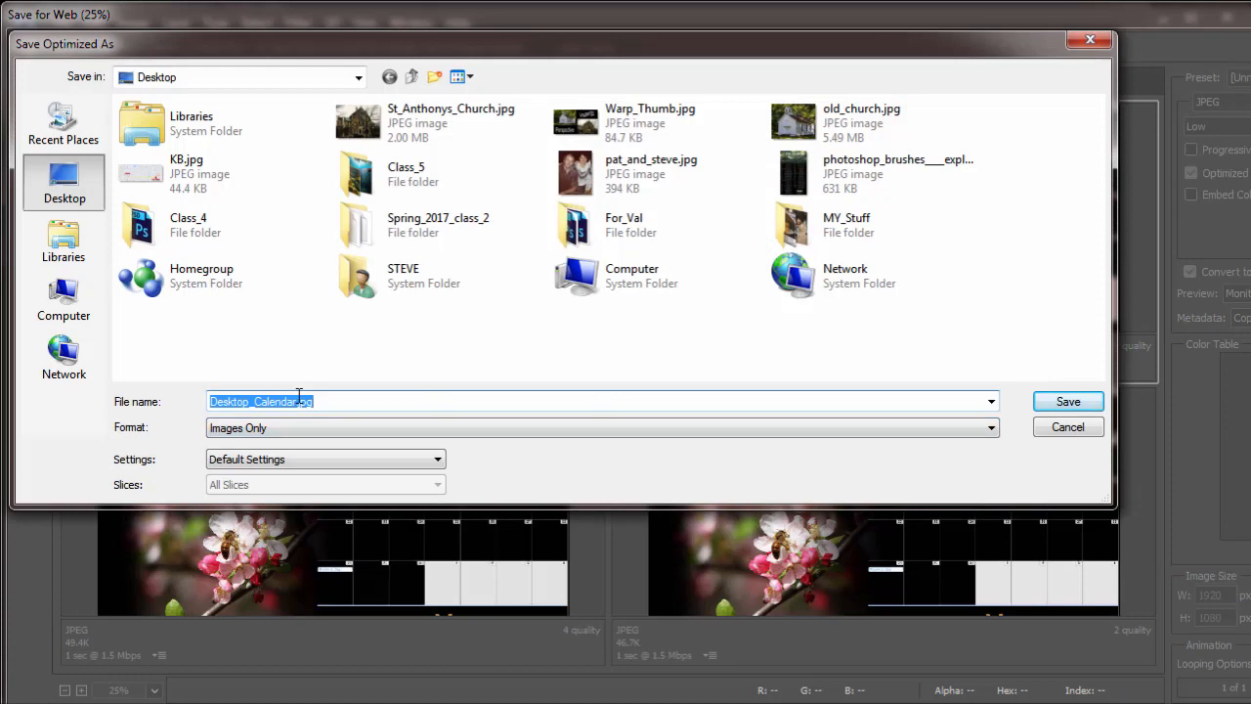
{"action": "left_click", "coordinate": [1066, 402]}
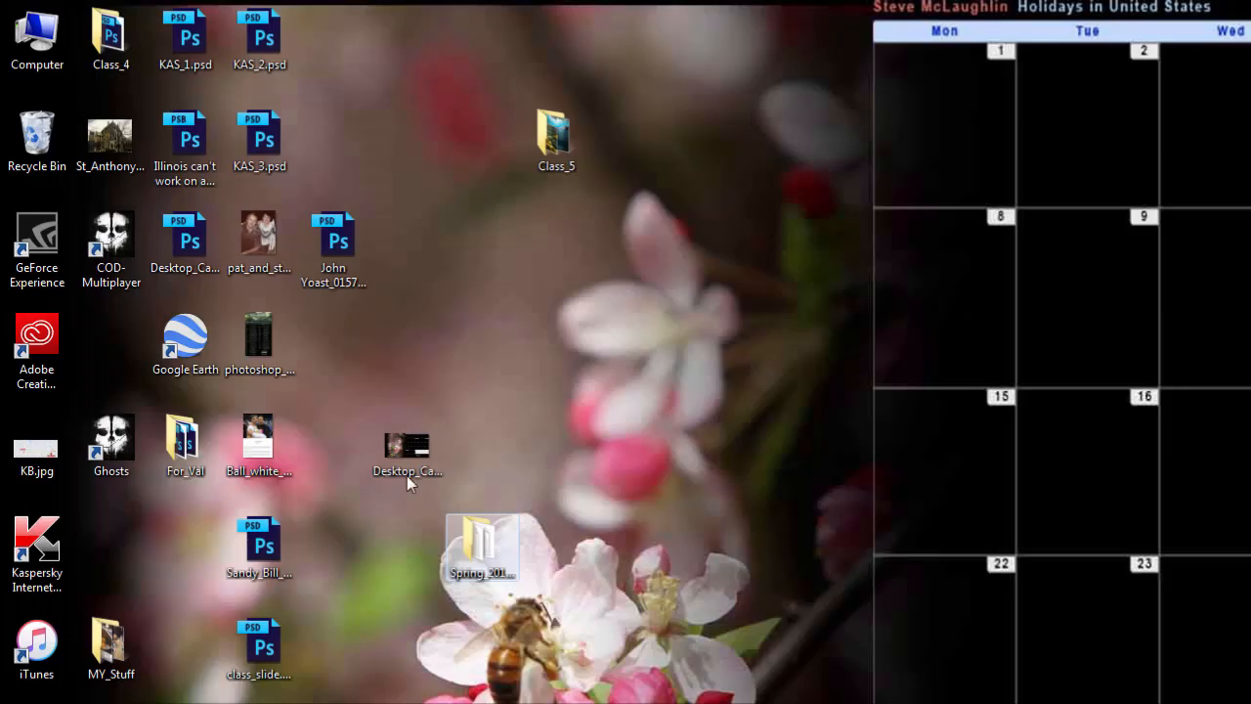
{"action": "left_click", "coordinate": [406, 447]}
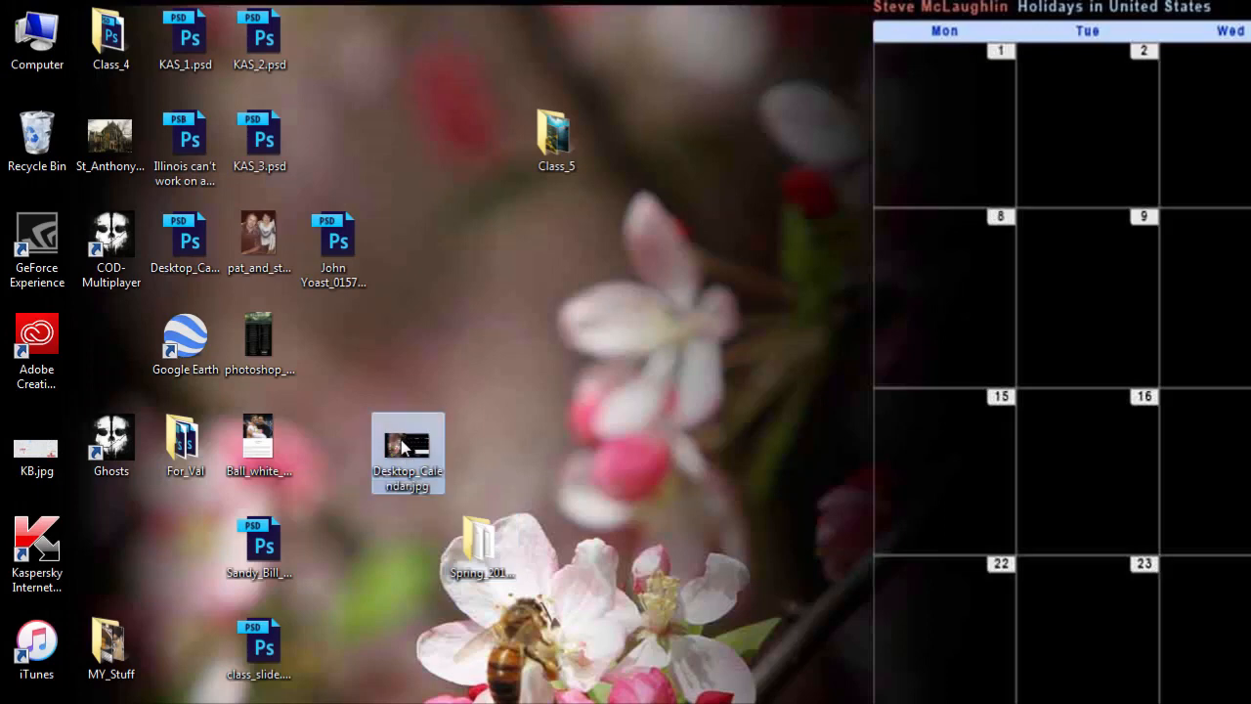
{"action": "right_click", "coordinate": [403, 447]}
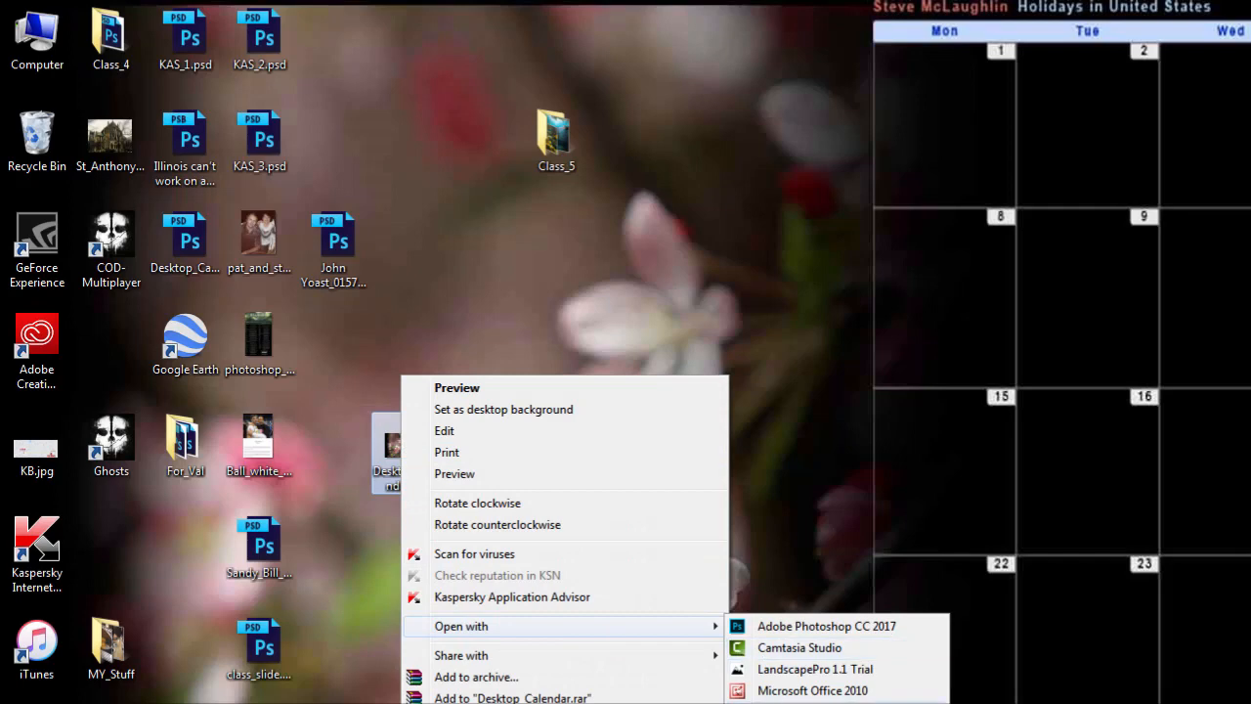
{"action": "left_click", "coordinate": [558, 242]}
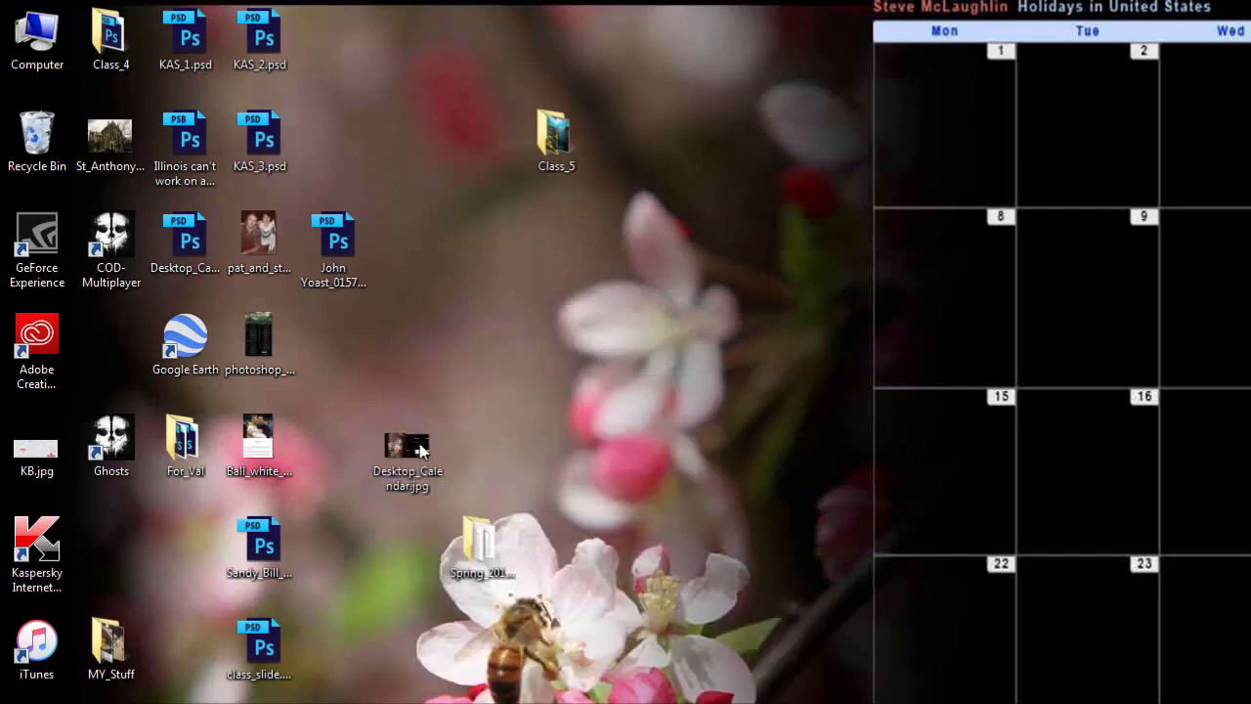
- Move Desktop_Calendar.jpg beside the Class_5 folder on the desktop and open it with Windows Photo Viewer
{"action": "left_click_drag", "start_coordinate": [401, 445], "coordinate": [467, 146]}
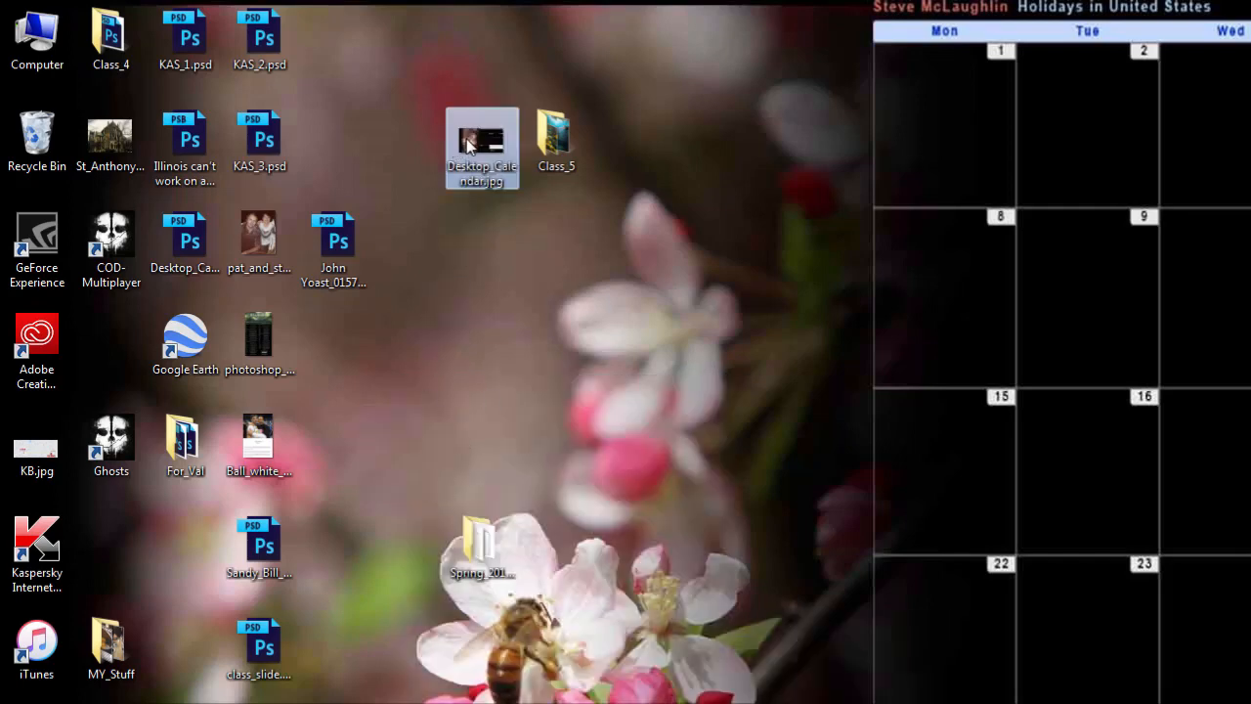
{"action": "right_click", "coordinate": [469, 145]}
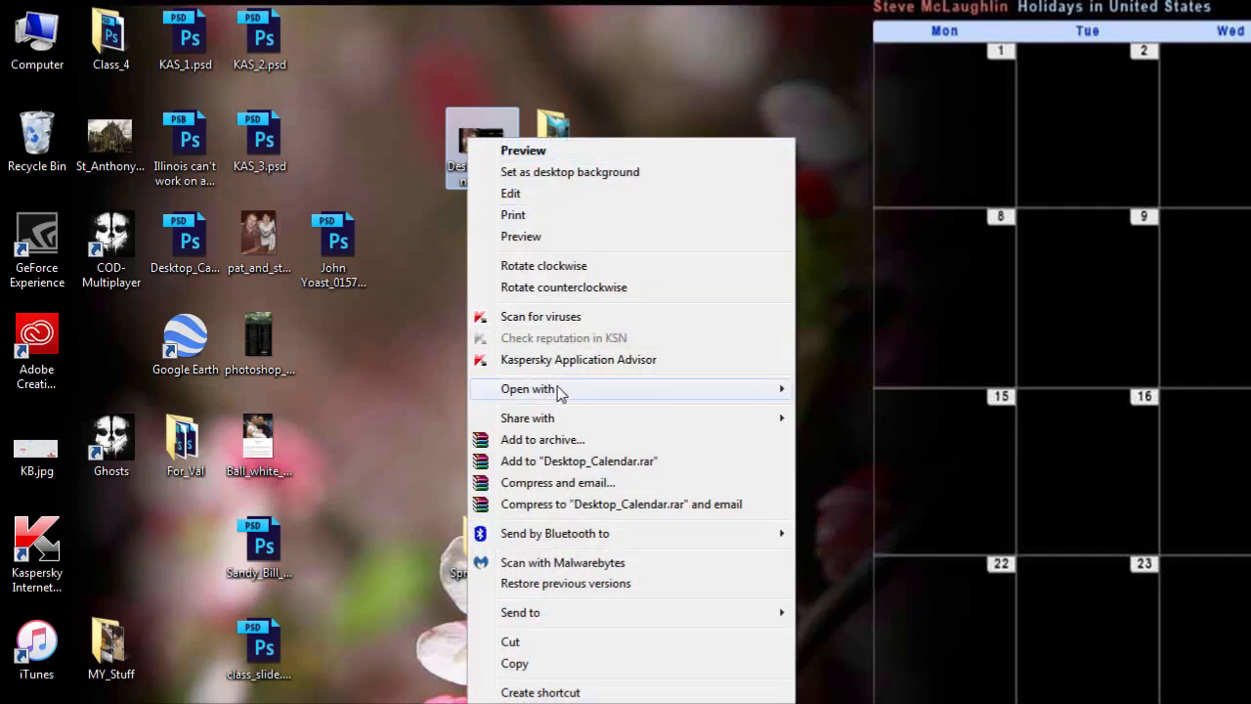
{"action": "mouse_move", "coordinate": [567, 389]}
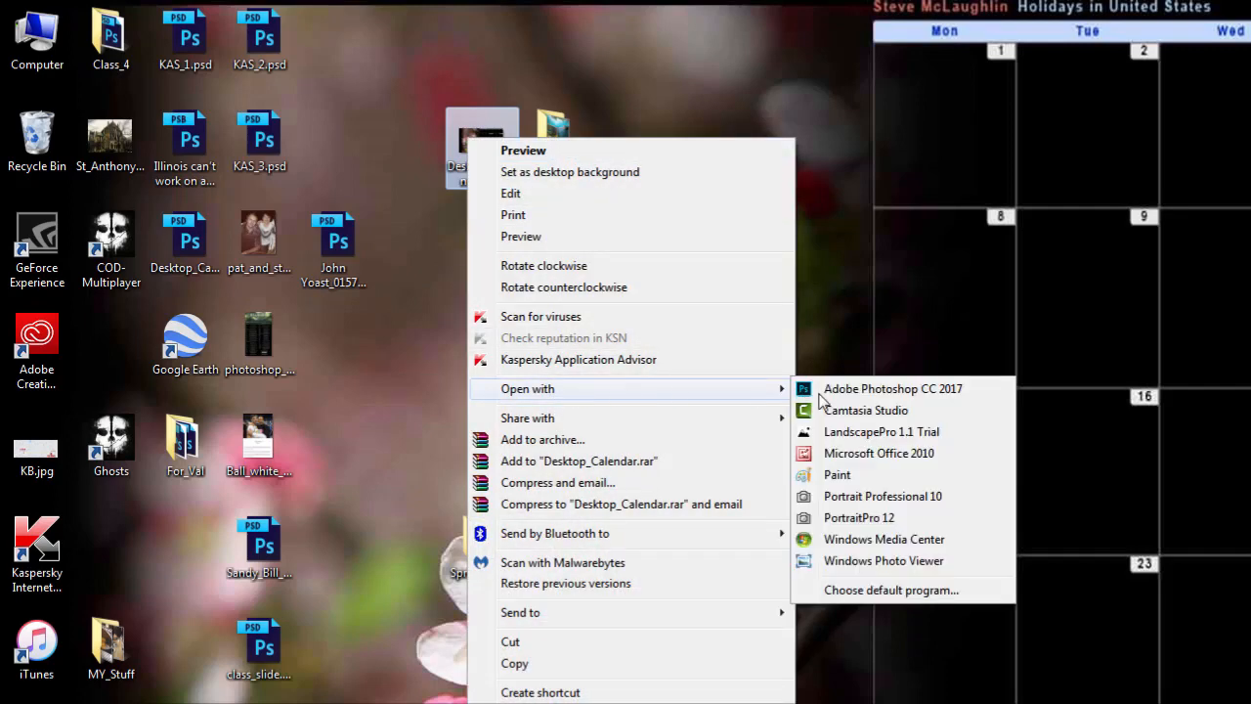
{"action": "left_click", "coordinate": [873, 565]}
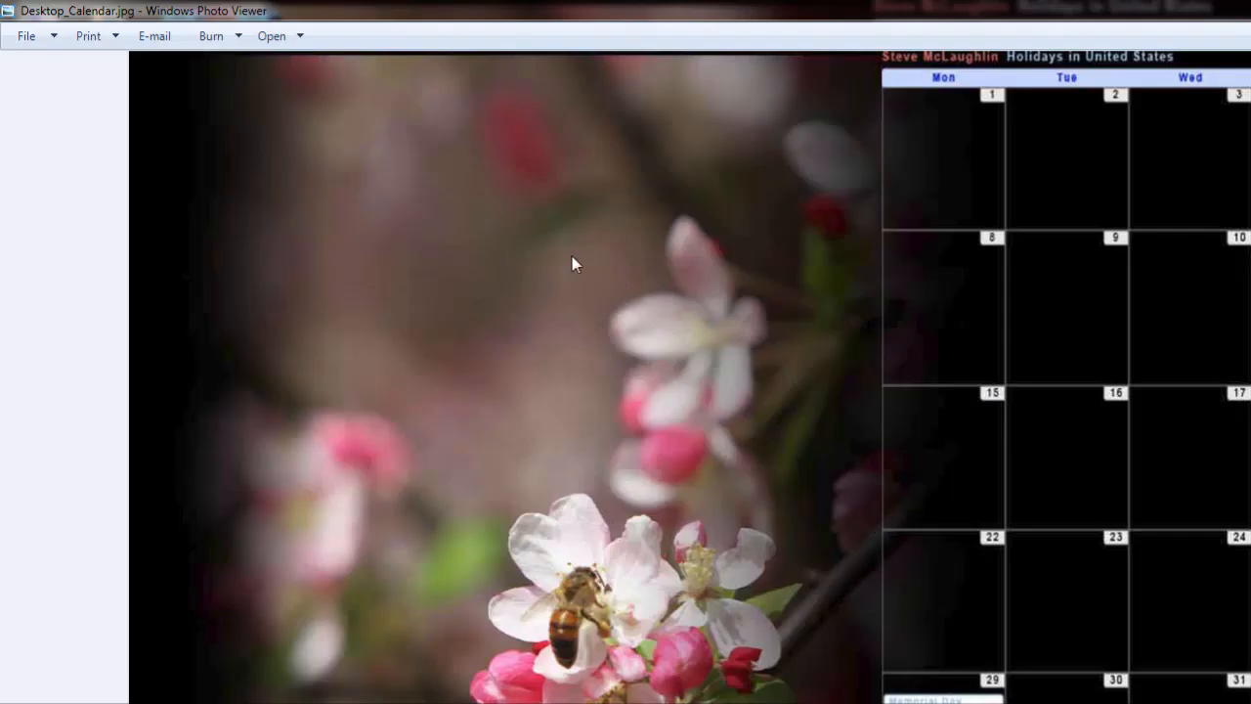
- Set the opened Desktop_Calendar.jpg image as the desktop background
{"action": "right_click", "coordinate": [501, 211]}
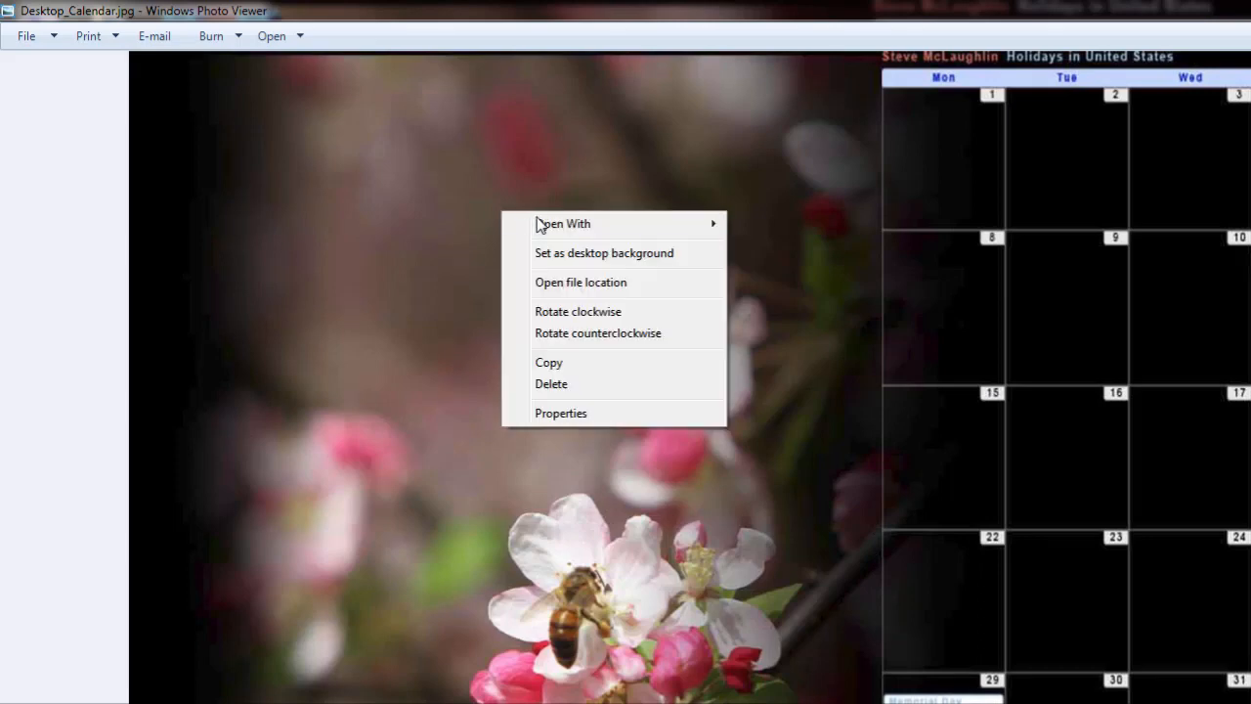
{"action": "mouse_move", "coordinate": [505, 221]}
{"action": "left_click", "coordinate": [624, 257]}
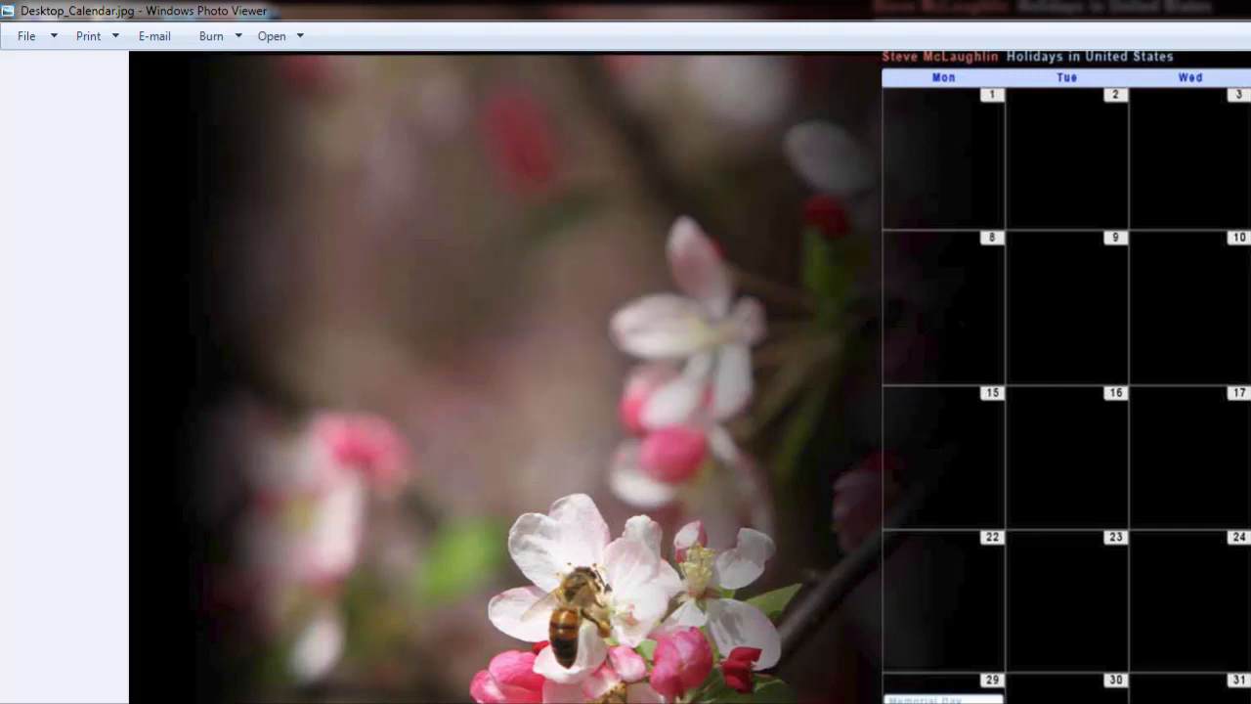